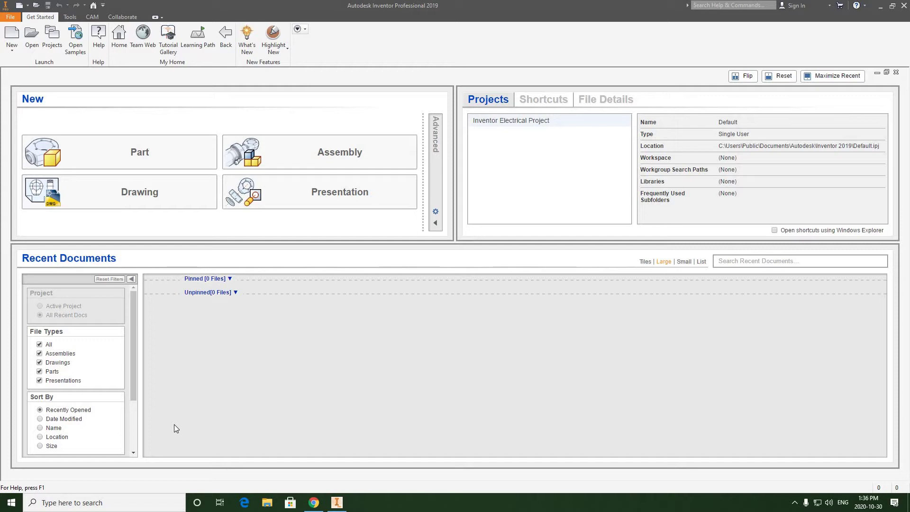
Create a new drawing from the English ANSI (in).idw template.
left_click(11, 56)
left_click(19, 61)
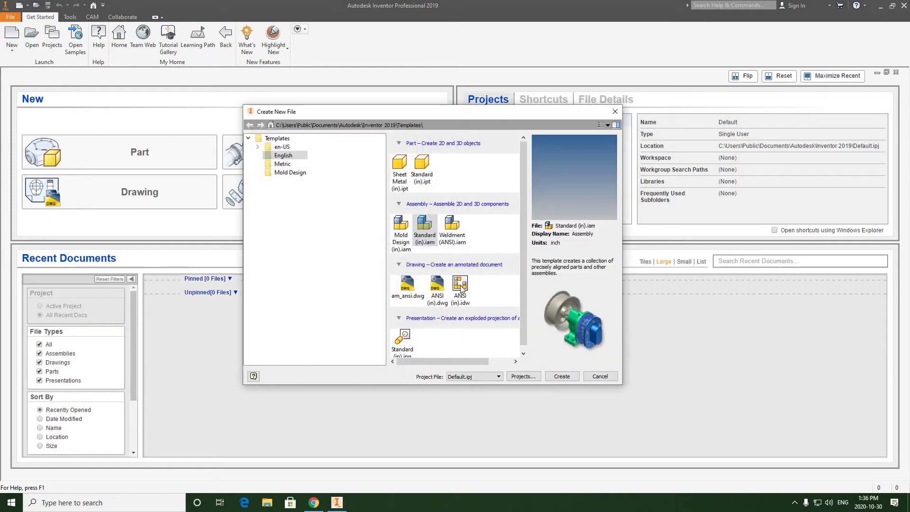
left_click(283, 157)
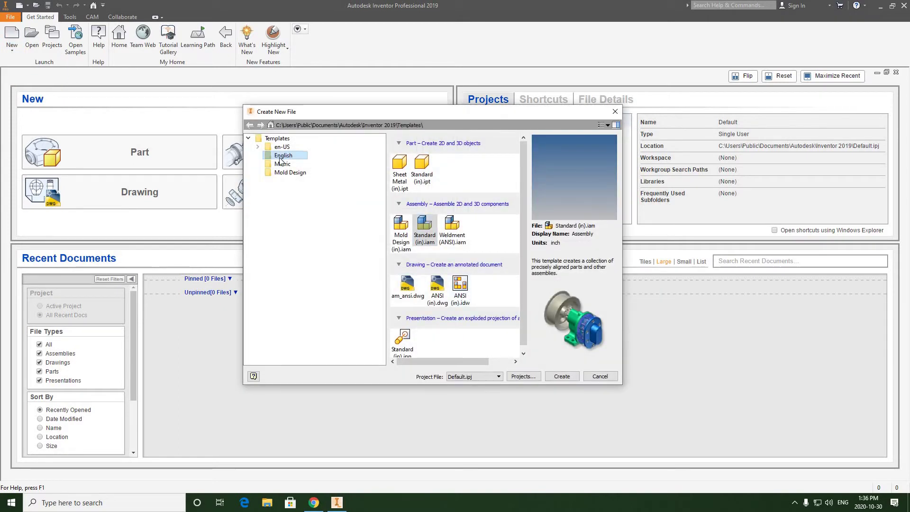
left_click(460, 287)
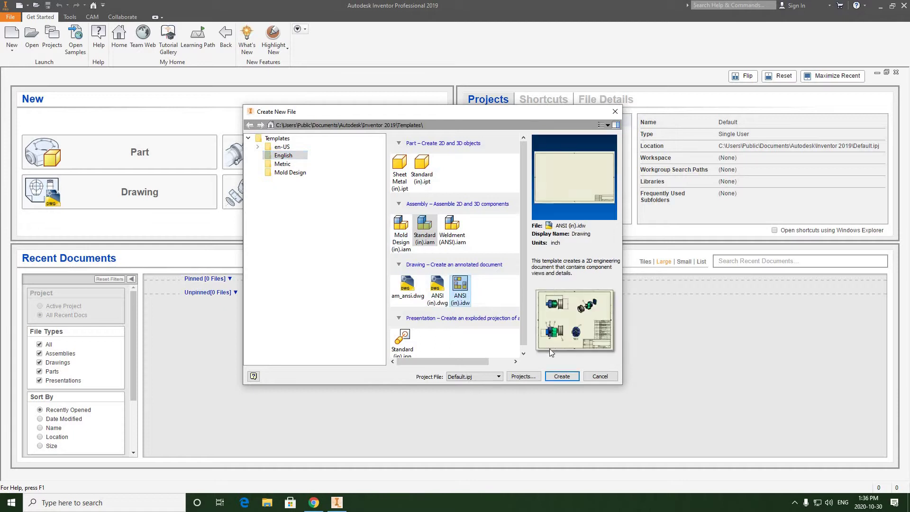
left_click(564, 377)
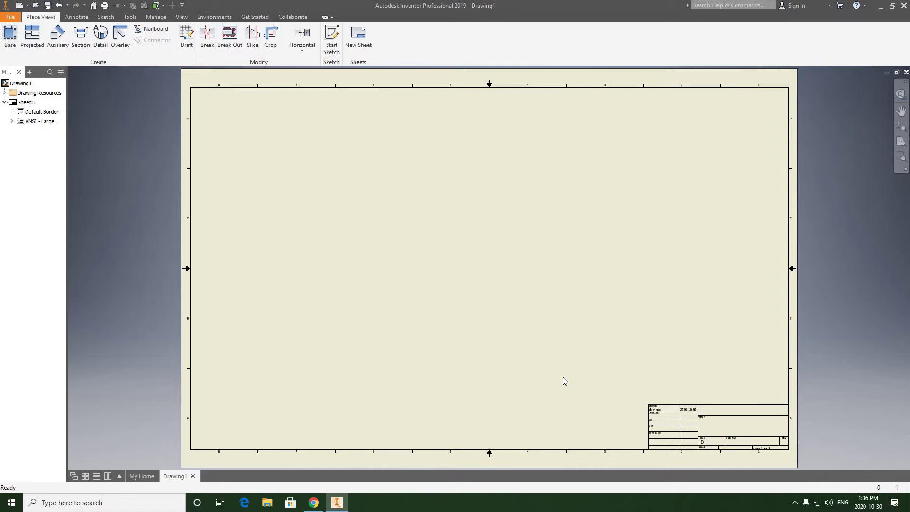
Open the TABLE LAMP.iam assembly from the TDJ4M1 course folder's TABLE LAMP subfolder, then return to the blank drawing.
left_click(10, 19)
left_click(30, 72)
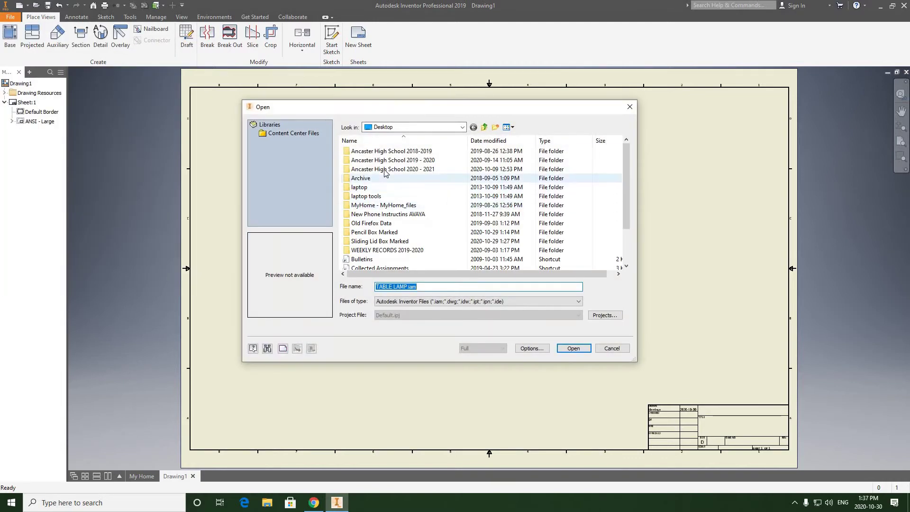
double_click(384, 170)
double_click(369, 179)
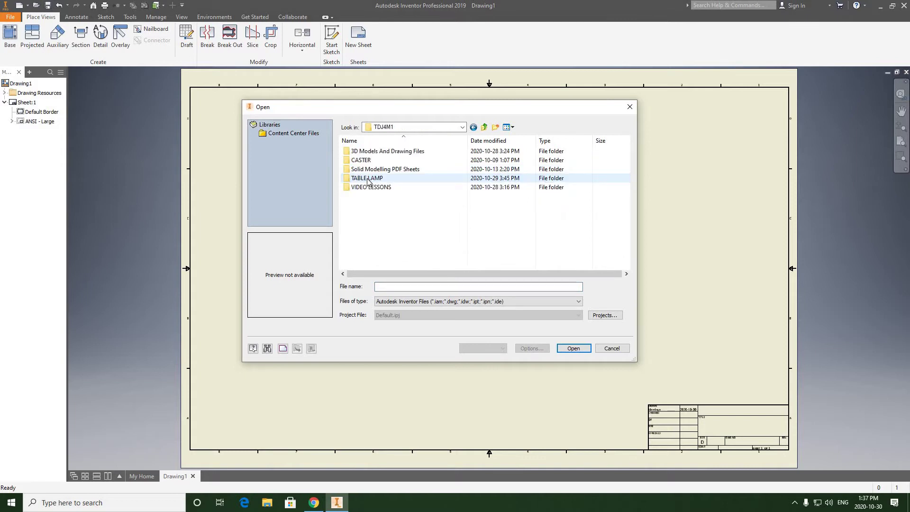
double_click(369, 178)
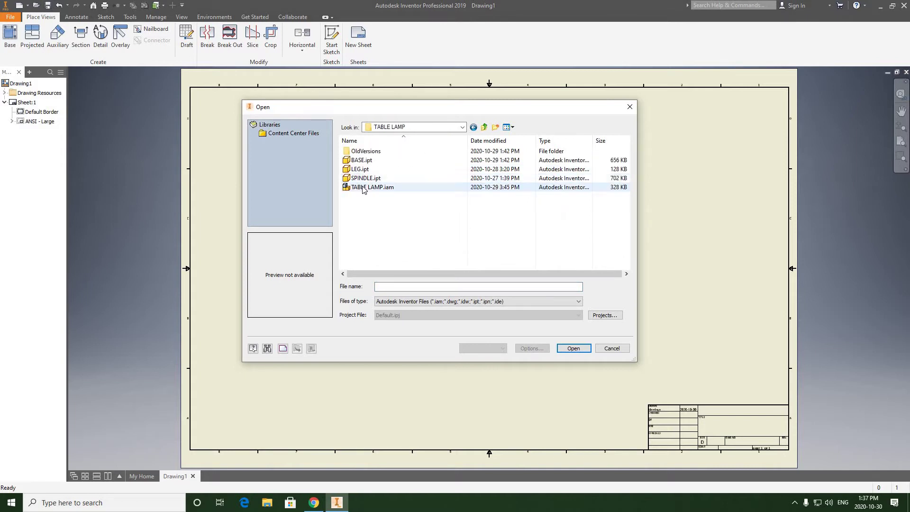
left_click(364, 188)
left_click(574, 349)
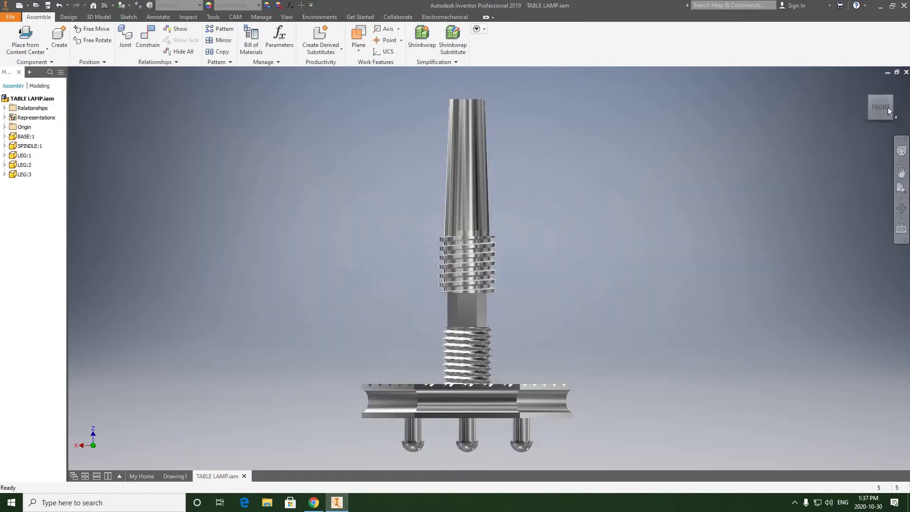
left_click(448, 212)
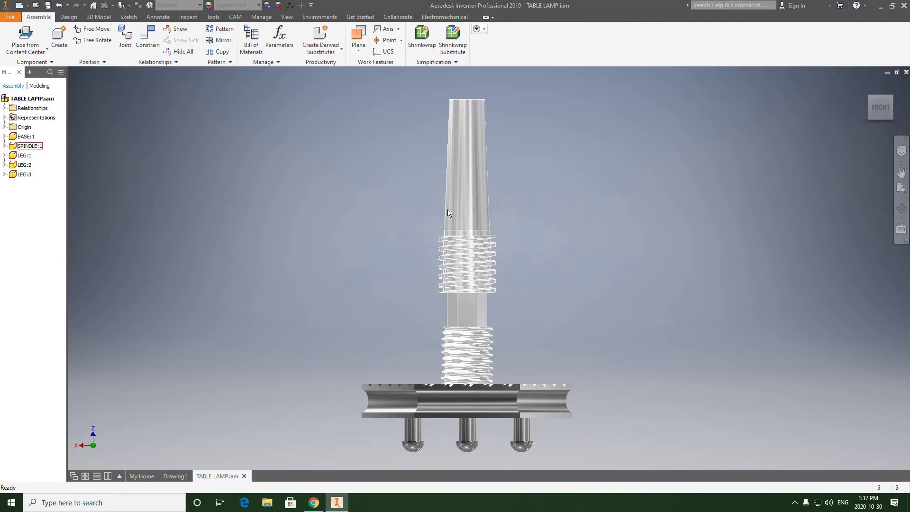
left_click(175, 476)
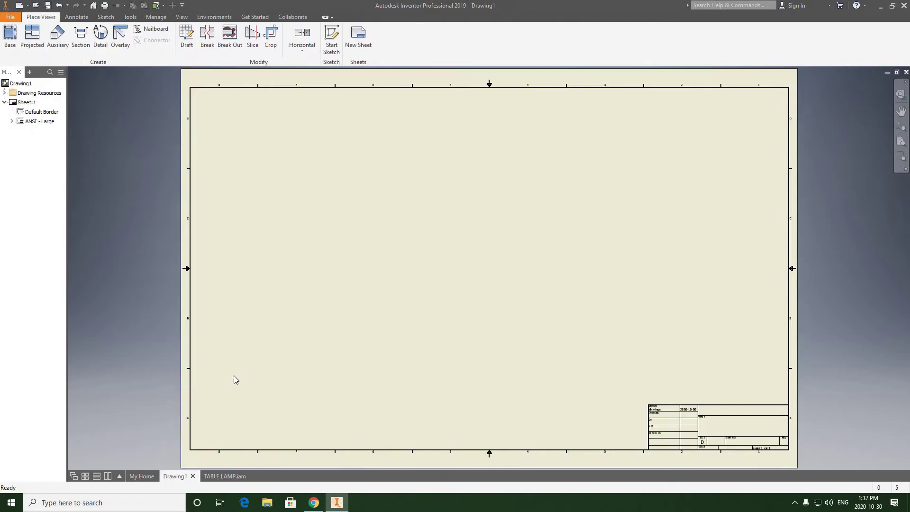
left_click(13, 41)
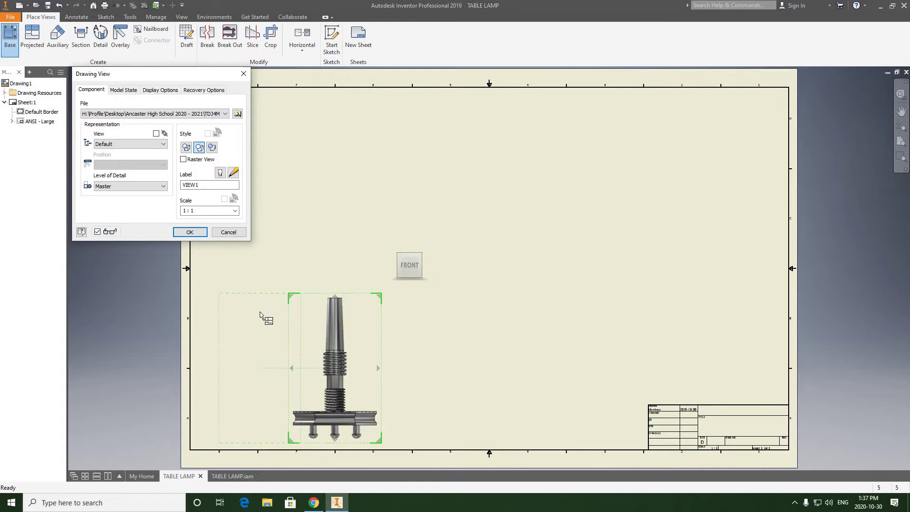
left_click(260, 315)
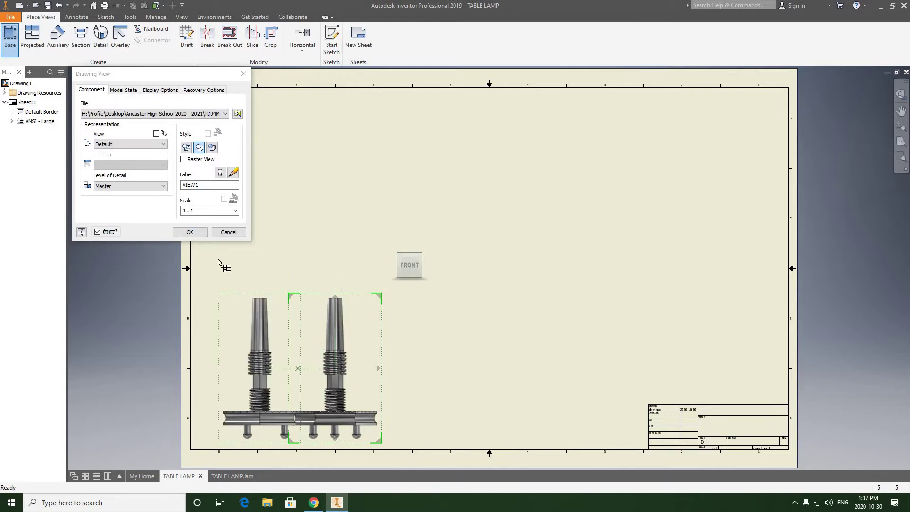
left_click(189, 233)
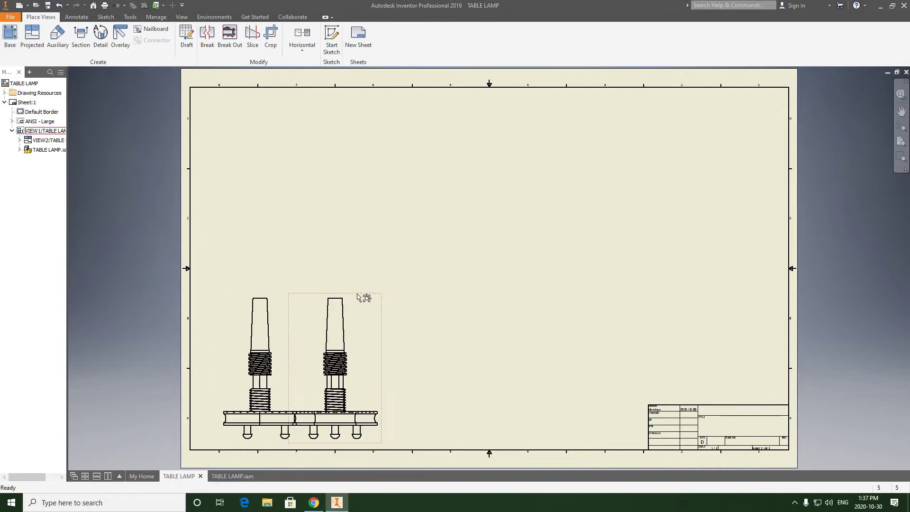
left_click(358, 297)
key("Delete")
left_click(477, 264)
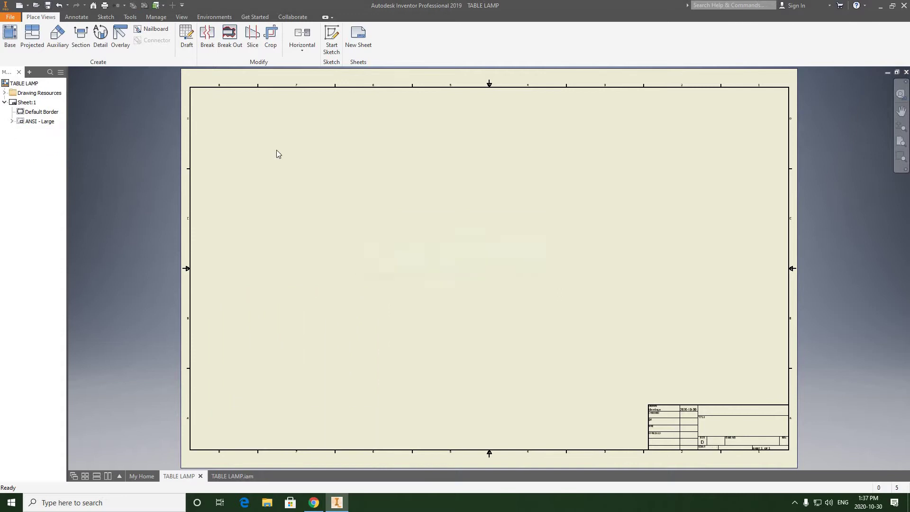
Place a single front base view of the table lamp at 1:1 scale in the lower-left area of the sheet.
left_click(10, 36)
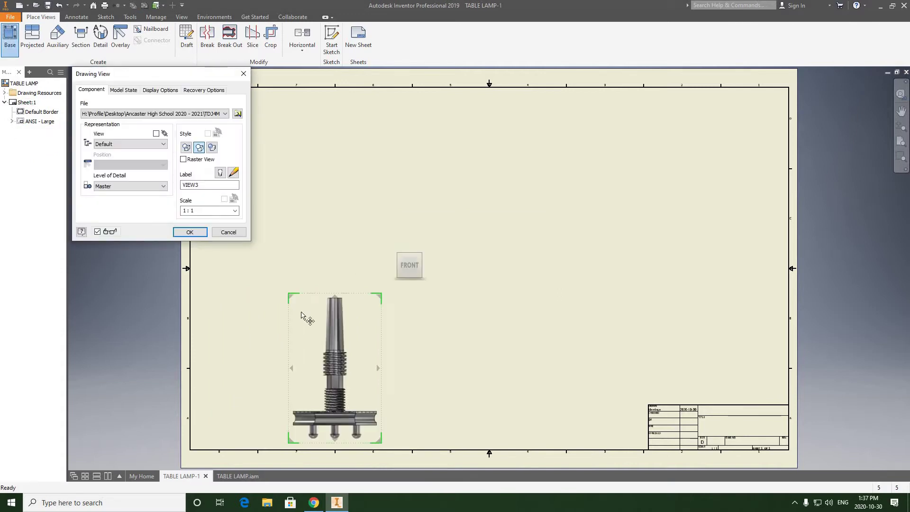
left_click(317, 278)
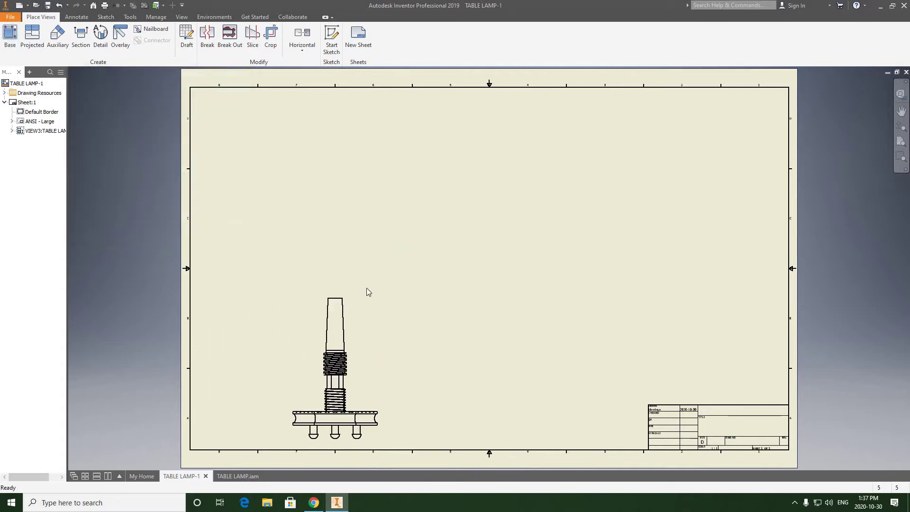
left_click_drag(273, 347, 260, 347)
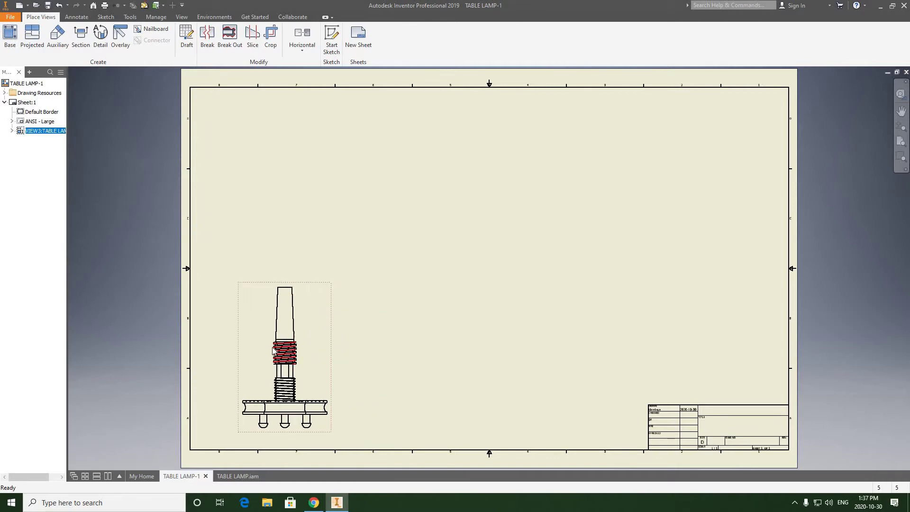
Change the front view's display style to show hidden lines.
scroll(269, 346, "down", 5)
scroll(359, 289, "up", 4)
middle_click_drag(352, 355, 300, 298)
scroll(301, 301, "down", 3)
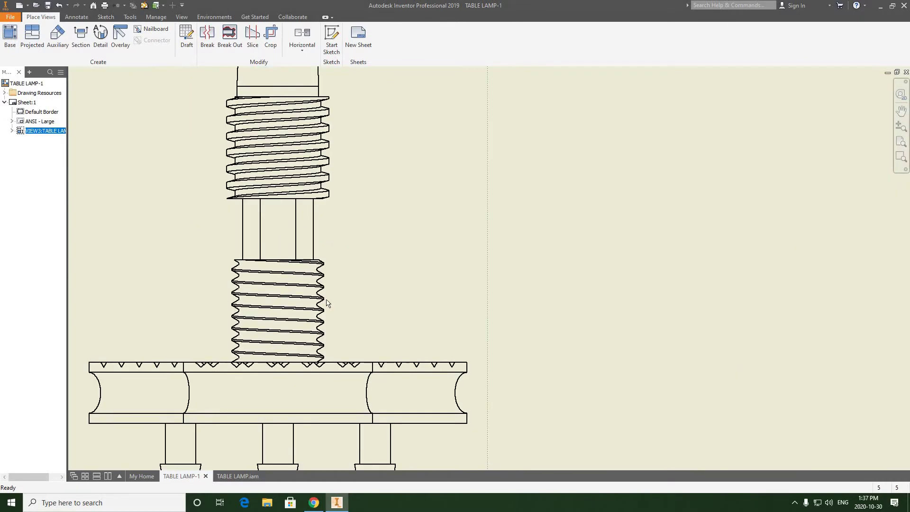
scroll(326, 303, "up", 4)
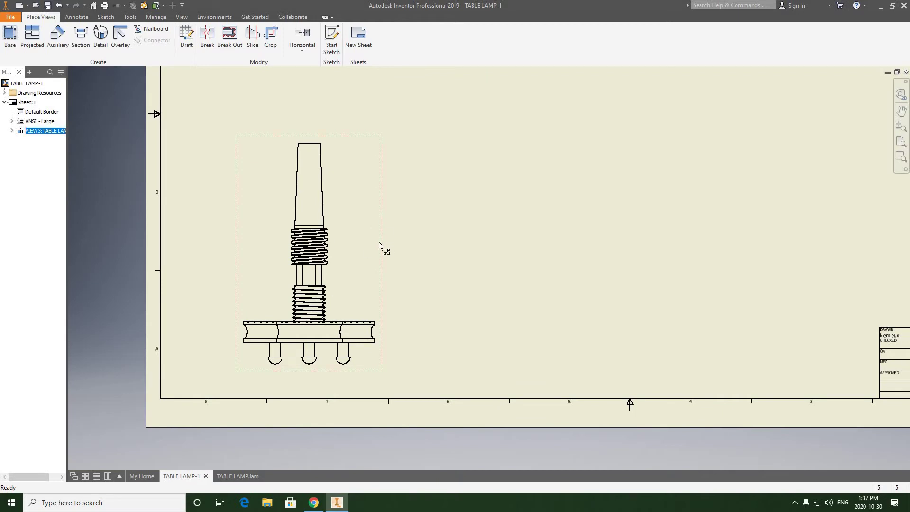
double_click(365, 200)
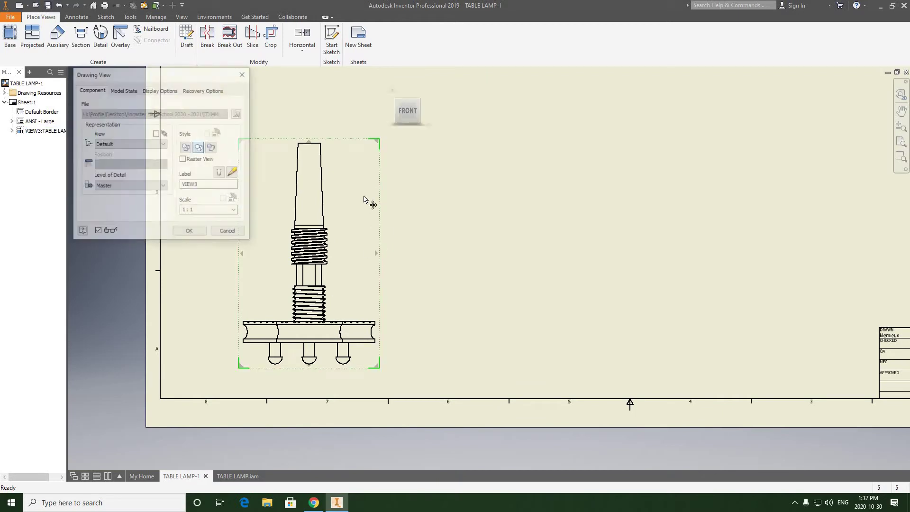
left_click(185, 148)
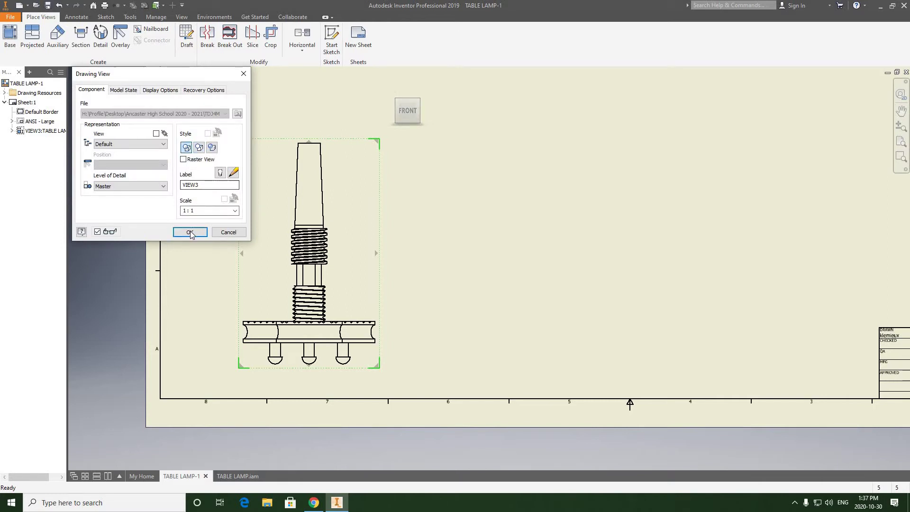
left_click(189, 232)
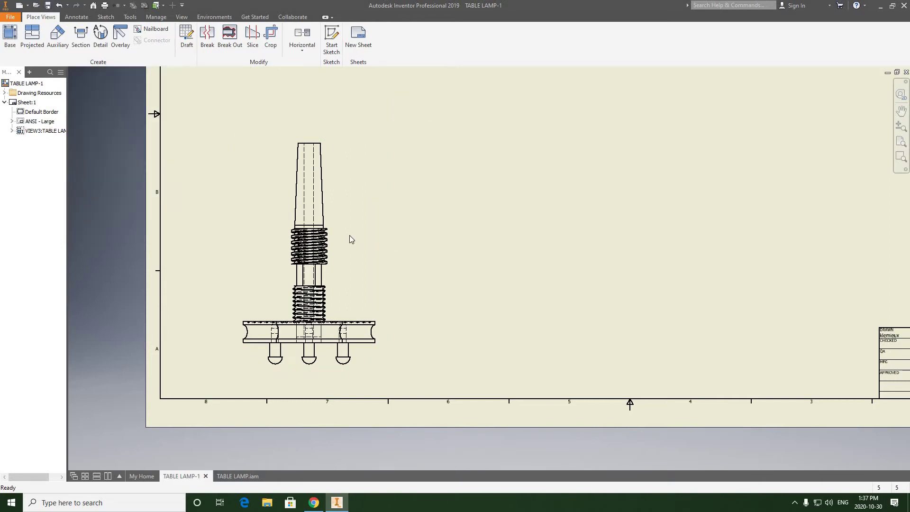
Move the front view slightly within the sheet's lower-left area.
middle_click_drag(349, 237, 303, 230)
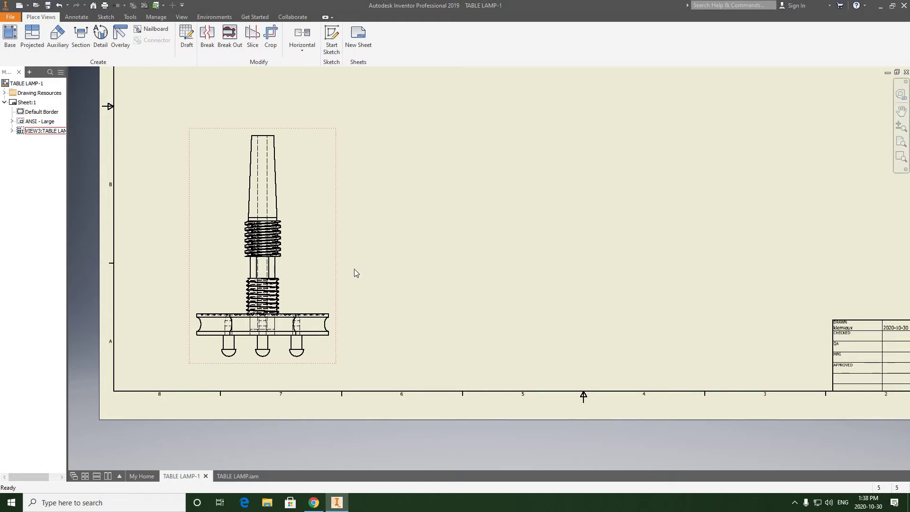
scroll(355, 269, "up", 3)
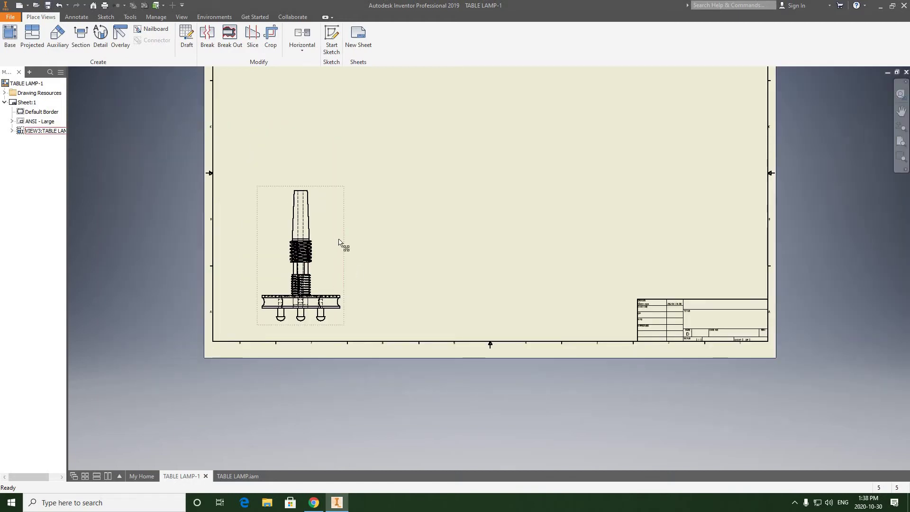
left_click_drag(335, 237, 335, 242)
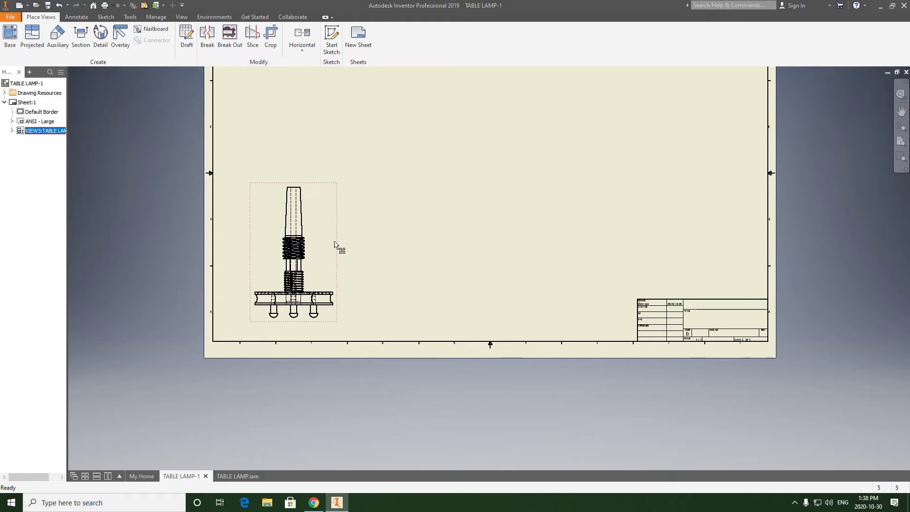
Draw a vertical section line through the front view's centre, from above the spindle's top to below the middle leg.
scroll(292, 212, "down", 5)
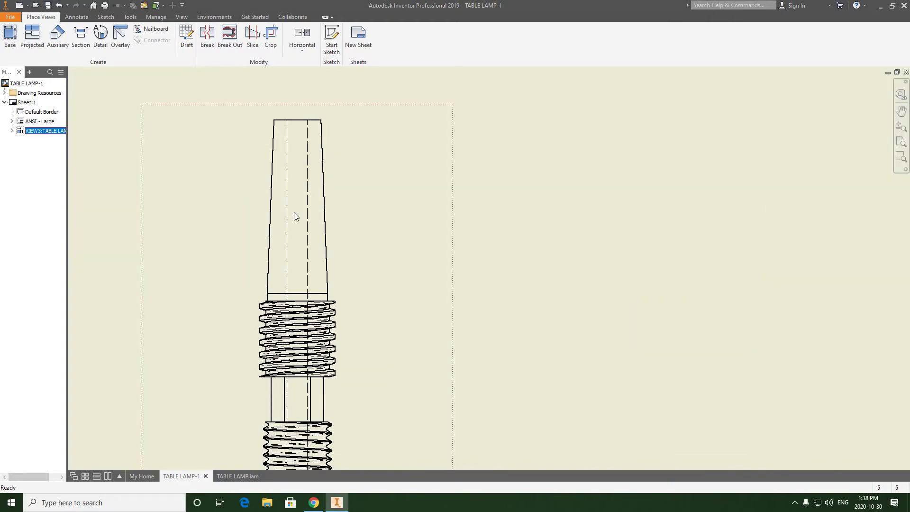
scroll(294, 214, "up", 5)
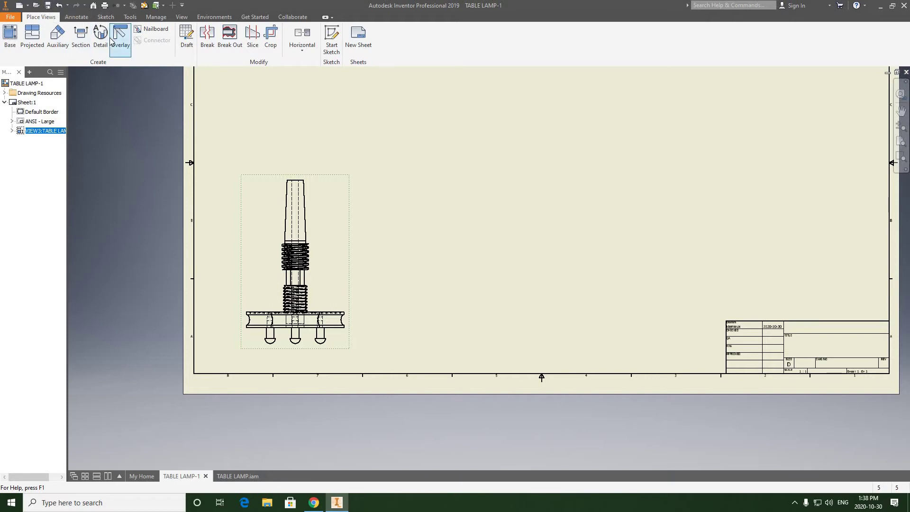
left_click(80, 42)
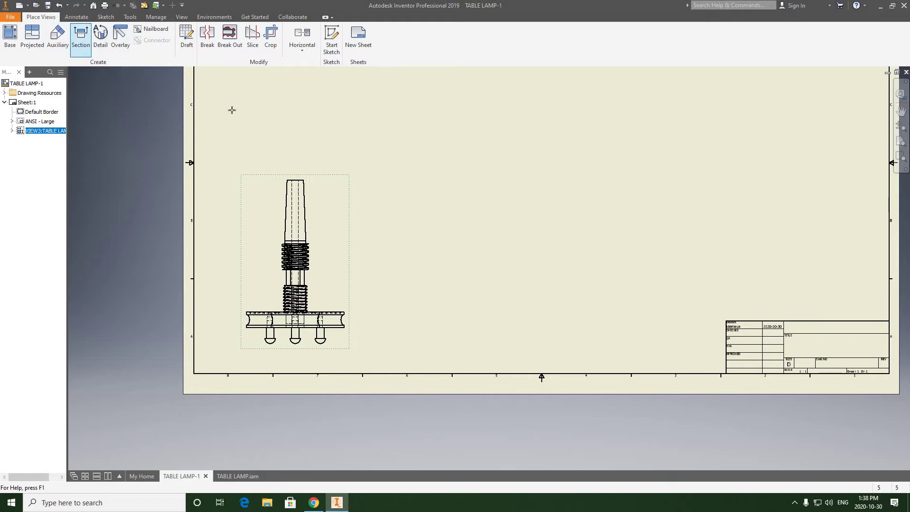
scroll(300, 186, "up", 4)
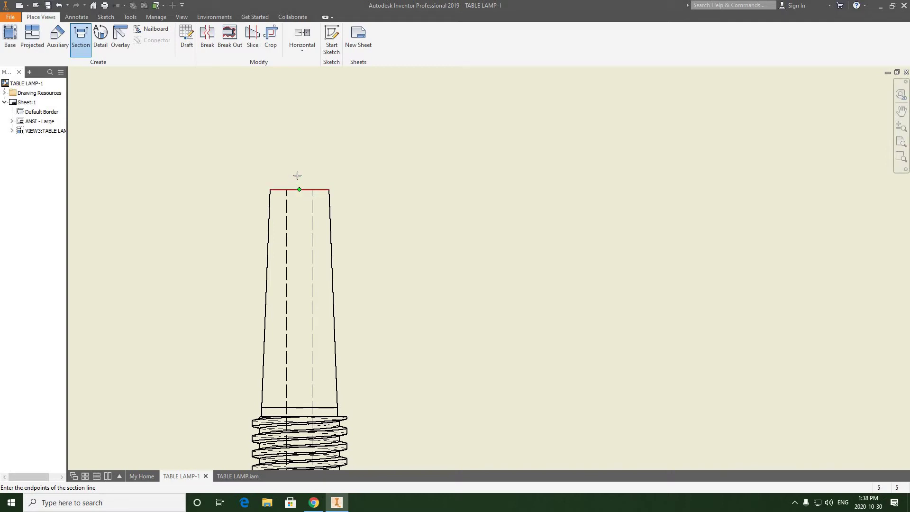
left_click(298, 147)
scroll(295, 196, "down", 2)
mouse_move(310, 463)
middle_mouse_down()
mouse_move(317, 373)
mouse_move(310, 276)
middle_mouse_up()
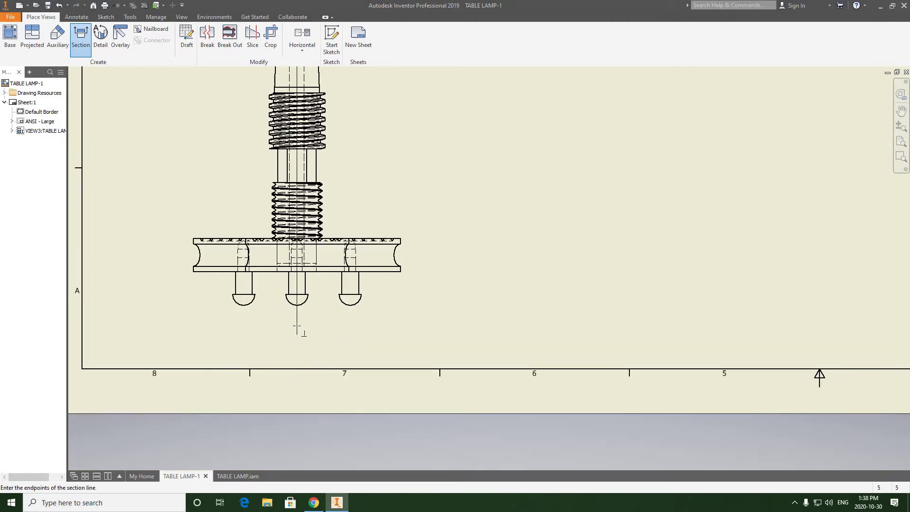
scroll(297, 328, "up", 3)
scroll(297, 327, "down", 5)
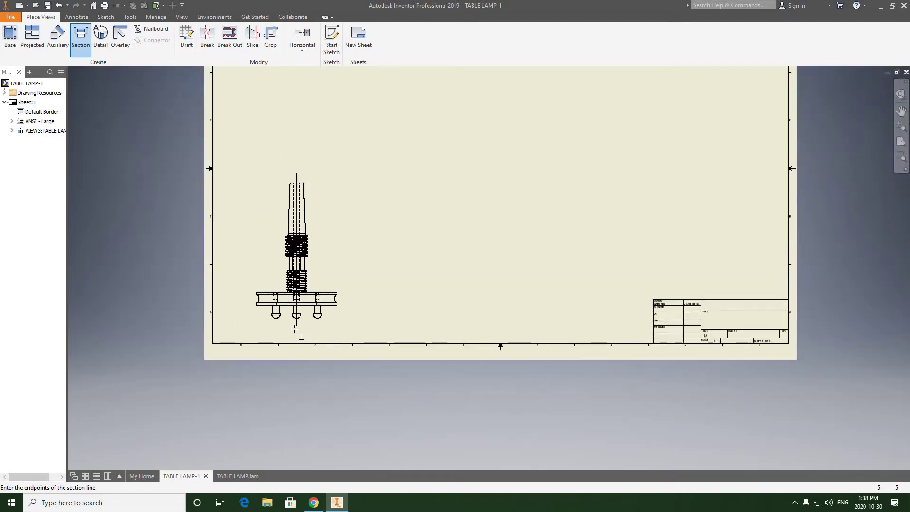
scroll(296, 321, "up", 4)
scroll(295, 321, "up", 3)
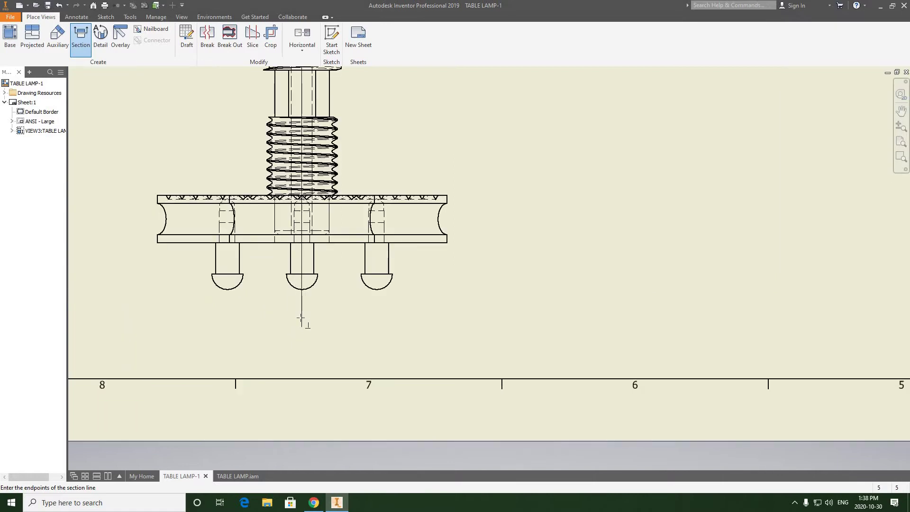
left_click(304, 316)
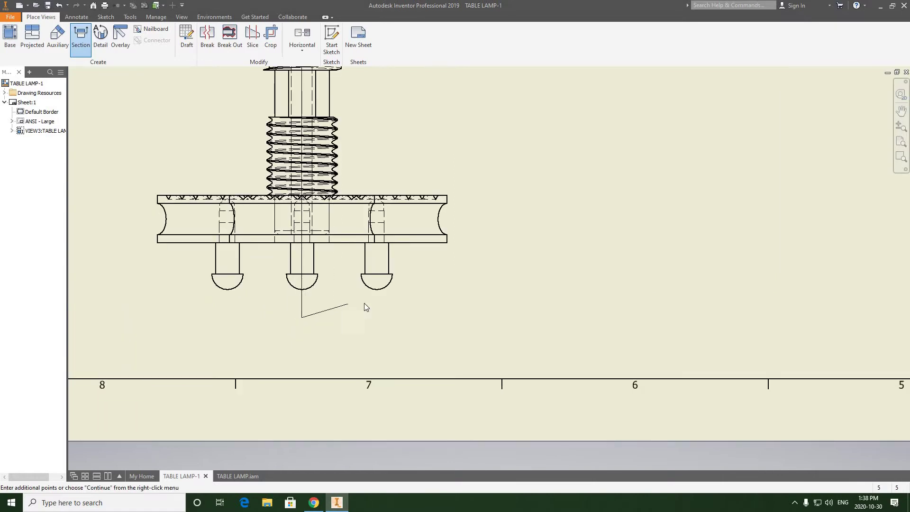
Finish the section line and place the full-depth section view at 1:1 scale to the right of the front view.
right_click(349, 304)
left_click(380, 304)
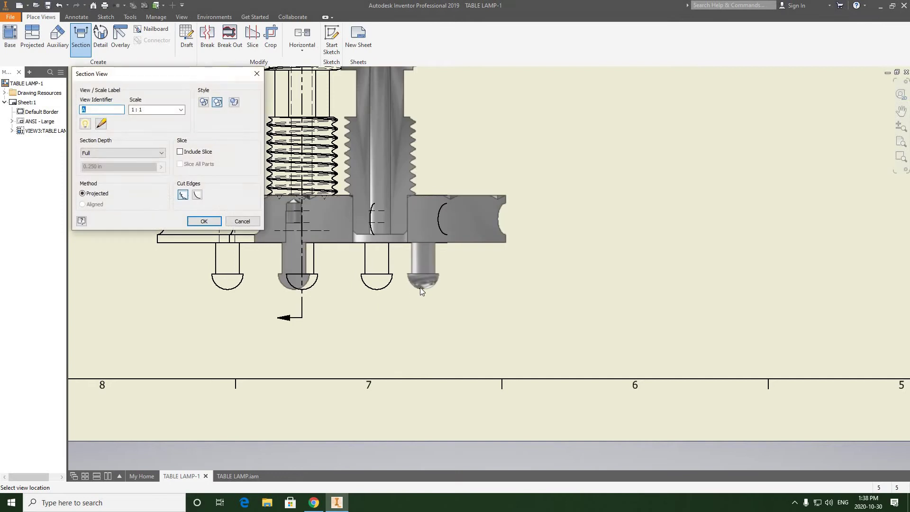
scroll(477, 280, "down", 5)
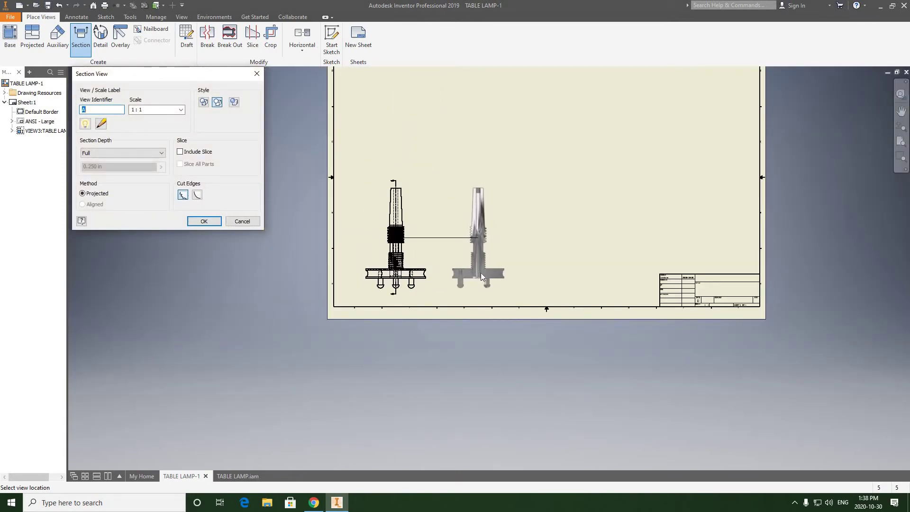
left_click(481, 274)
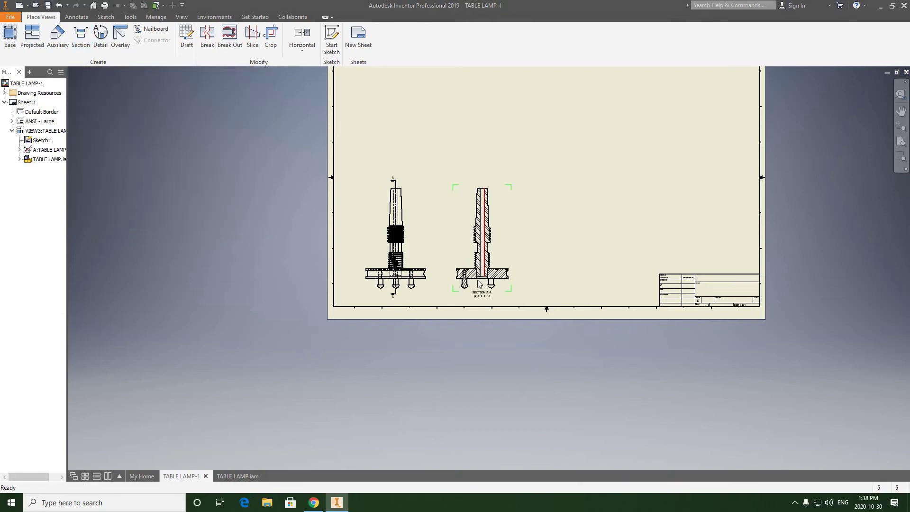
Examine the leg hole, base and spindle joint in the section view, and the layout of both views on the sheet.
scroll(481, 287, "down", 5)
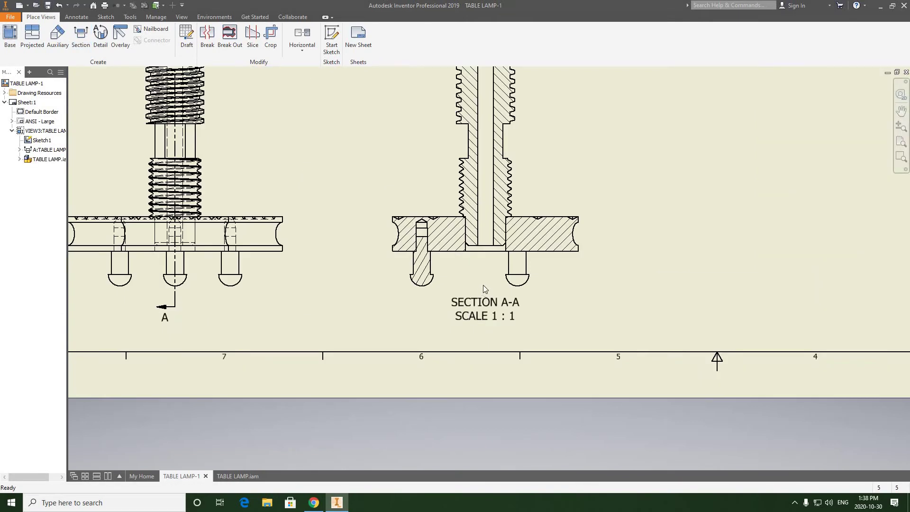
middle_click_drag(459, 215, 448, 251)
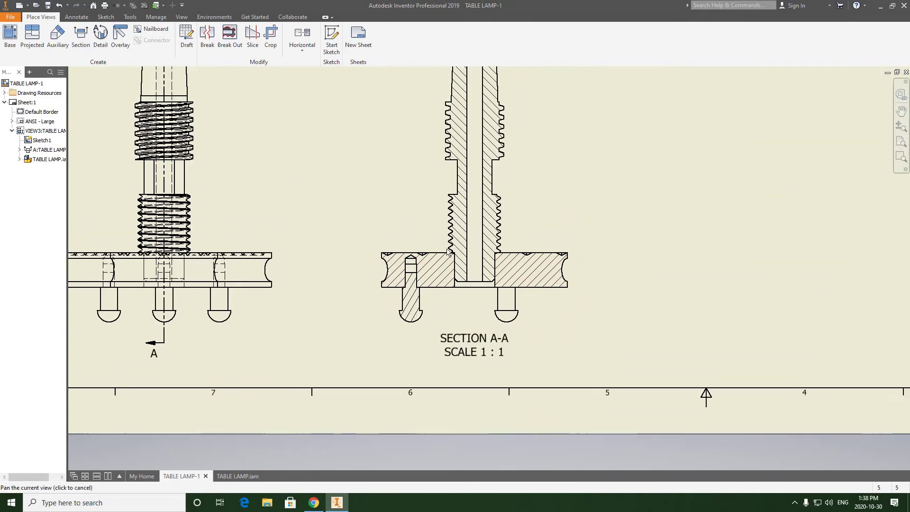
scroll(447, 250, "up", 3)
scroll(426, 274, "down", 7)
middle_click_drag(621, 268, 566, 259)
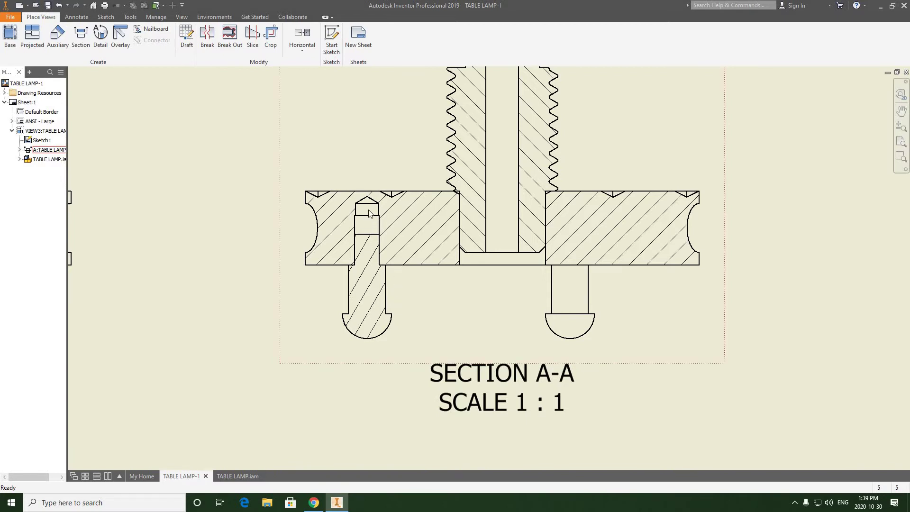
scroll(371, 242, "down", 2)
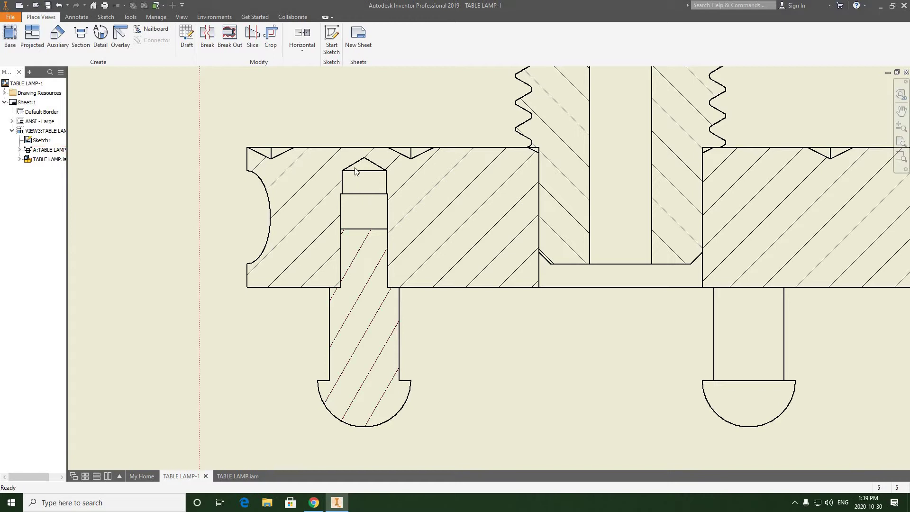
scroll(364, 195, "up", 2)
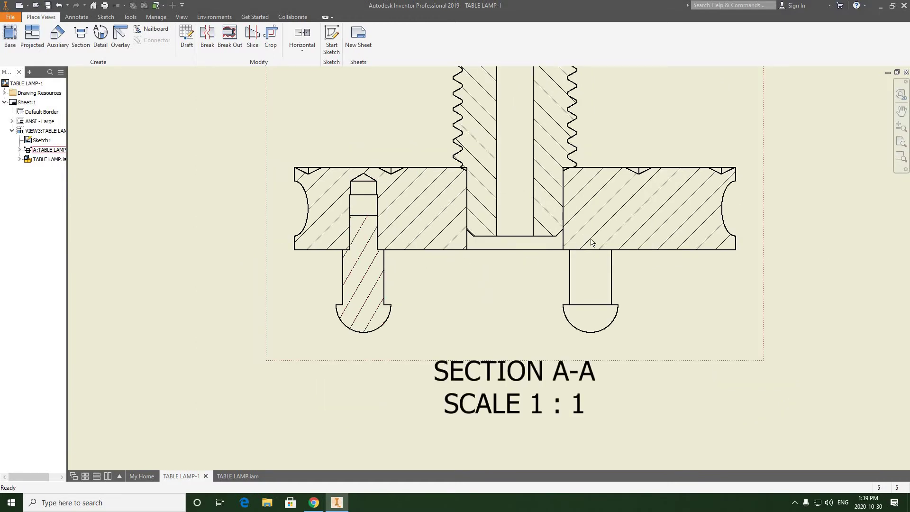
middle_click_drag(593, 266, 545, 316)
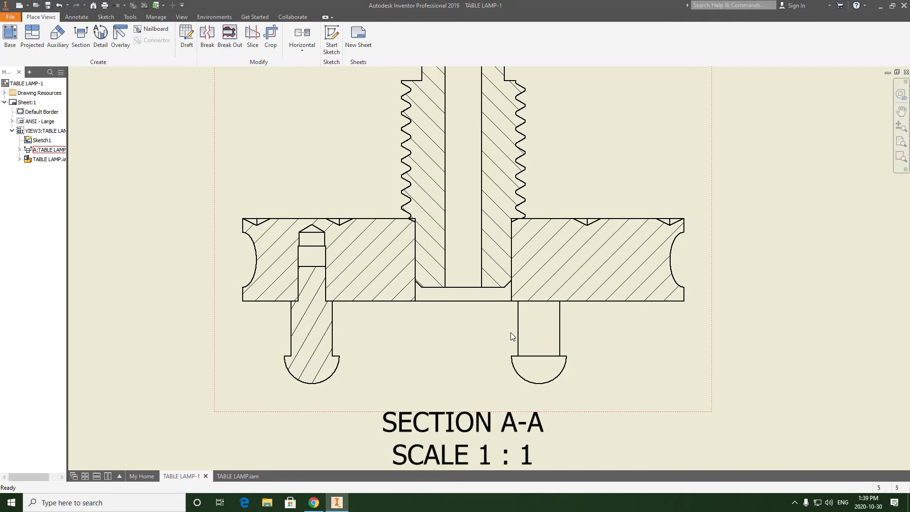
scroll(511, 332, "up", 8)
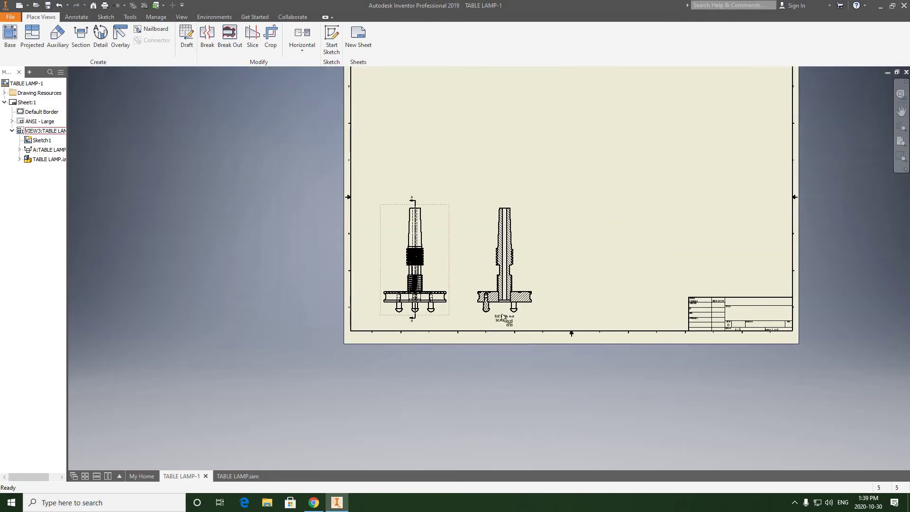
scroll(428, 298, "down", 3)
middle_click_drag(414, 293, 430, 299)
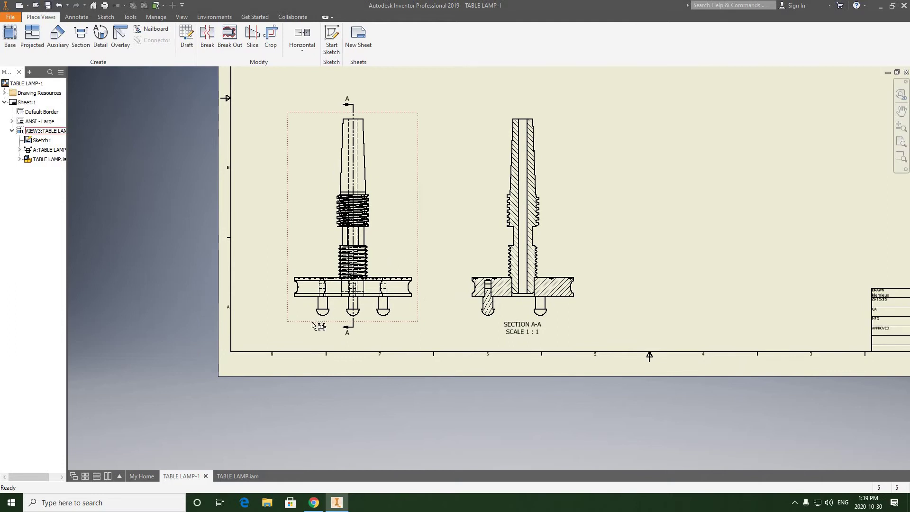
scroll(318, 324, "down", 3)
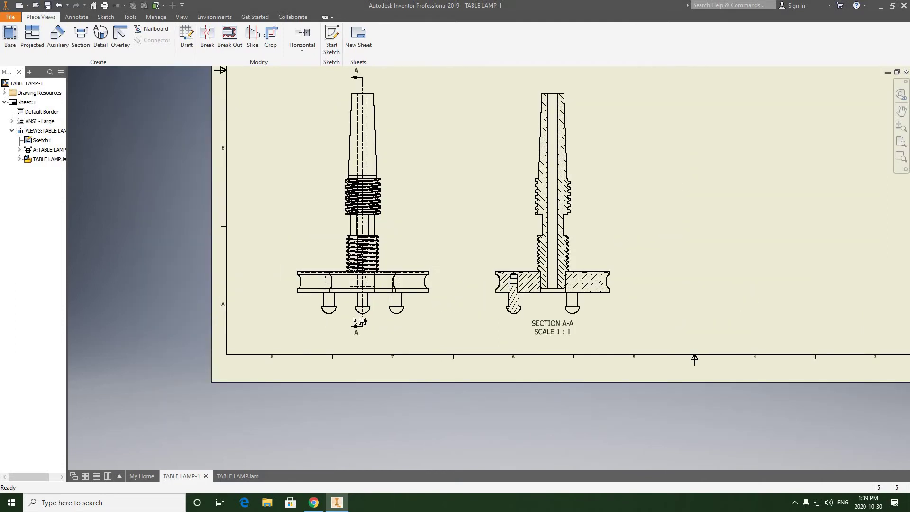
scroll(356, 320, "down", 2)
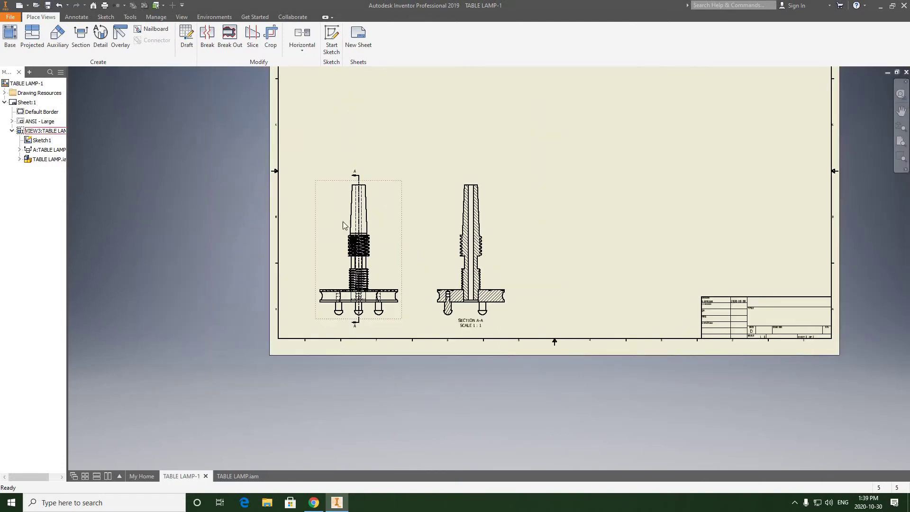
middle_click_drag(359, 227, 331, 266)
scroll(361, 259, "up", 2)
scroll(342, 270, "down", 4)
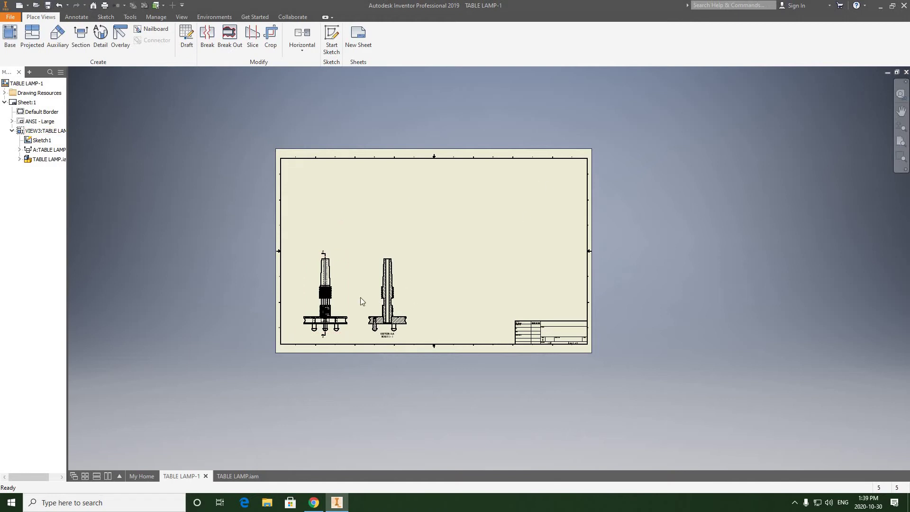
Create a projected isometric view from the front view in the upper-right corner of the sheet.
right_click(342, 272)
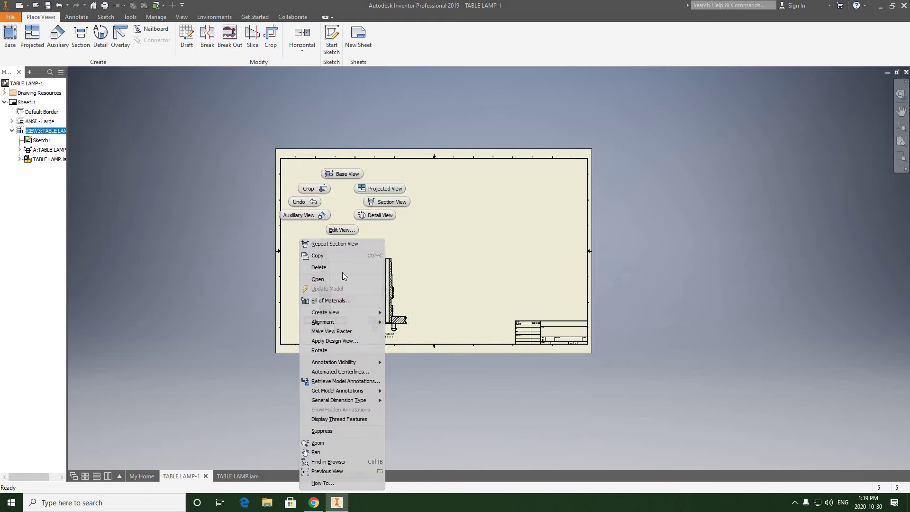
mouse_move(334, 312)
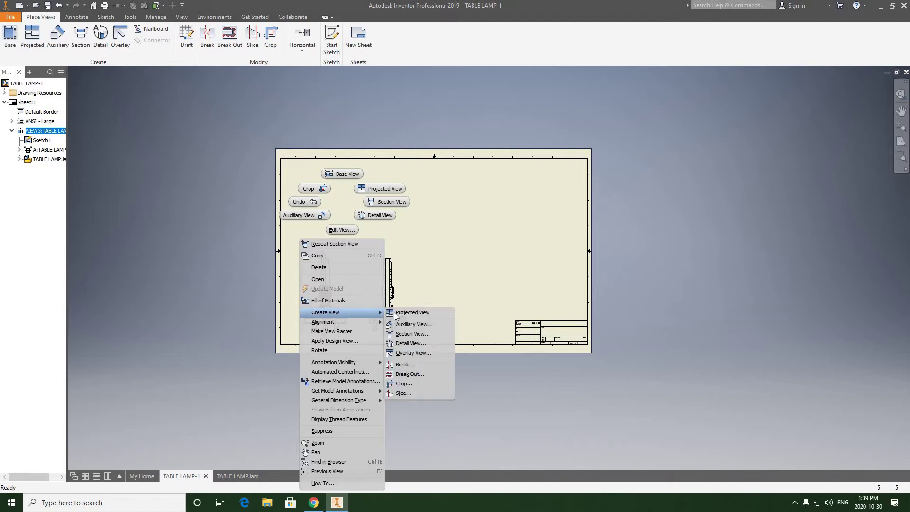
key("Return")
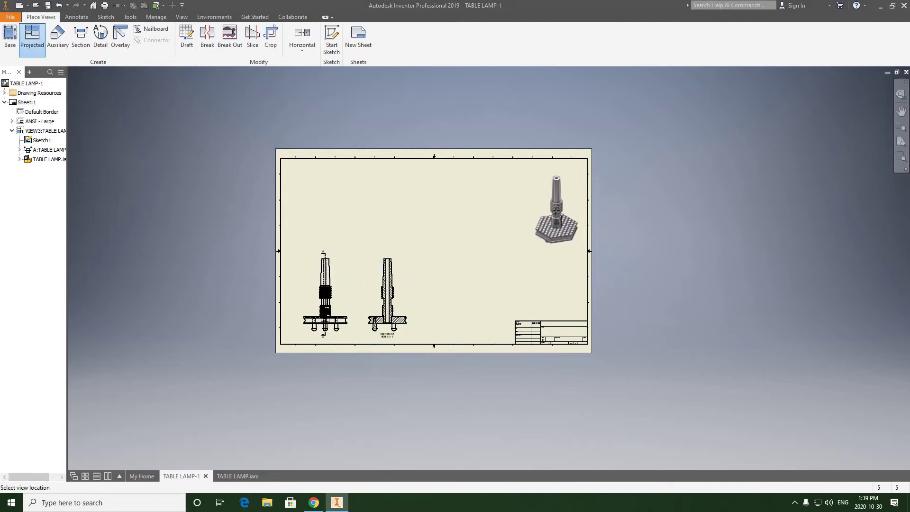
left_click(557, 211)
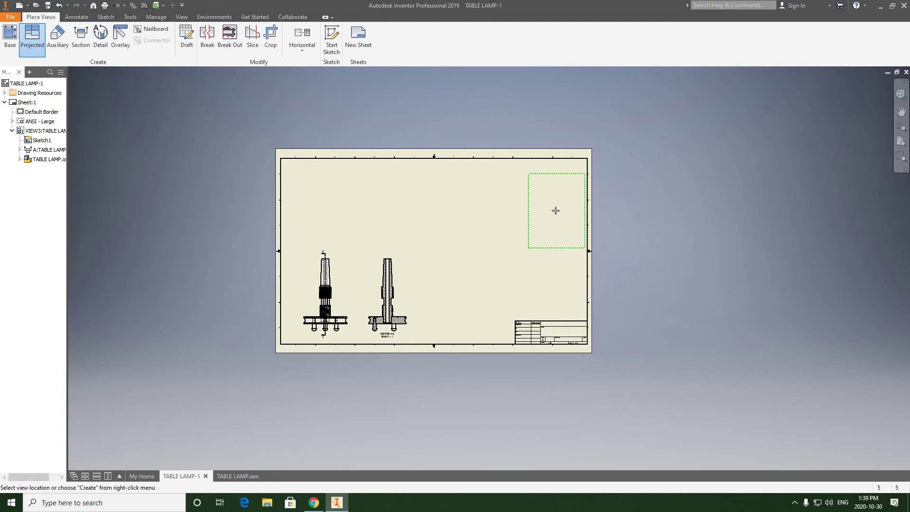
right_click(556, 211)
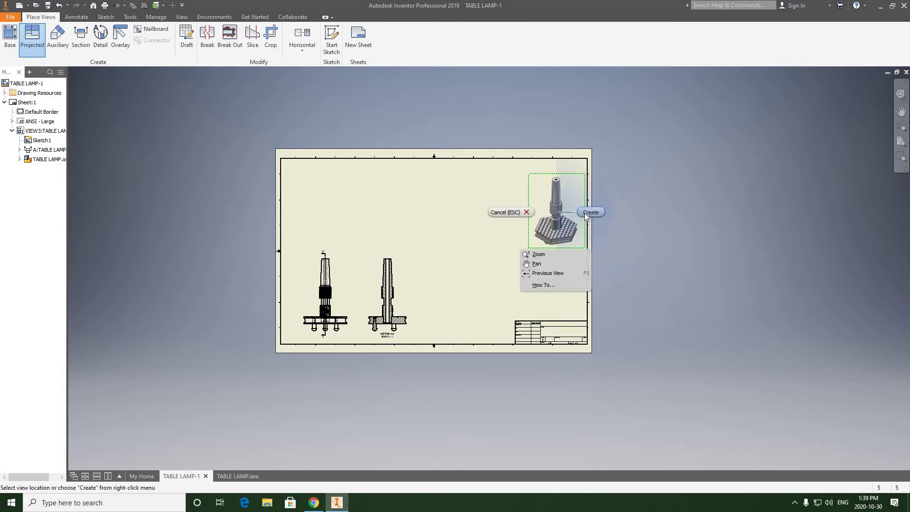
left_click(589, 213)
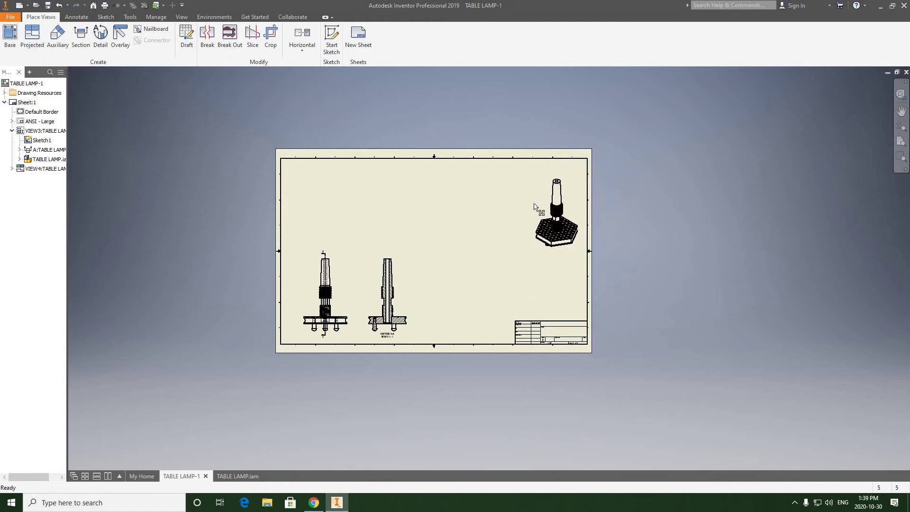
Set the isometric view's scale to 3/4 and move the view closer to the sheet's upper-right corner.
double_click(541, 210)
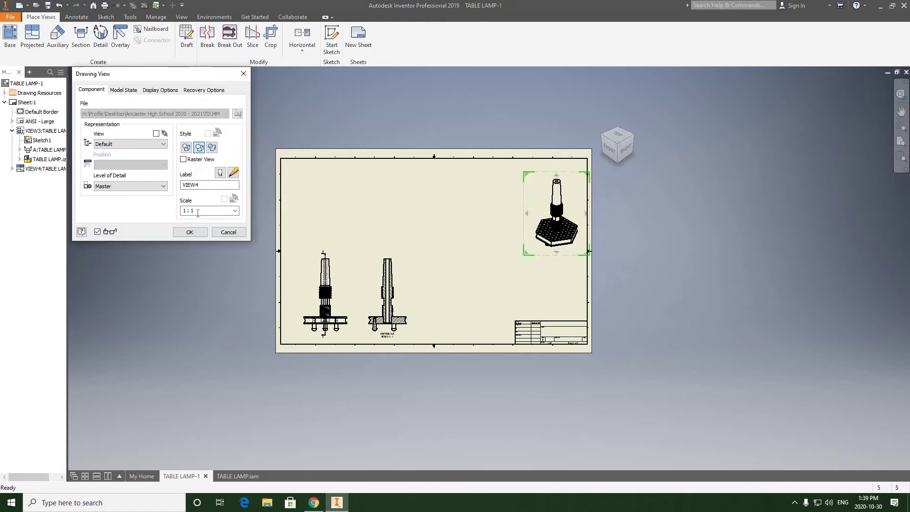
left_click_drag(200, 211, 173, 211)
type("3/4")
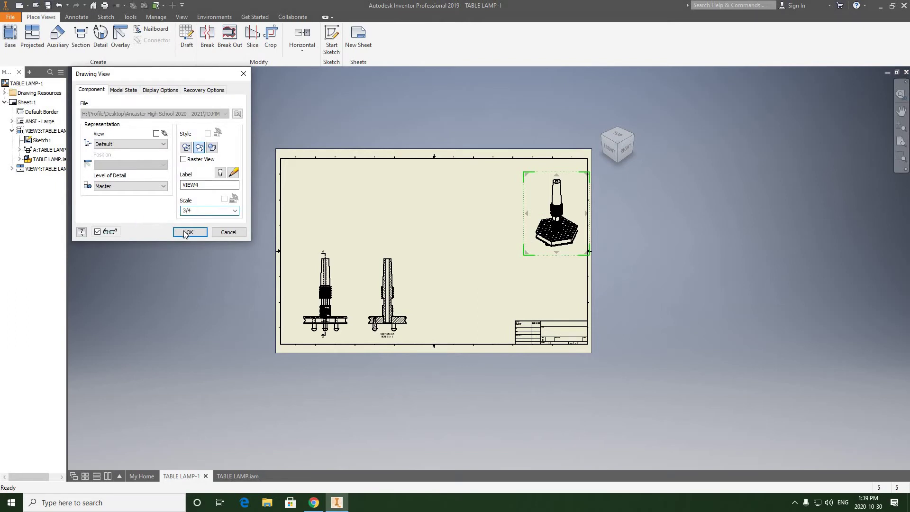
left_click(187, 231)
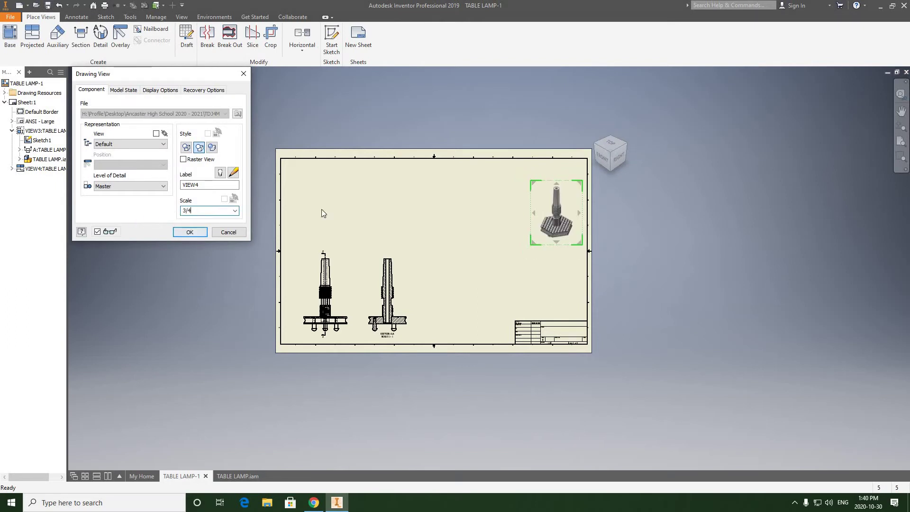
left_click_drag(572, 185, 575, 178)
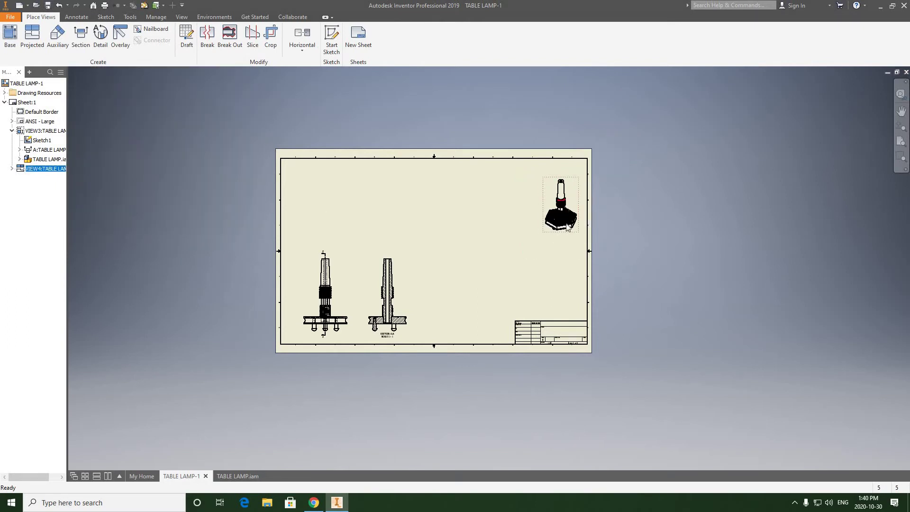
scroll(560, 201, "down", 6)
scroll(560, 242, "up", 6)
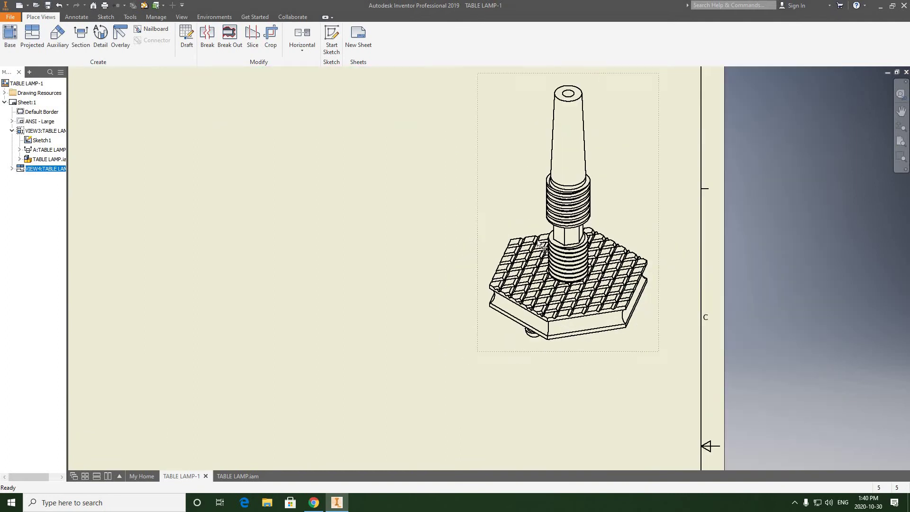
scroll(446, 218, "up", 4)
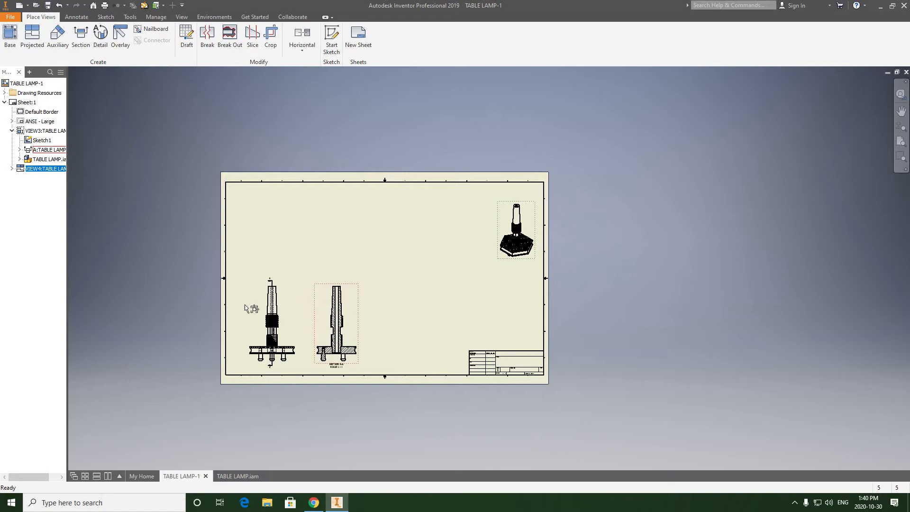
Dimension the front view's overall height from the spindle's top edge to the outer leg's bottom, placing it left of the view.
middle_click_drag(246, 344, 303, 285)
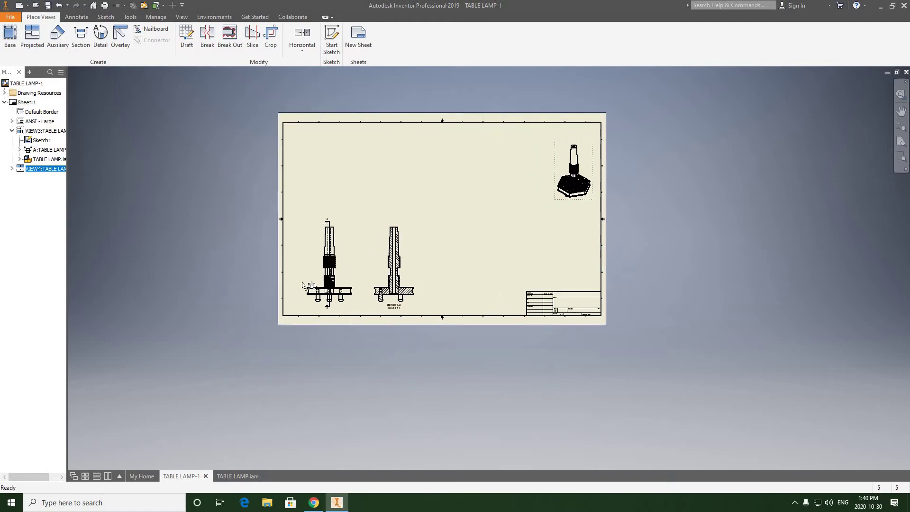
scroll(308, 280, "down", 3)
scroll(343, 254, "down", 5)
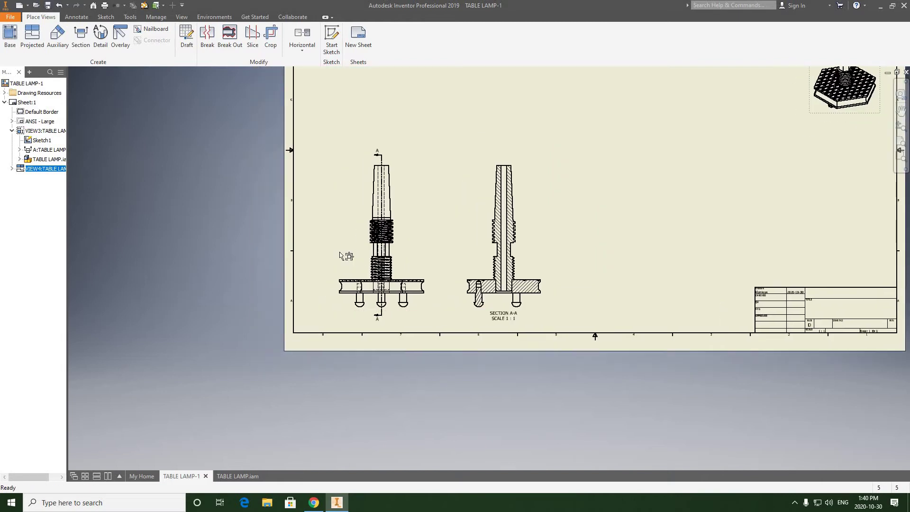
middle_click_drag(345, 250, 335, 270)
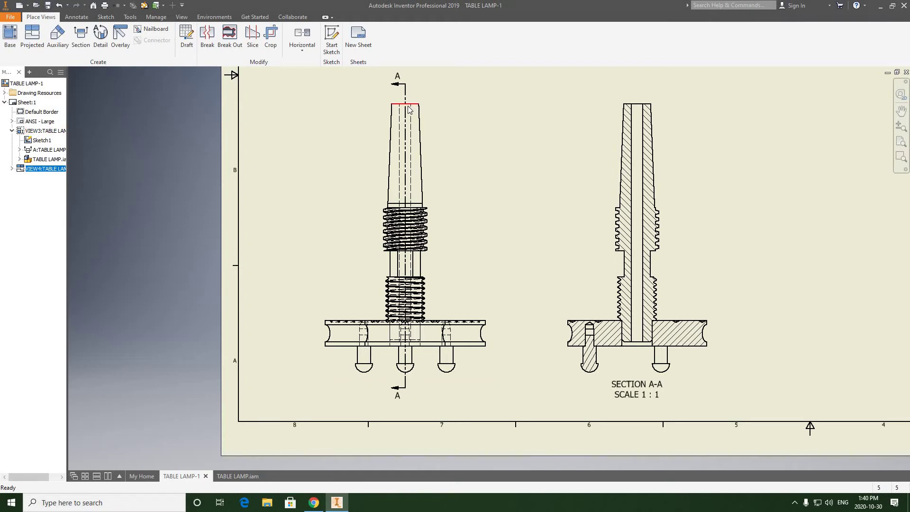
left_click(76, 17)
left_click(17, 42)
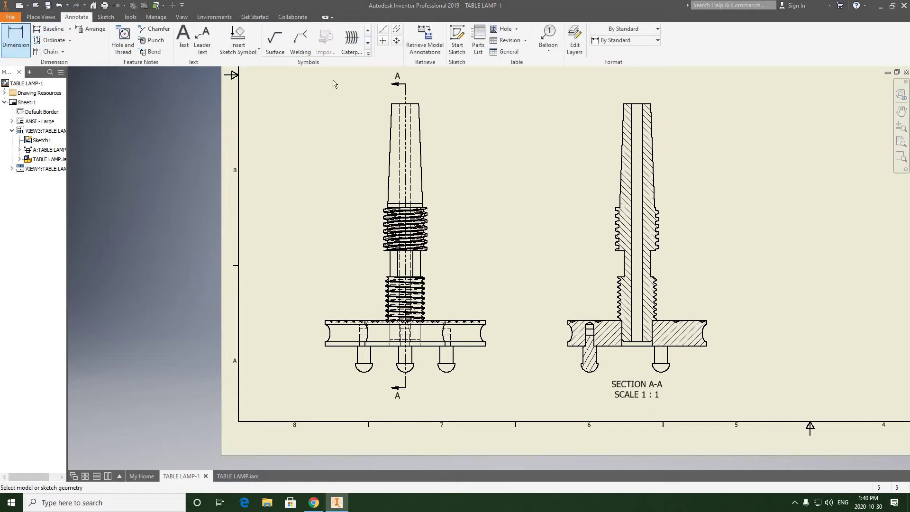
left_click(398, 104)
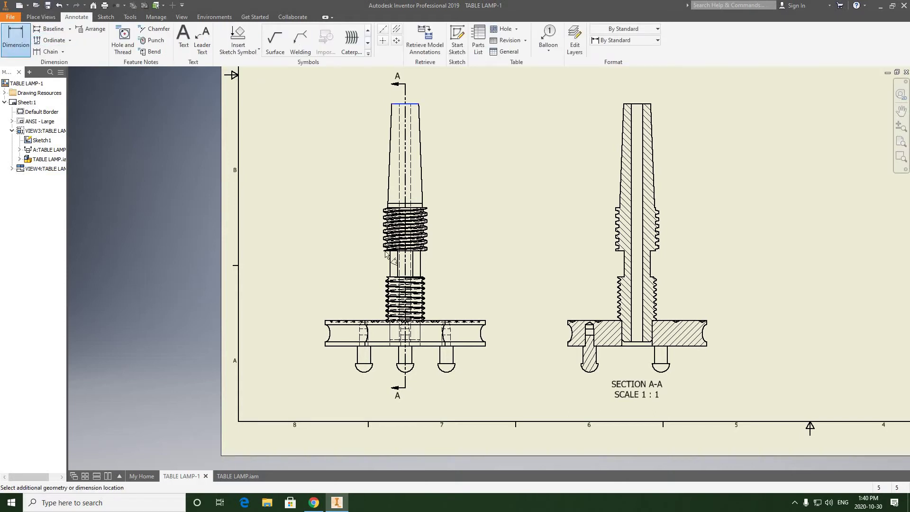
left_click(364, 371)
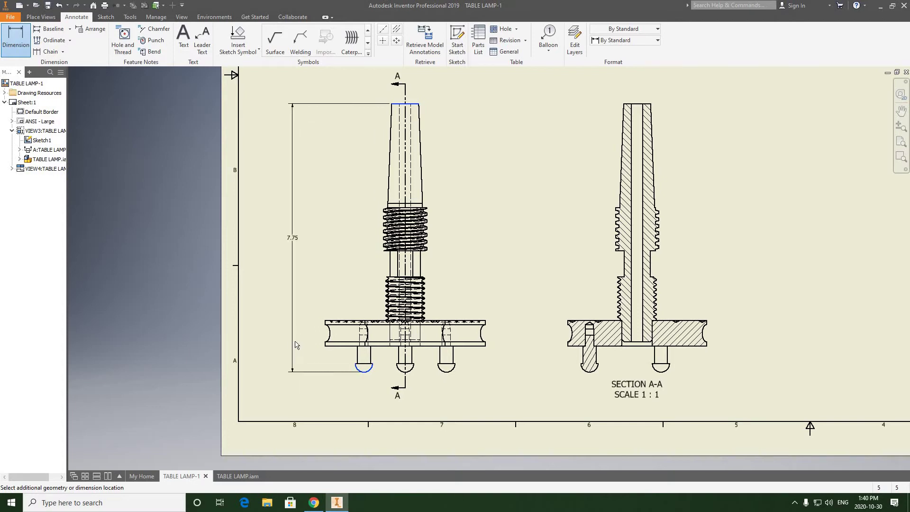
left_click(295, 345)
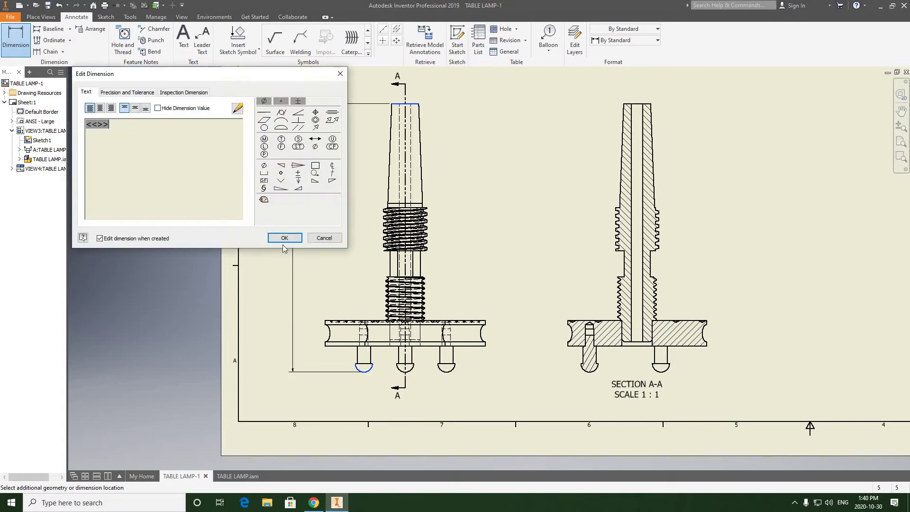
left_click(288, 238)
middle_click_drag(335, 211, 337, 208)
right_click(503, 166)
left_click(533, 168)
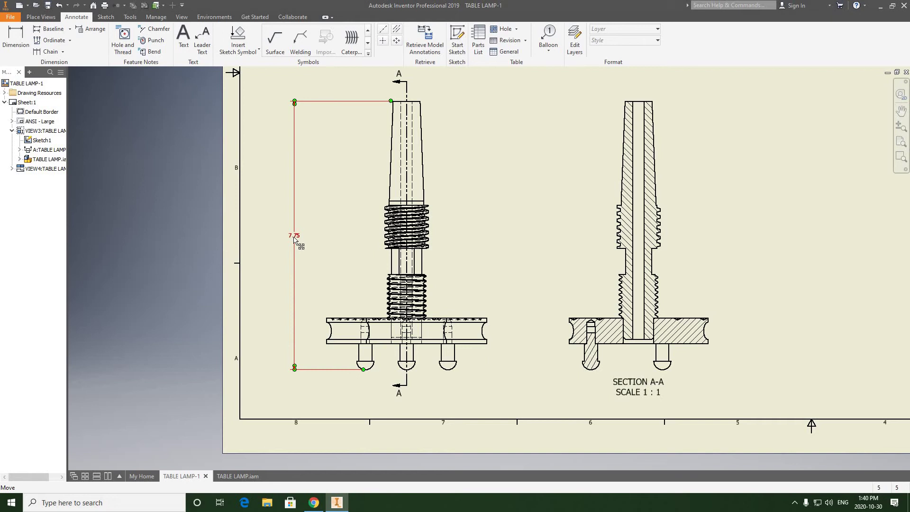
scroll(294, 237, "down", 4)
scroll(297, 239, "up", 5)
scroll(300, 242, "down", 2)
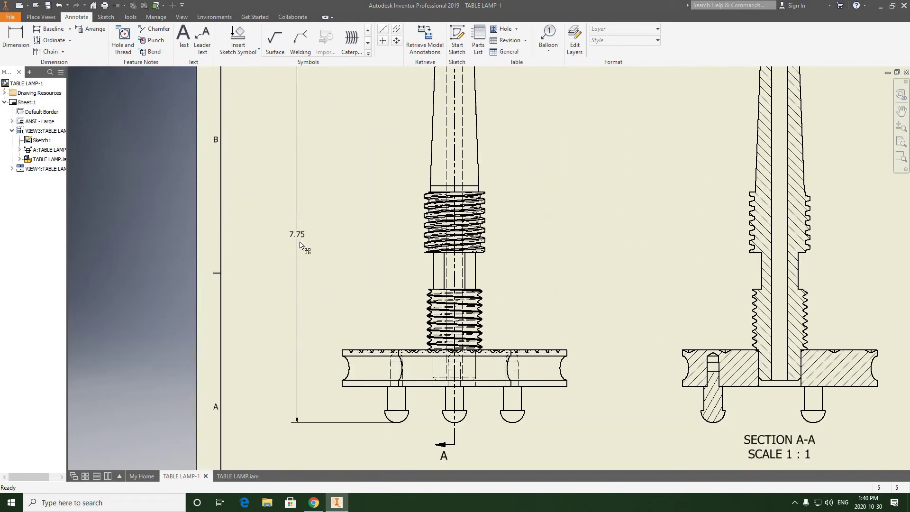
Change the front view's overall height dimension to the Default - Fraction (ANSI) dimension style.
scroll(301, 245, "up", 3)
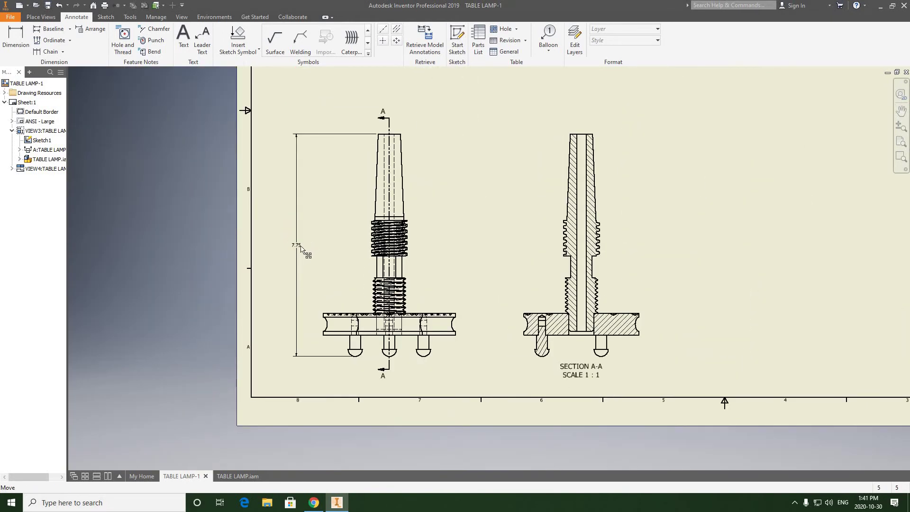
left_click(299, 248)
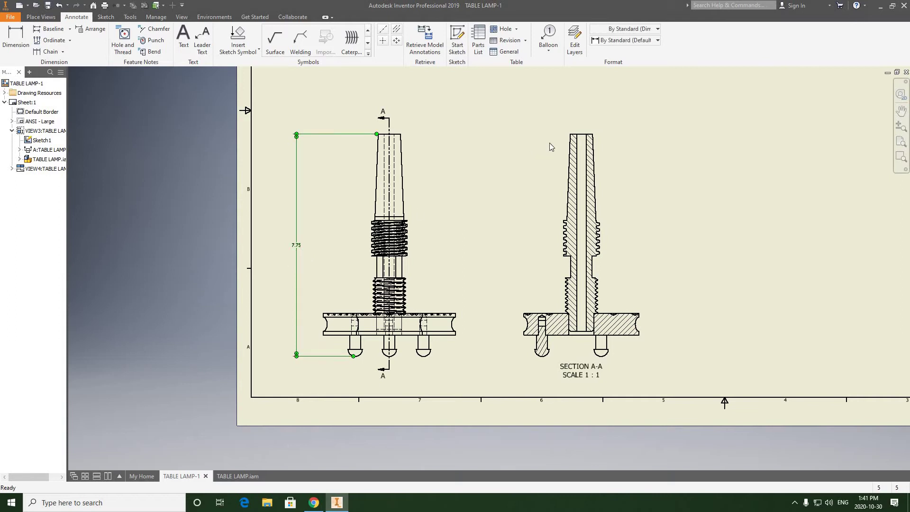
left_click(658, 41)
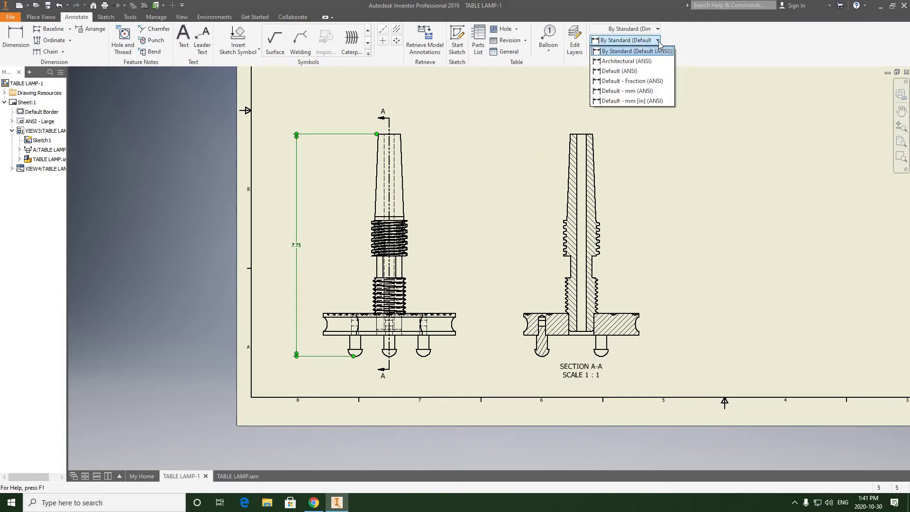
left_click(612, 81)
left_click(649, 95)
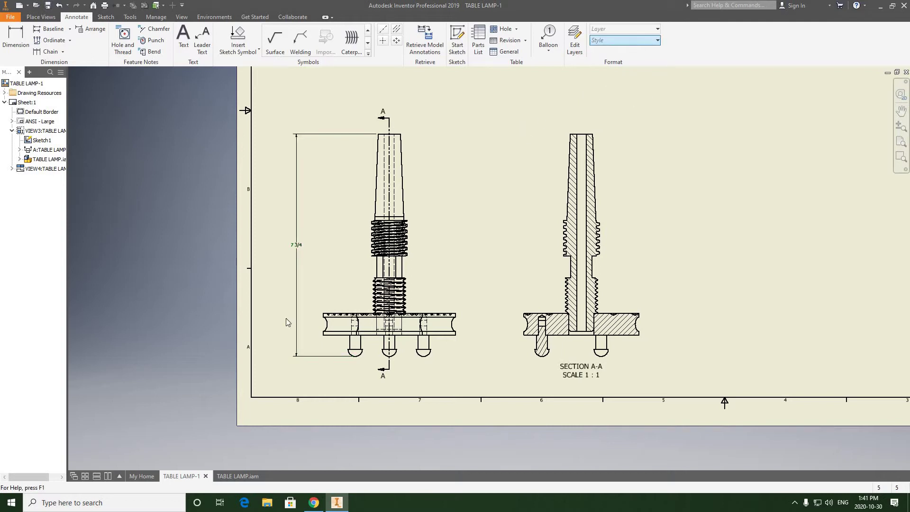
Edit the Default - Fraction (ANSI) dimension style to use diagonal fractions and an inch-mark (") suffix, and save it.
scroll(298, 247, "down", 3)
middle_click_drag(307, 249, 290, 216)
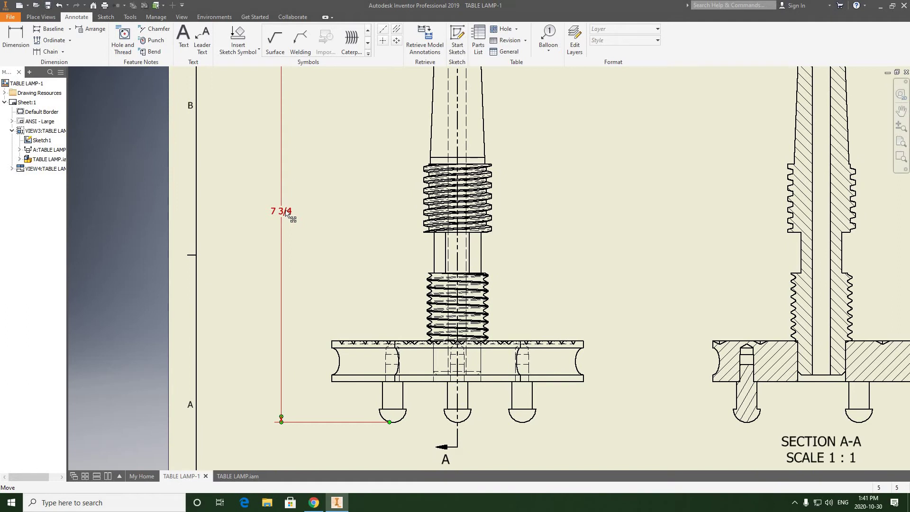
double_click(286, 213)
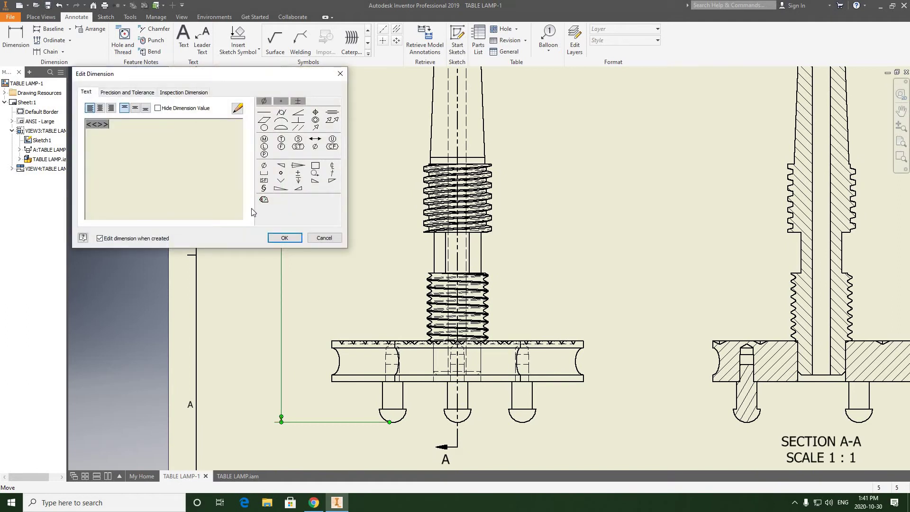
left_click(321, 238)
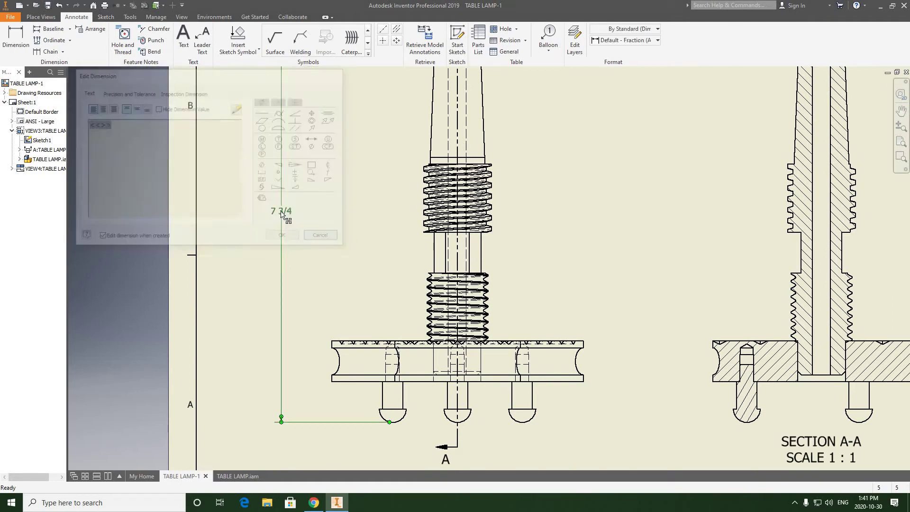
right_click(286, 214)
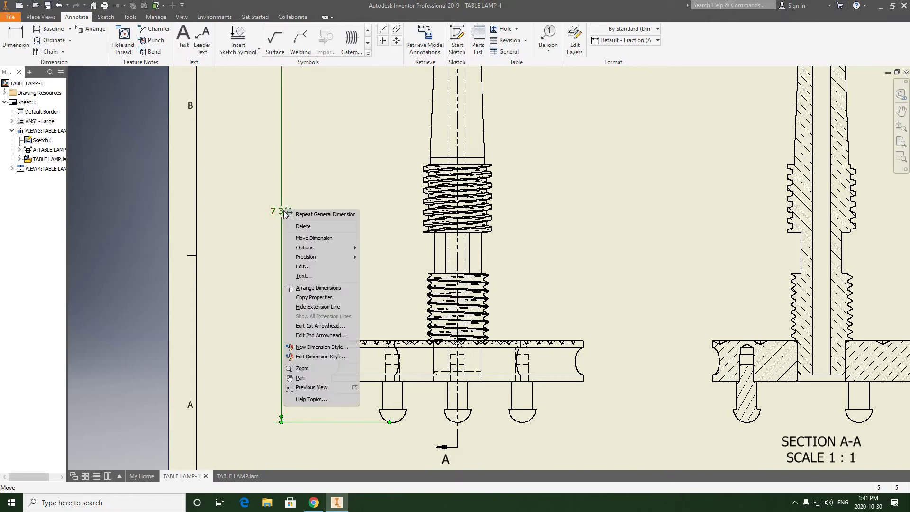
left_click(314, 357)
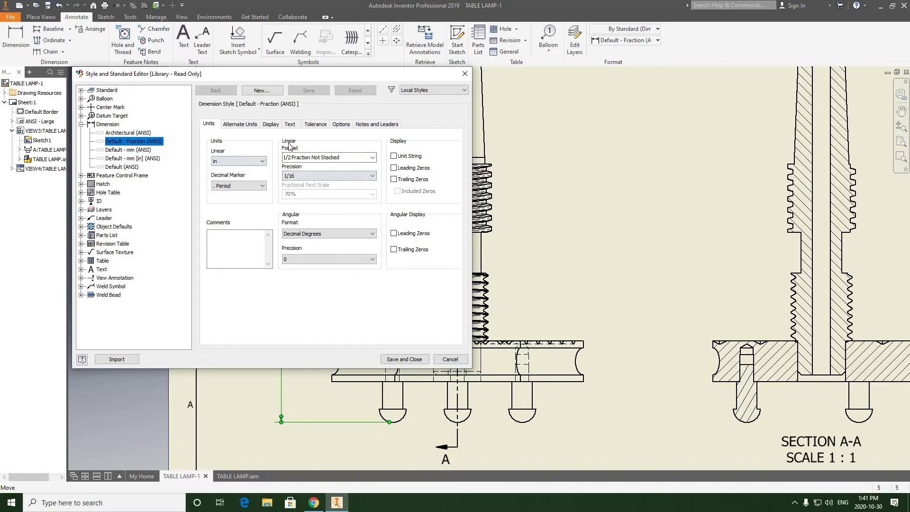
left_click(358, 158)
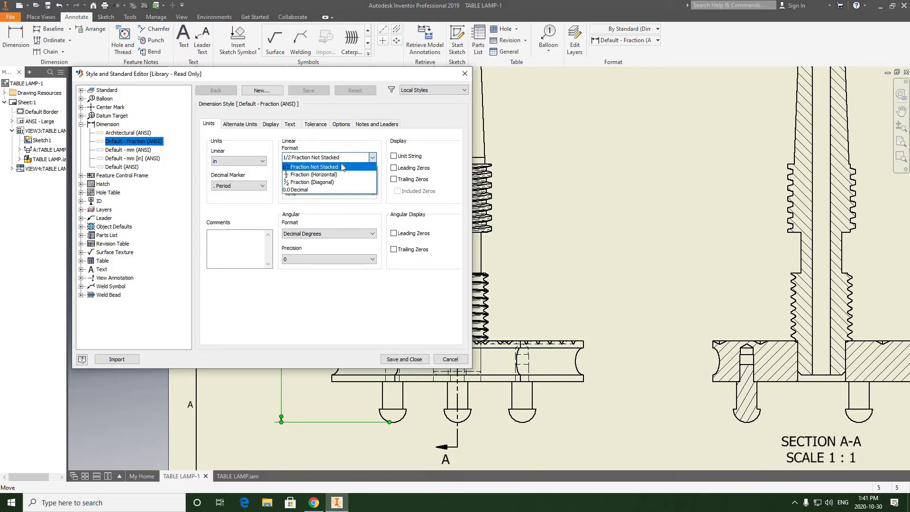
left_click(312, 182)
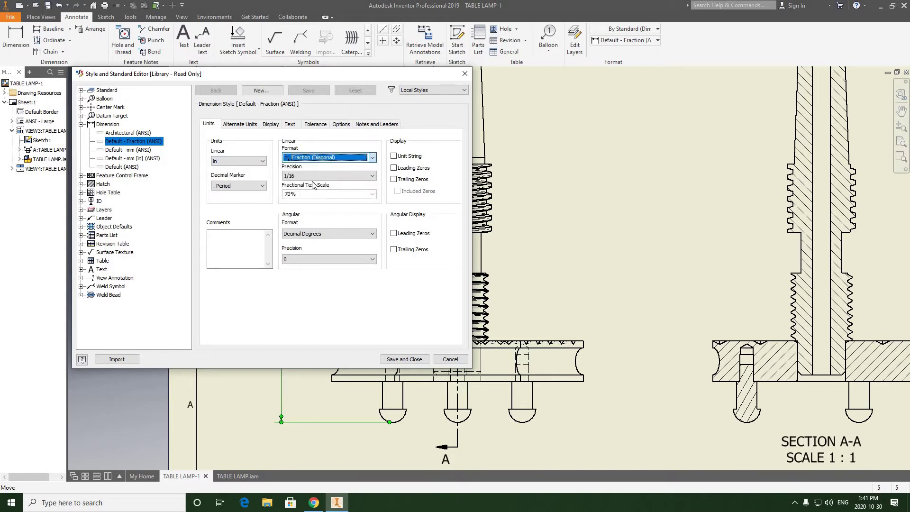
left_click(288, 125)
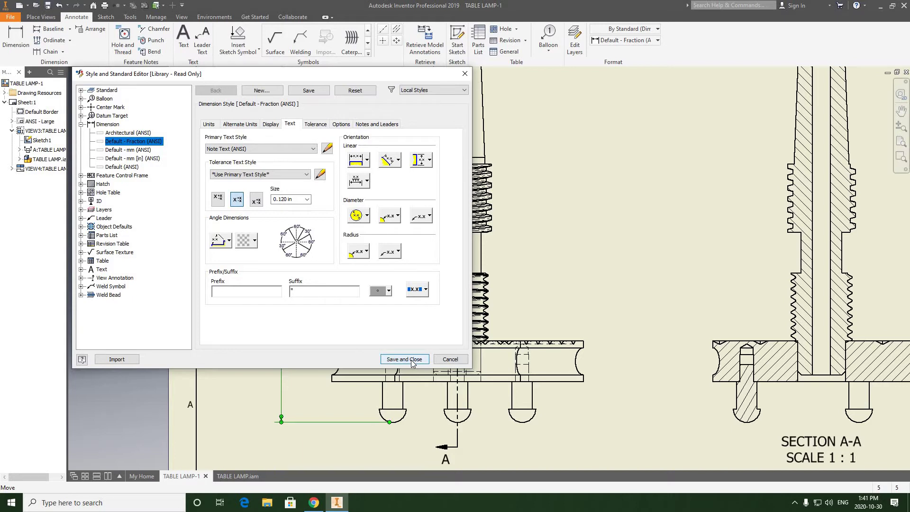
left_click(411, 360)
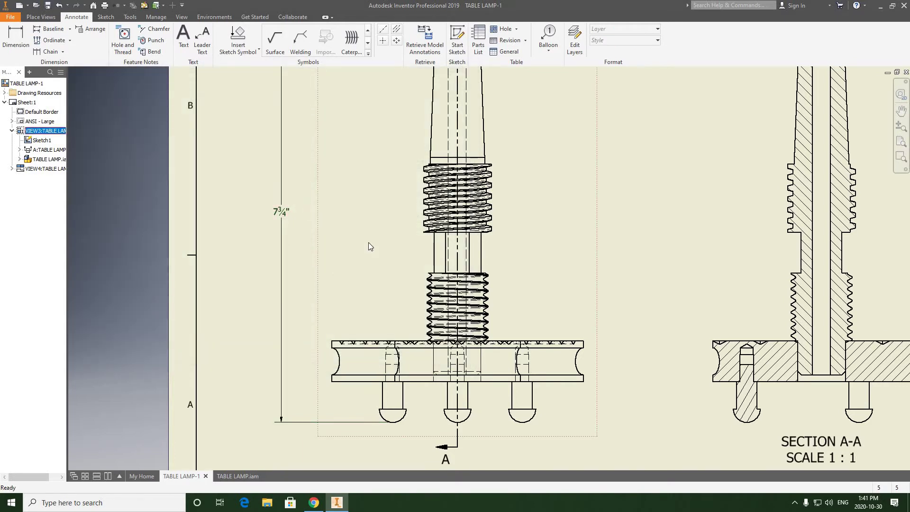
Begin a balloon on the spindle's tapered edge in the front view, accepting the Structured, First Level BOM settings and enabling the BOM view.
scroll(368, 228, "down", 5)
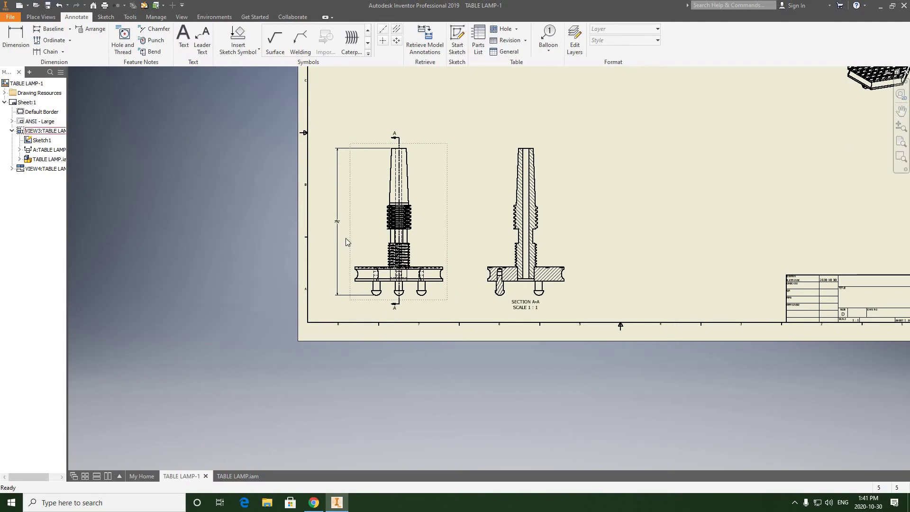
scroll(345, 240, "up", 3)
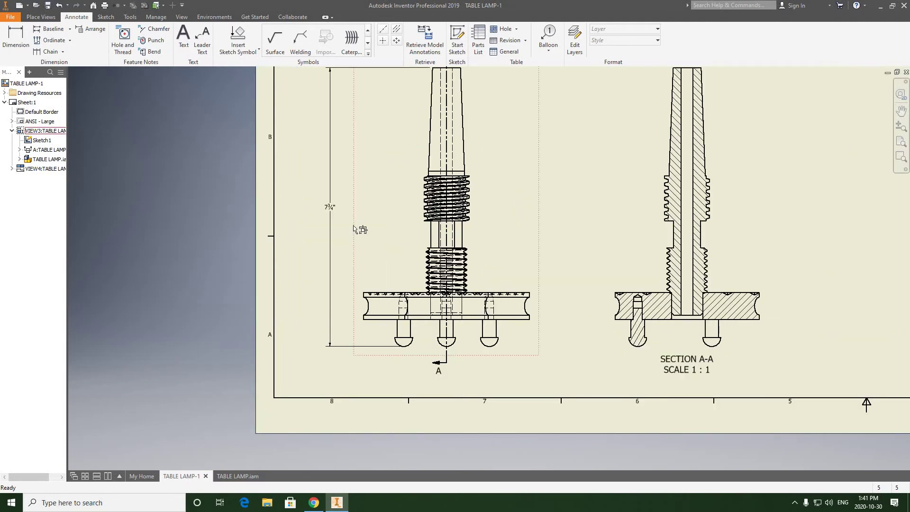
middle_click_drag(348, 245, 356, 273)
middle_click_drag(387, 150, 386, 150)
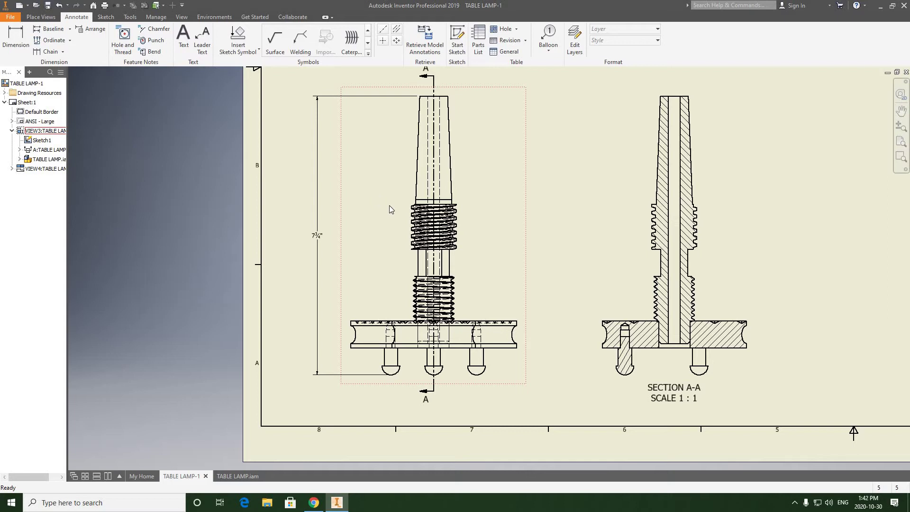
scroll(395, 219, "down", 2)
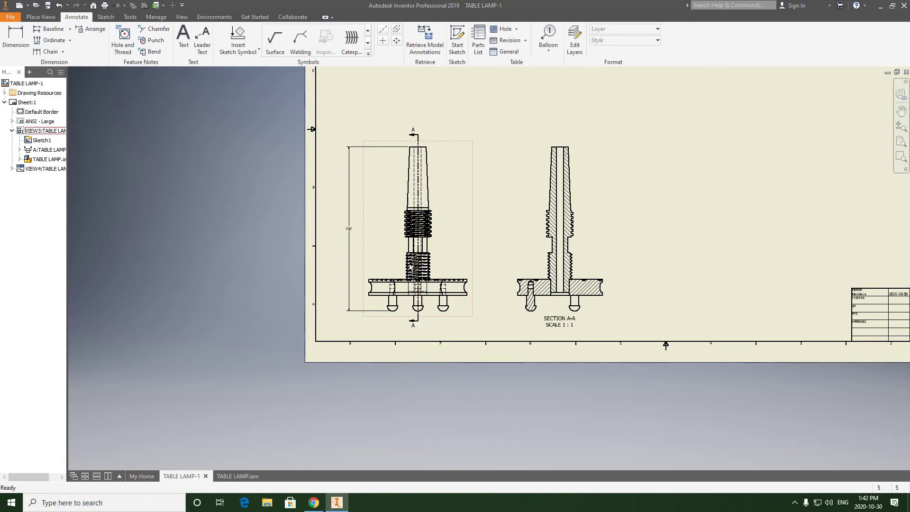
middle_click_drag(310, 162, 238, 172)
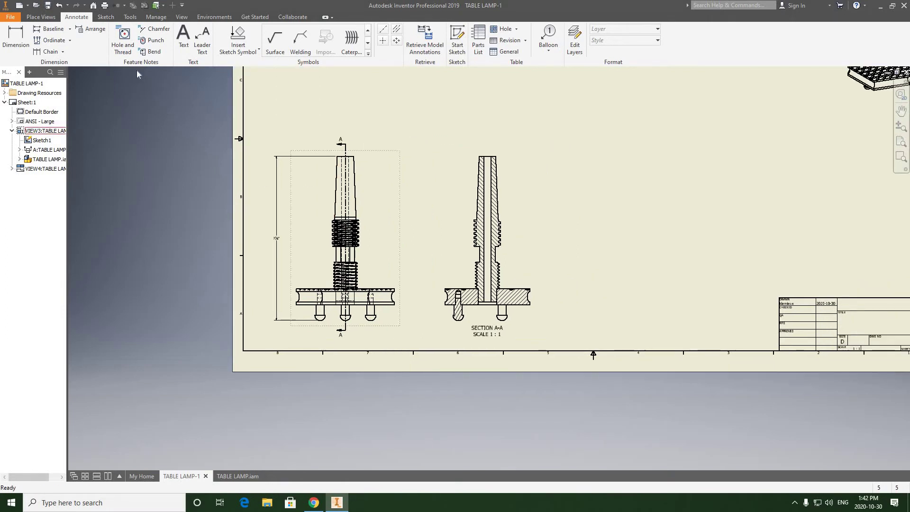
left_click(549, 35)
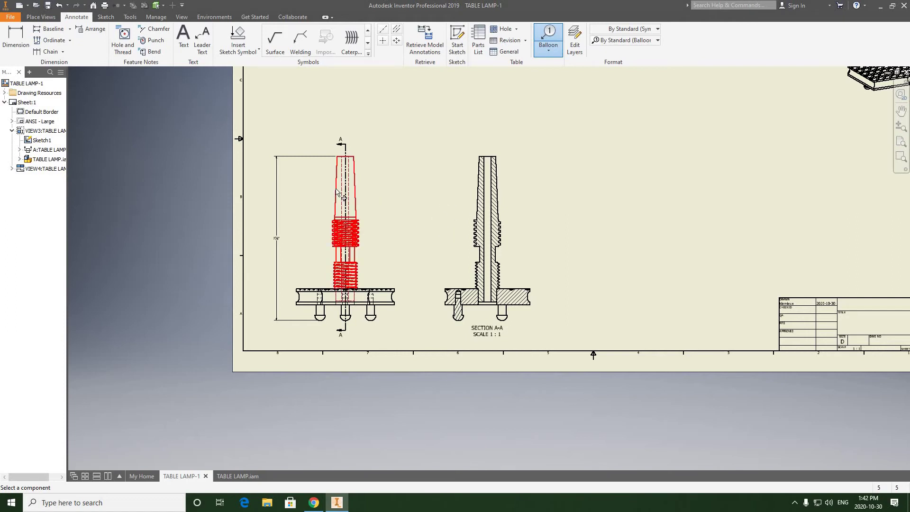
left_click(322, 181)
left_click(205, 169)
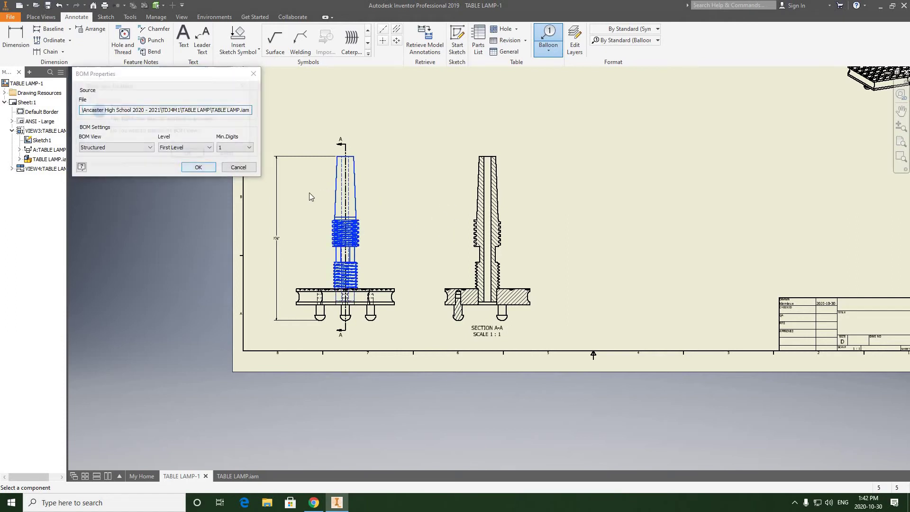
left_click(189, 154)
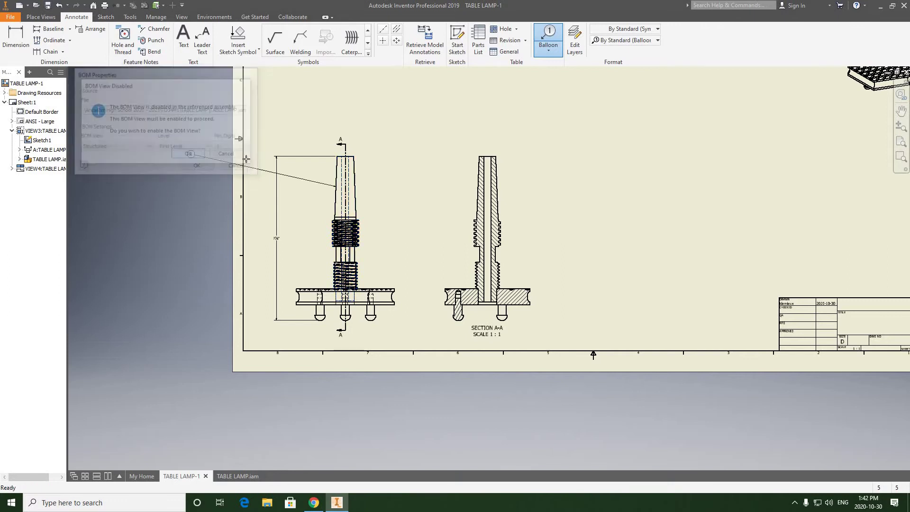
Place the spindle's balloon between the height dimension and the spindle, giving its leader a bend and a horizontal shoulder.
scroll(318, 188, "down", 3)
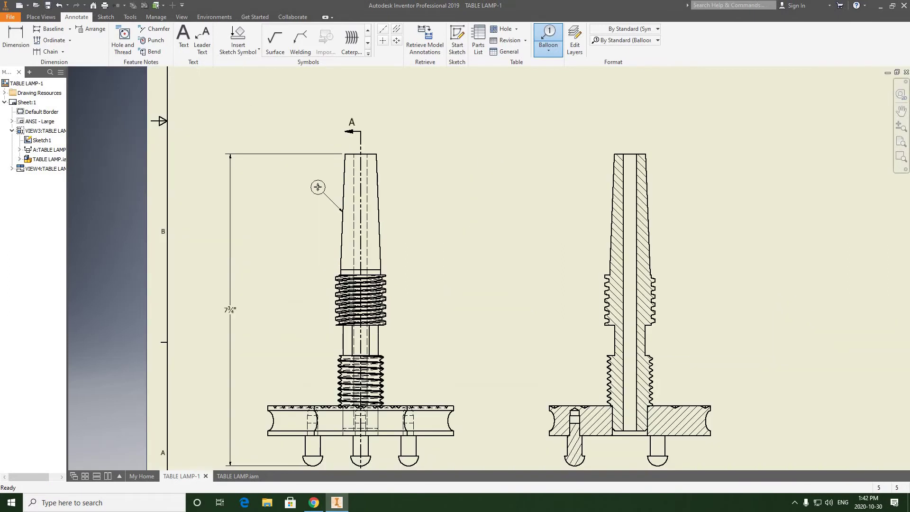
scroll(318, 187, "up", 7)
scroll(318, 186, "down", 6)
left_click(317, 187)
scroll(309, 187, "down", 3)
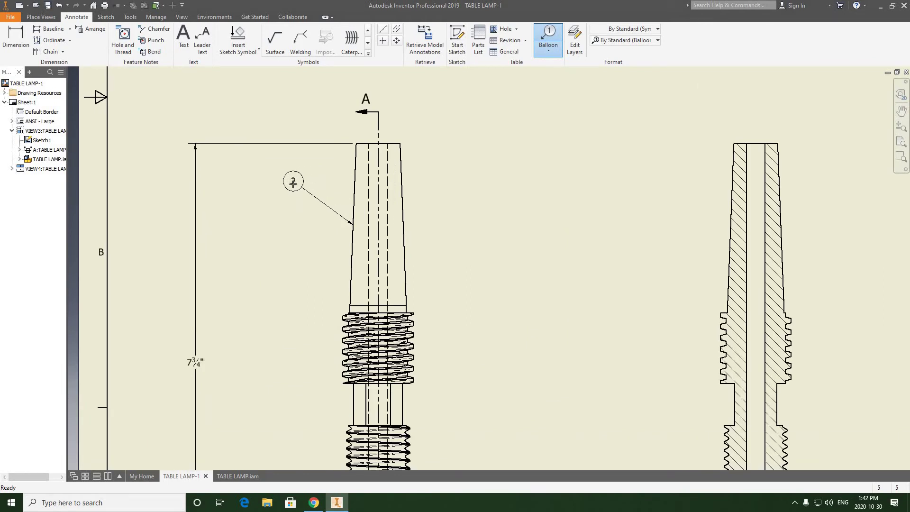
left_click(294, 188)
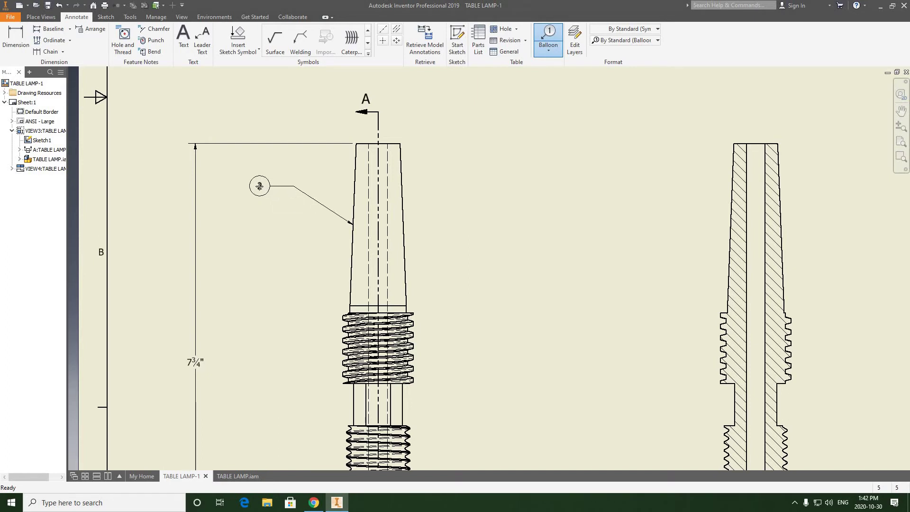
right_click(259, 186)
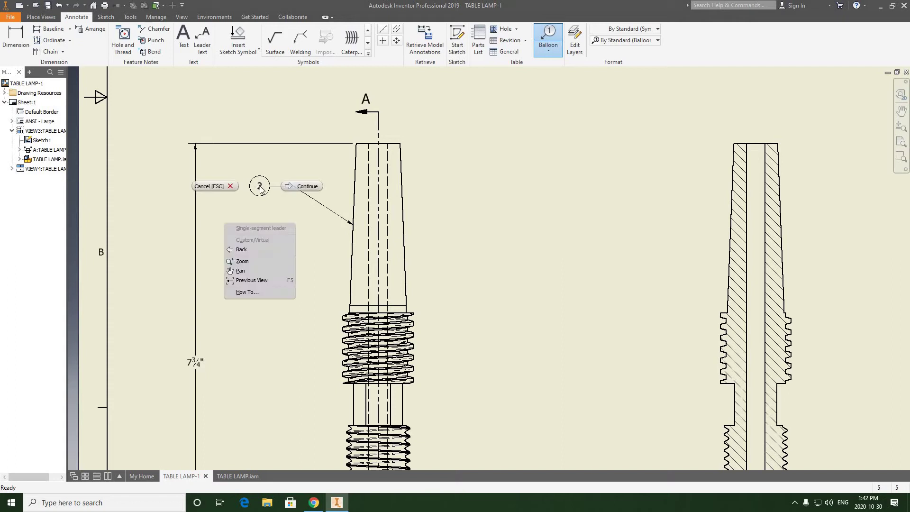
left_click(291, 187)
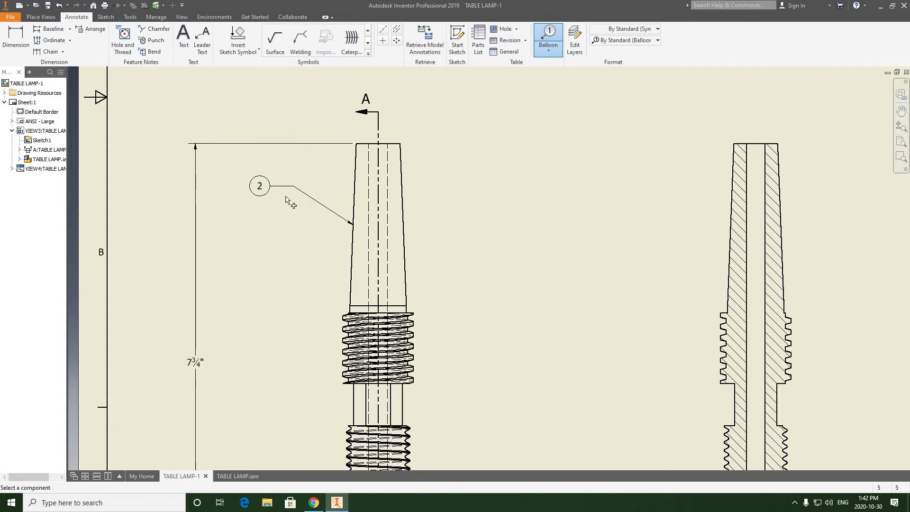
right_click(302, 172)
left_click(246, 172)
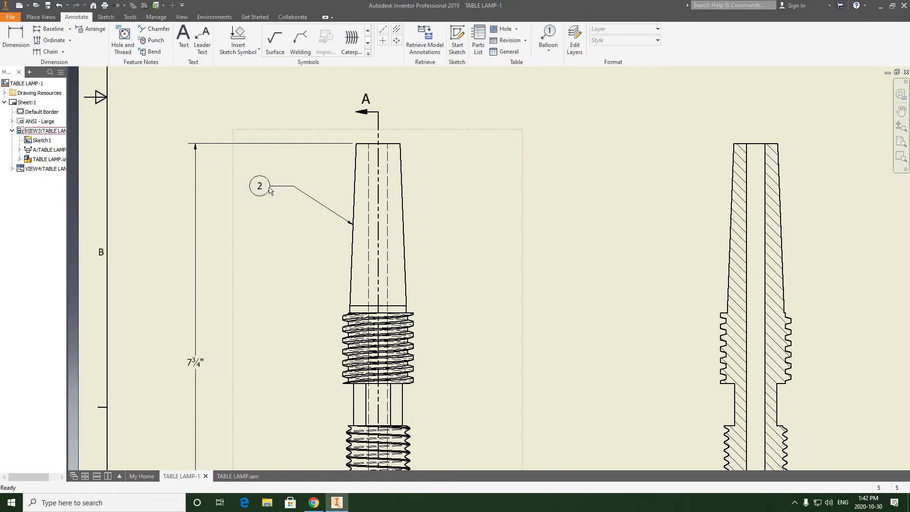
Reposition the spindle's balloon level with its leader bend so that the leader shoulder runs horizontally.
scroll(309, 195, "up", 5)
scroll(357, 197, "down", 2)
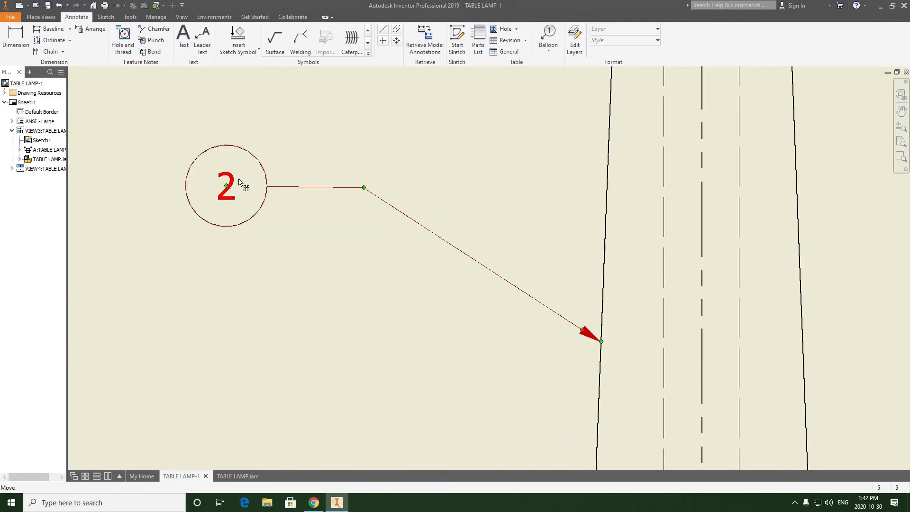
mouse_move(240, 187)
left_mouse_down()
mouse_move(316, 163)
mouse_move(256, 191)
left_mouse_up()
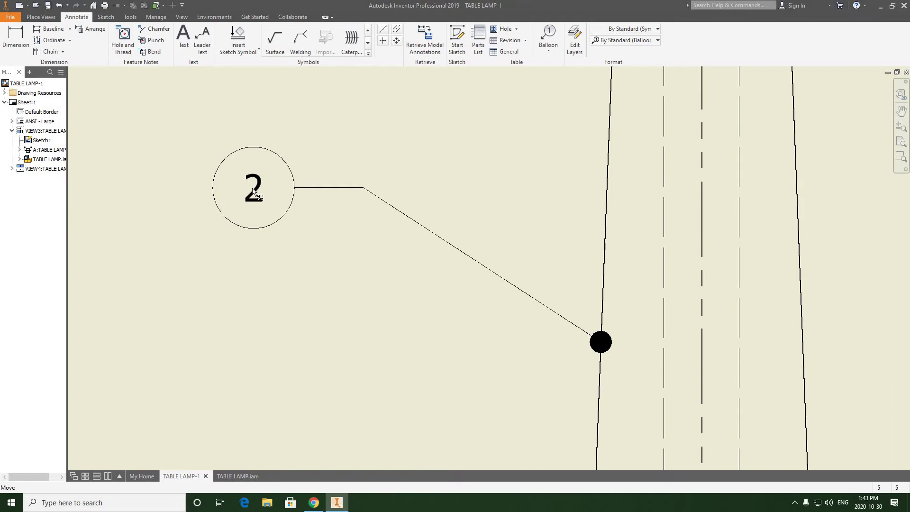
left_click_drag(255, 190, 230, 191)
scroll(331, 153, "down", 5)
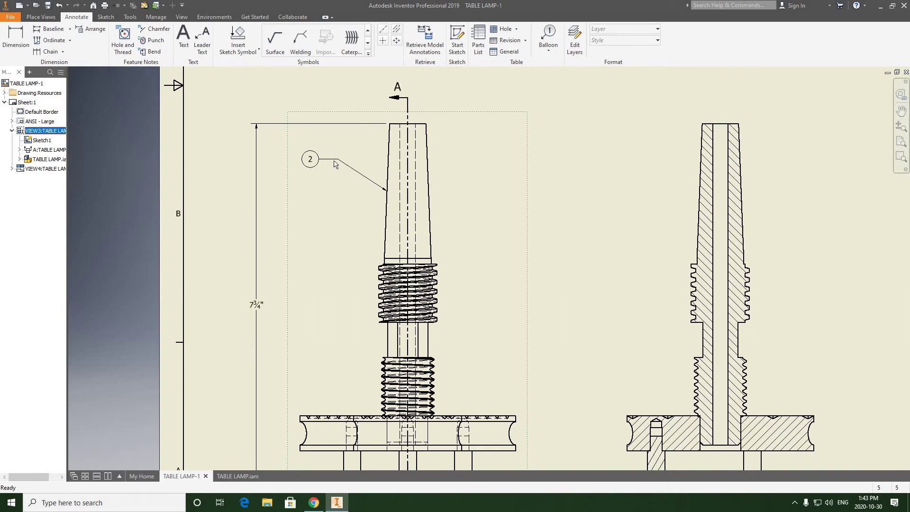
middle_click_drag(335, 163, 334, 138)
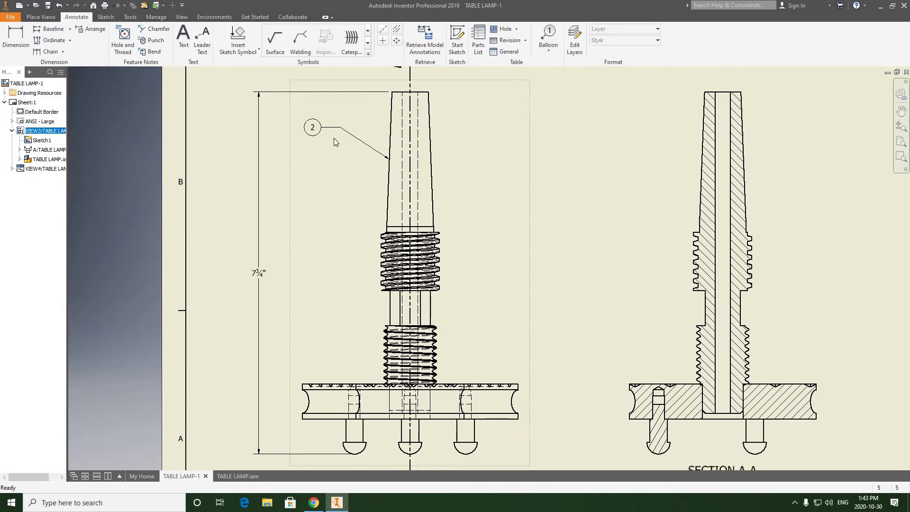
left_click(363, 163)
Add a balloon to the base's upper edge in the front view, aligned vertically under the spindle's balloon and with a bent leader.
scroll(349, 245, "down", 3)
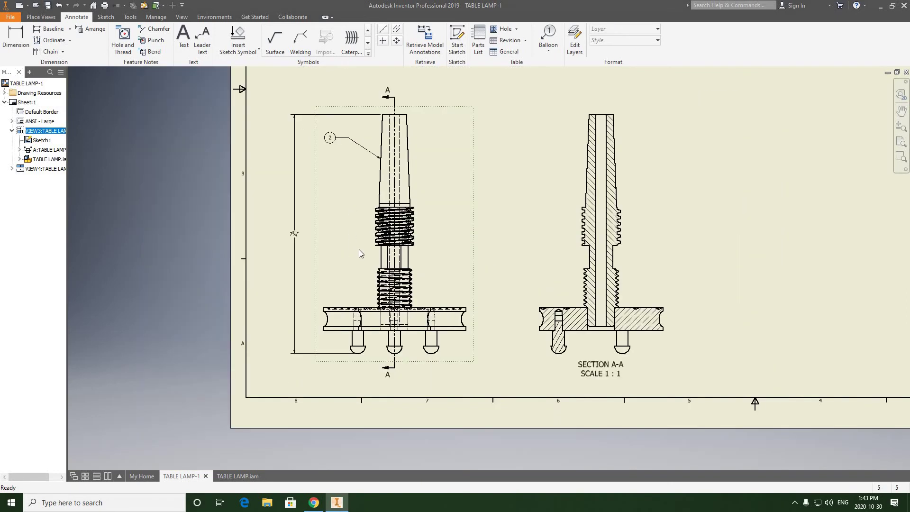
scroll(409, 255, "up", 3)
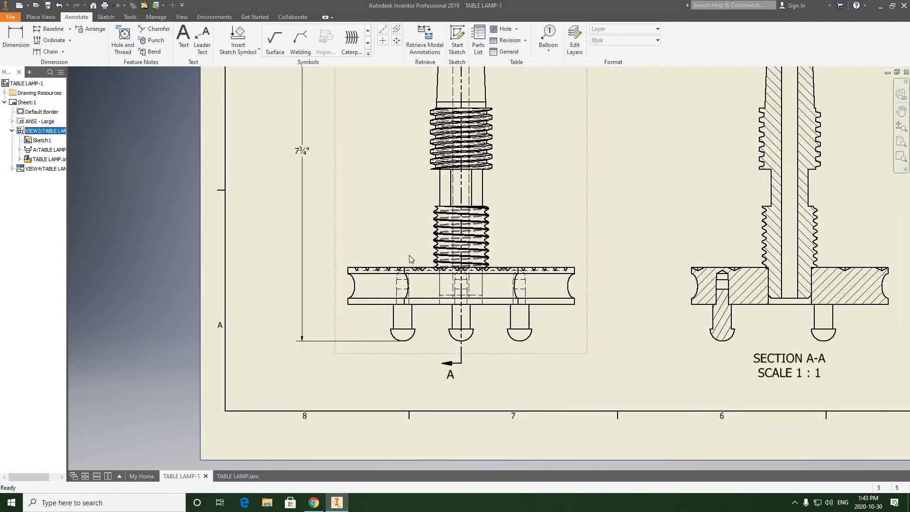
middle_click_drag(374, 321, 346, 416)
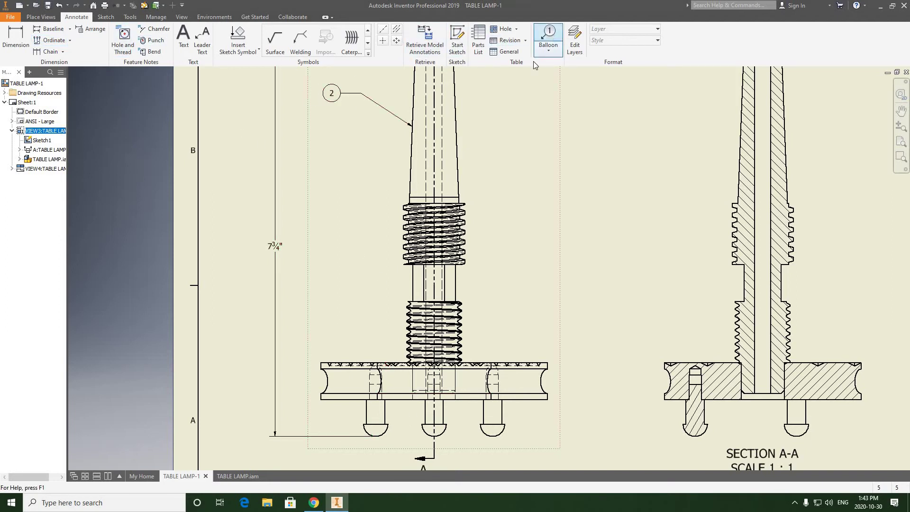
left_click(548, 38)
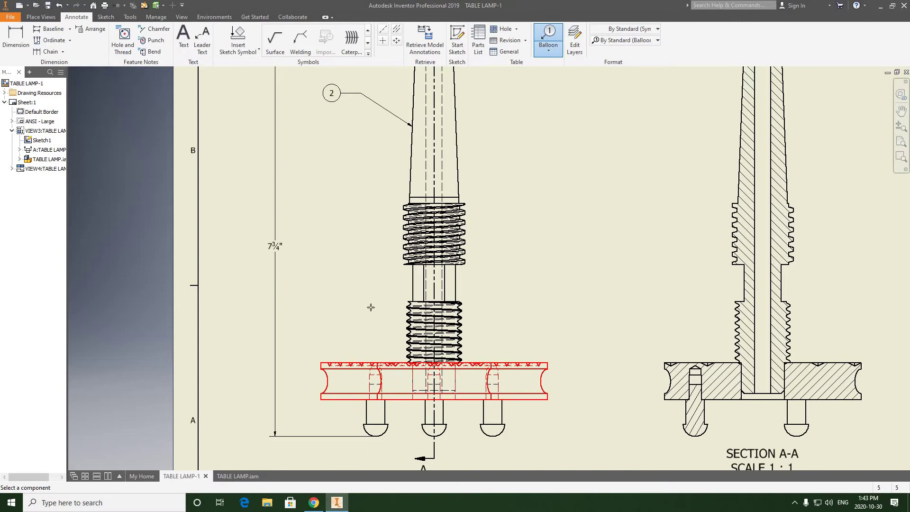
left_click(384, 364)
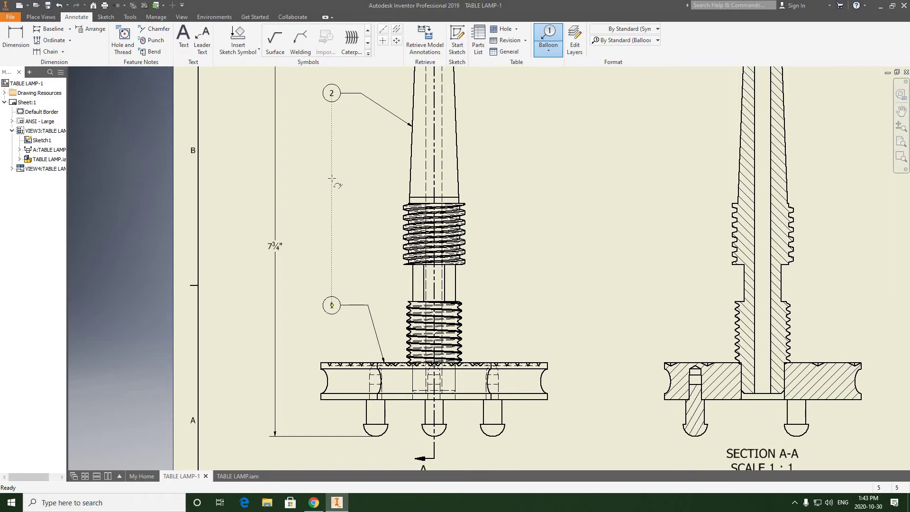
left_click(332, 305)
right_click(332, 305)
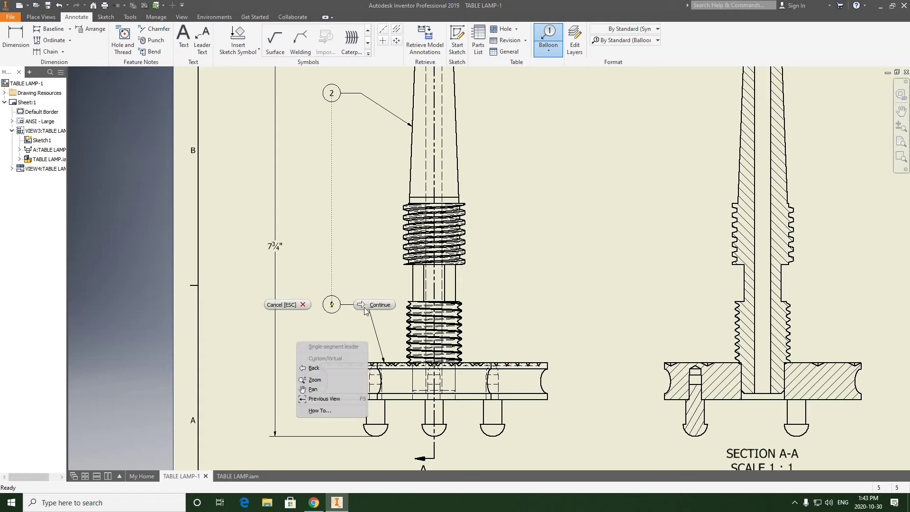
left_click(369, 311)
scroll(348, 333, "down", 5)
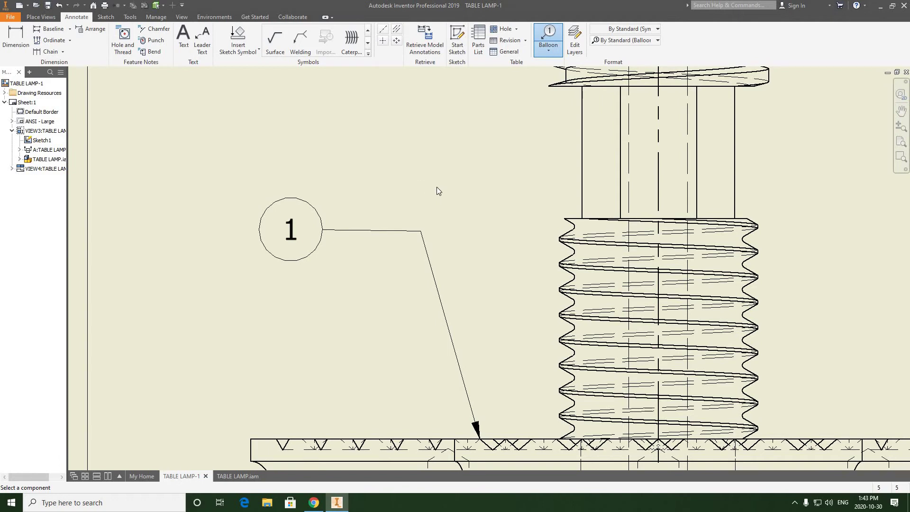
right_click(420, 186)
left_click(373, 188)
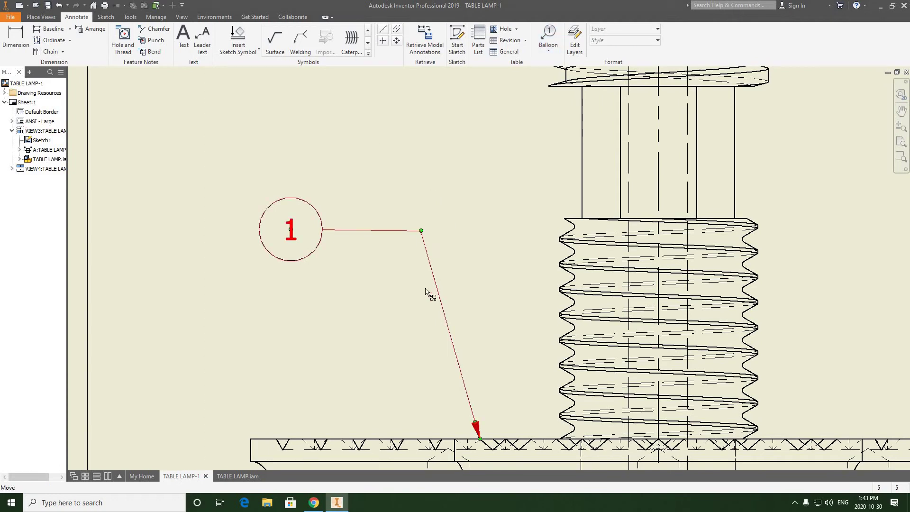
Lower the leader bend of the base's balloon and bring the balloon down level with it for a horizontal shoulder.
left_click_drag(421, 231, 428, 309)
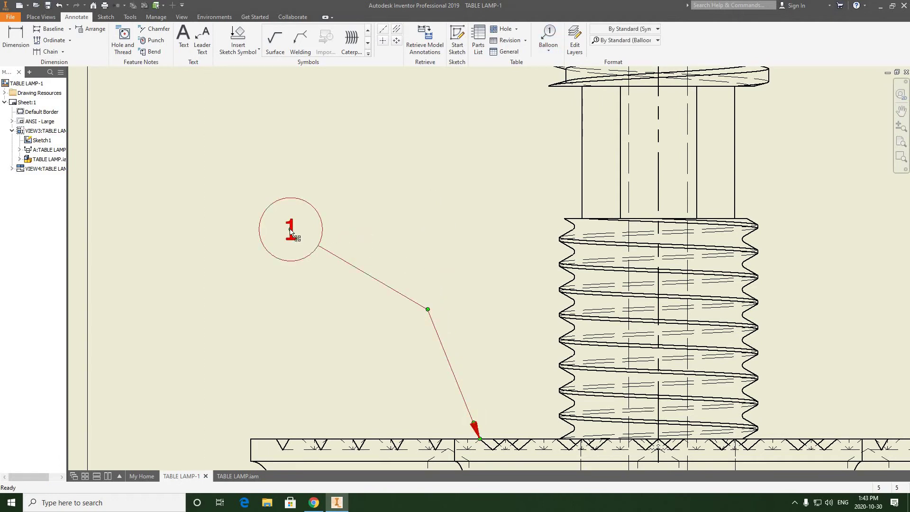
left_click_drag(292, 232, 295, 313)
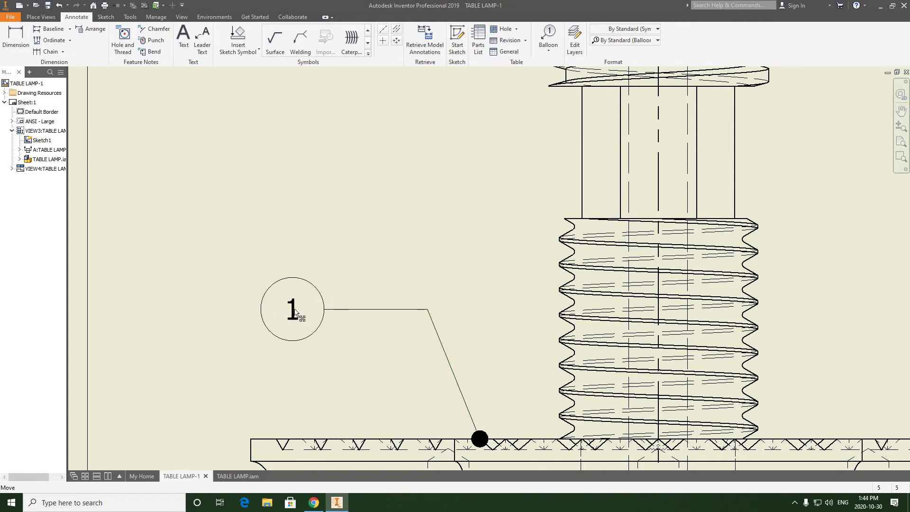
scroll(295, 313, "up", 5)
scroll(291, 313, "down", 3)
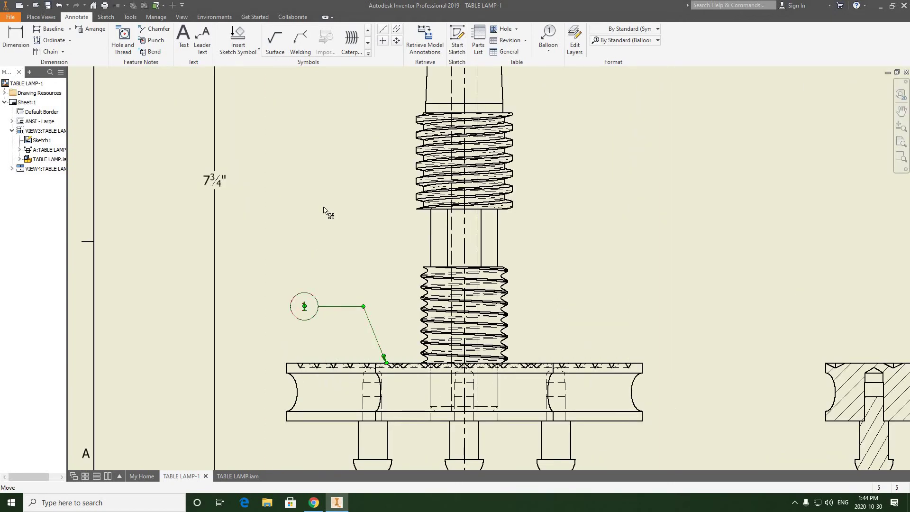
Shift the base's balloon slightly closer to its leader bend, keeping the leader shoulder horizontal.
left_click_drag(324, 207, 320, 309)
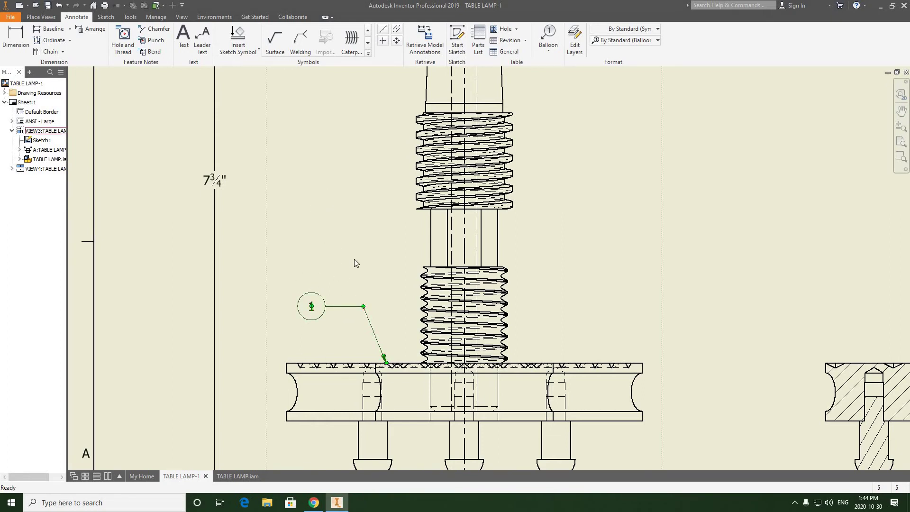
left_click(354, 259)
scroll(355, 259, "up", 3)
middle_click_drag(355, 248, 352, 257)
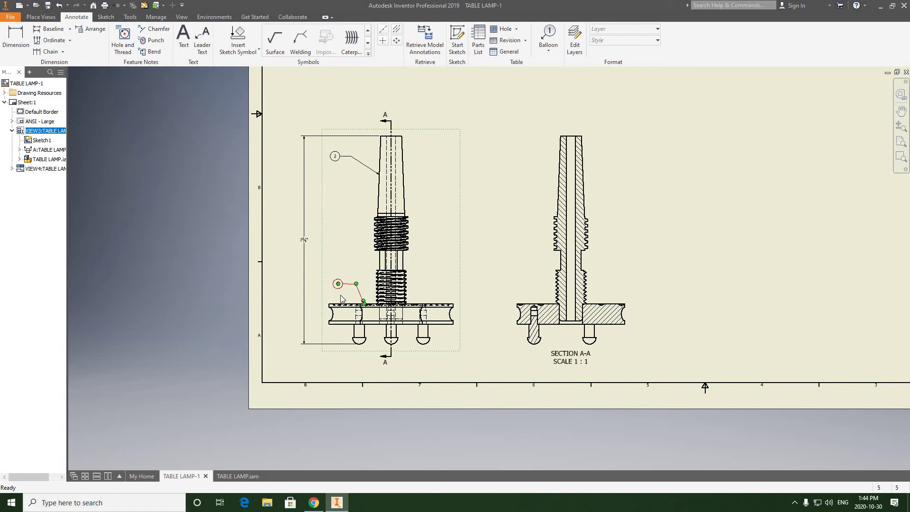
scroll(340, 289, "down", 5)
left_click_drag(324, 263, 326, 264)
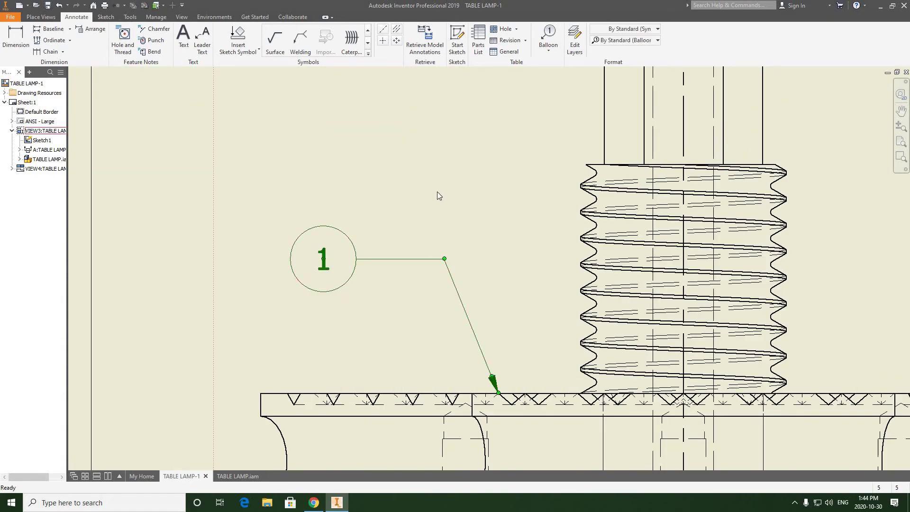
scroll(437, 191, "up", 5)
middle_click_drag(417, 256, 403, 275)
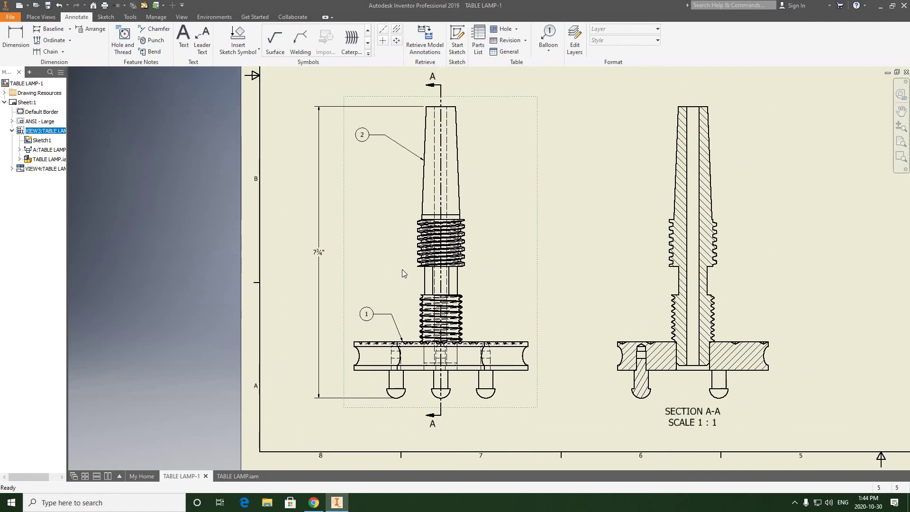
Add a balloon to the middle foot's rounded end in the front view, placed below the base in line with the base's balloon.
mouse_move(382, 219)
middle_mouse_down()
mouse_move(360, 166)
mouse_move(368, 214)
mouse_move(366, 150)
middle_mouse_up()
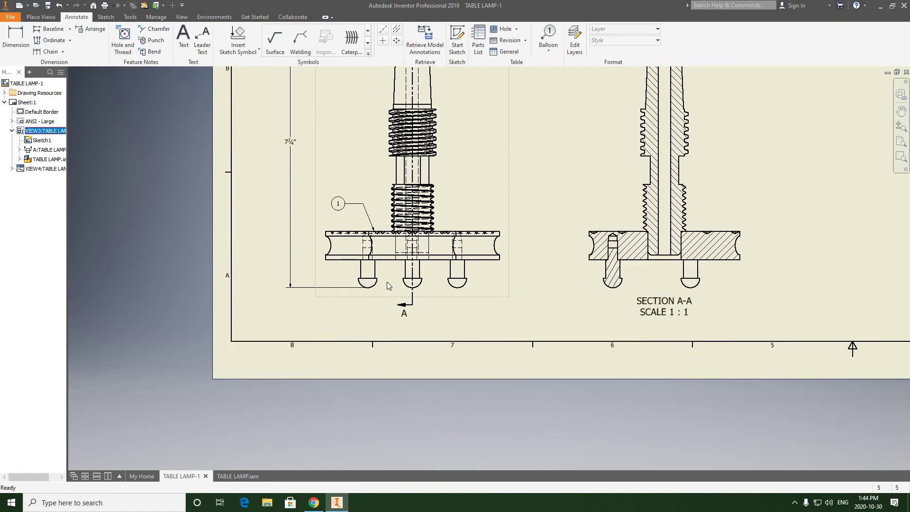
middle_click_drag(368, 344, 387, 262)
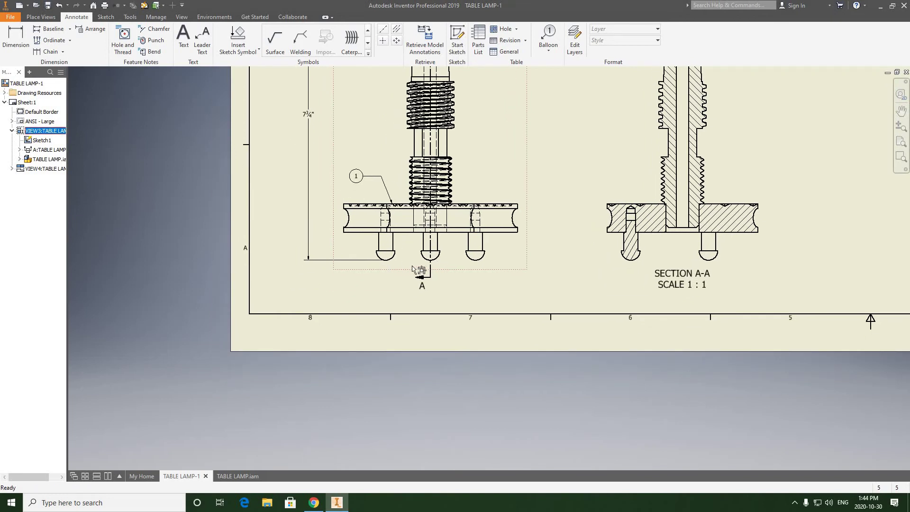
left_click(549, 37)
scroll(428, 266, "down", 3)
left_click(440, 251)
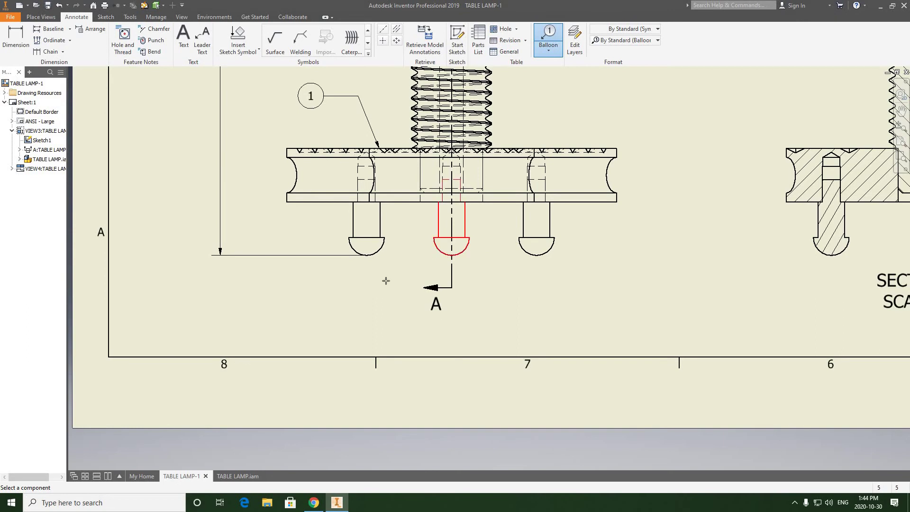
scroll(378, 306, "up", 2)
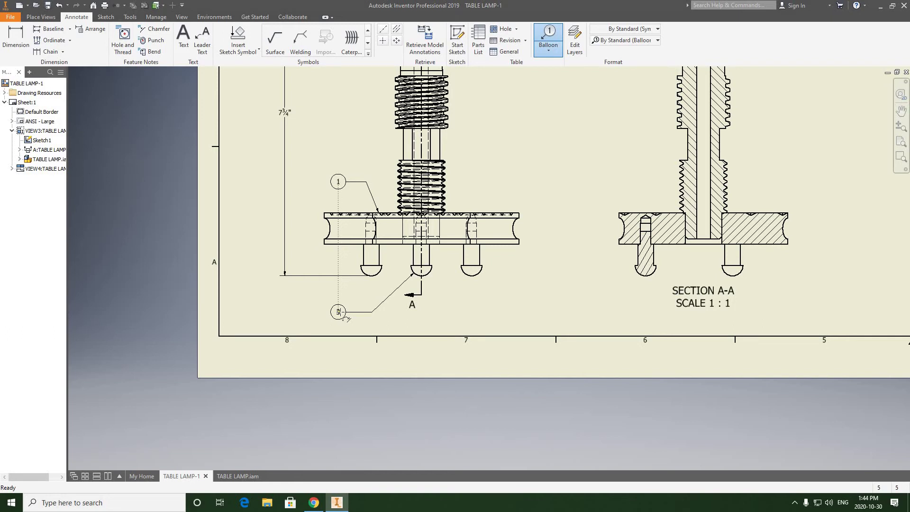
right_click(341, 316)
left_click(376, 312)
scroll(376, 313, "down", 4)
scroll(374, 310, "up", 4)
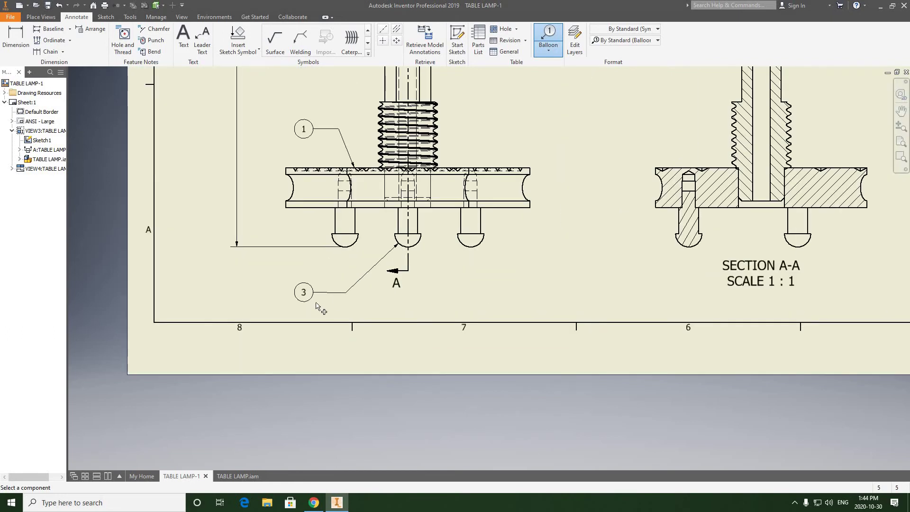
scroll(317, 305, "up", 6)
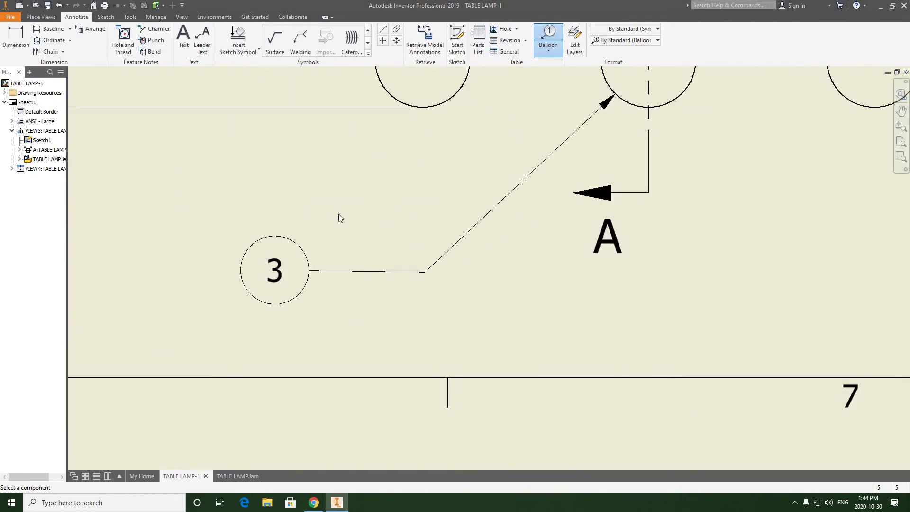
right_click(339, 214)
left_click(366, 288)
Fine-tune the position of the foot's balloon until it is level with its leader bend and the shoulder runs horizontally.
left_click(345, 272)
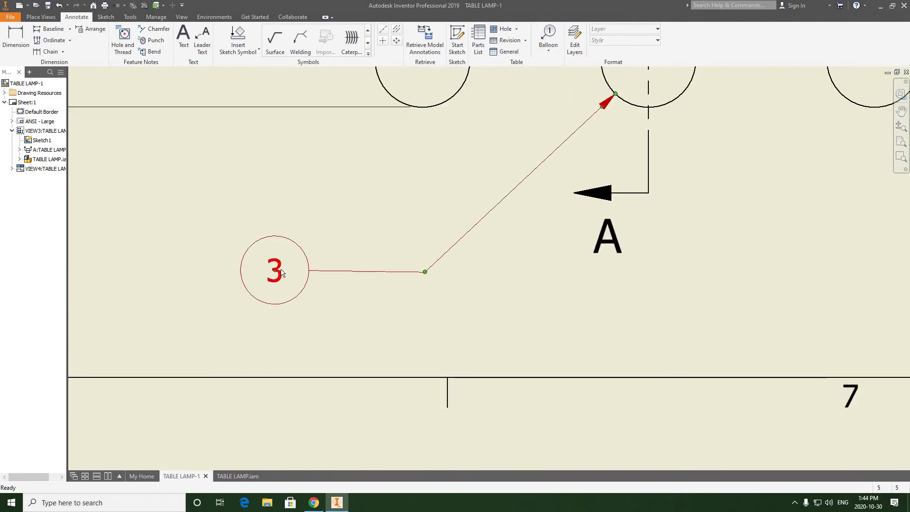
left_click_drag(274, 273, 275, 276)
left_click(346, 261)
scroll(345, 261, "up", 5)
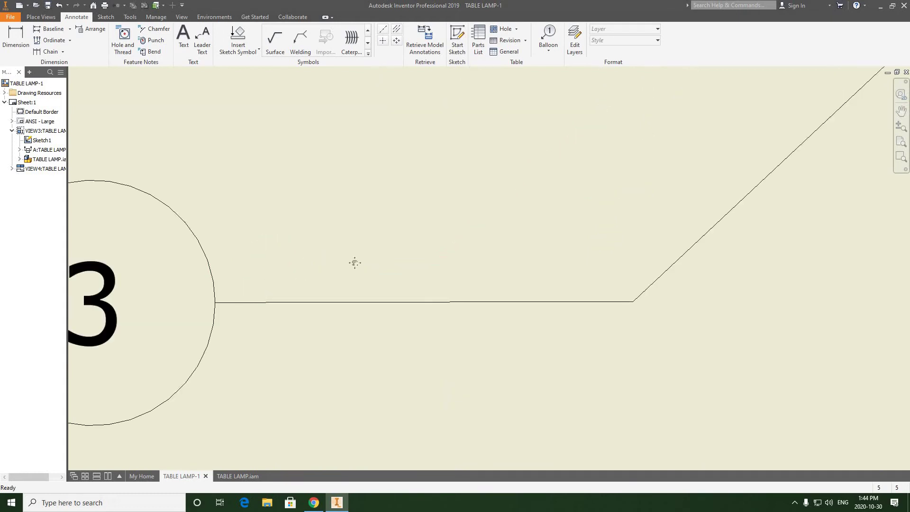
scroll(356, 261, "down", 4)
left_click(284, 269)
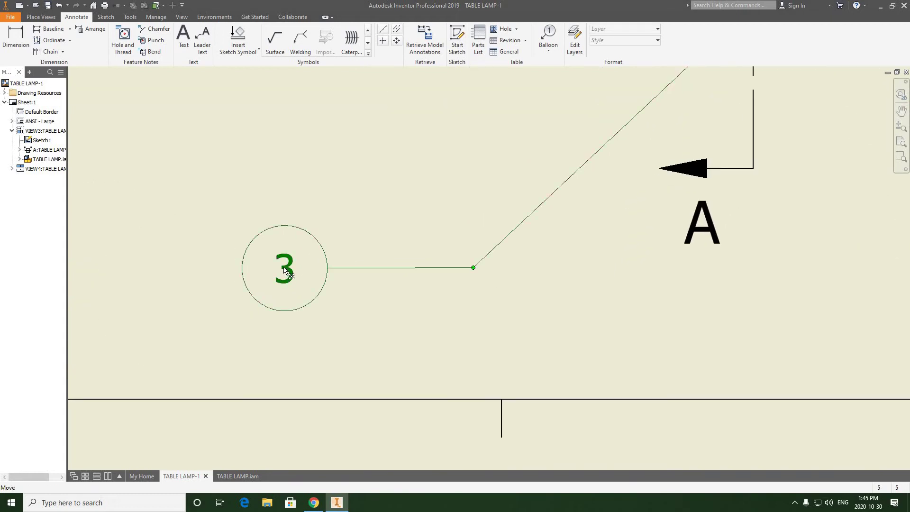
left_click_drag(283, 268, 283, 268)
left_click(385, 206)
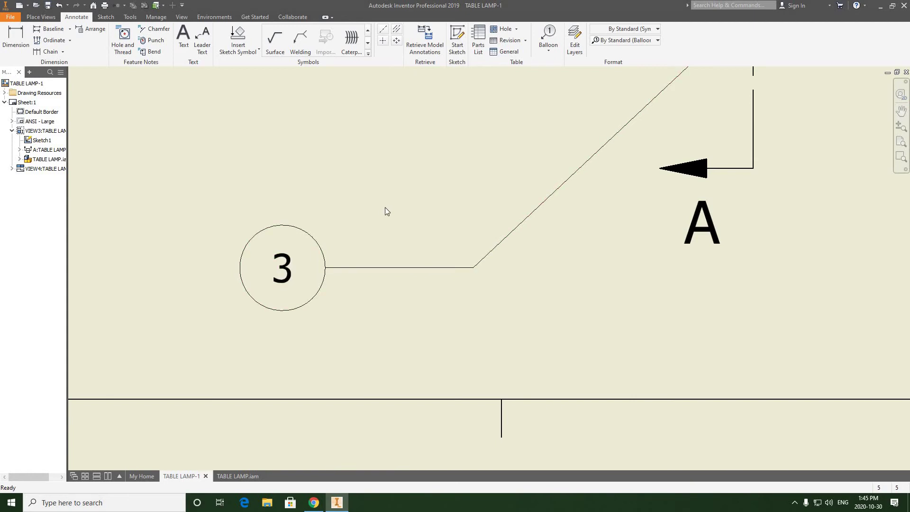
Examine the front view from the spindle's upper end down to the feet, checking the balloons, section line and missing centerlines.
scroll(385, 206, "down", 6)
scroll(362, 244, "down", 5)
scroll(363, 244, "up", 6)
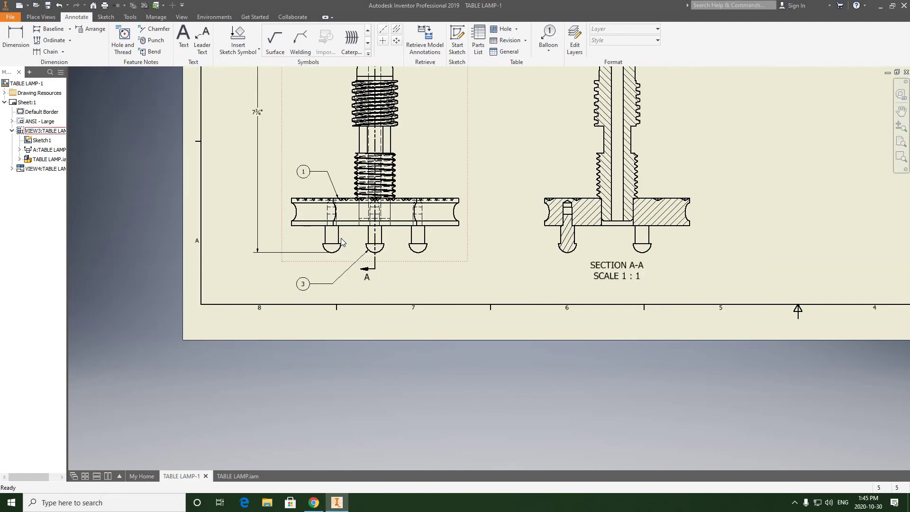
middle_click_drag(363, 158, 325, 263)
scroll(345, 232, "down", 2)
scroll(363, 287, "up", 6)
scroll(324, 262, "down", 5)
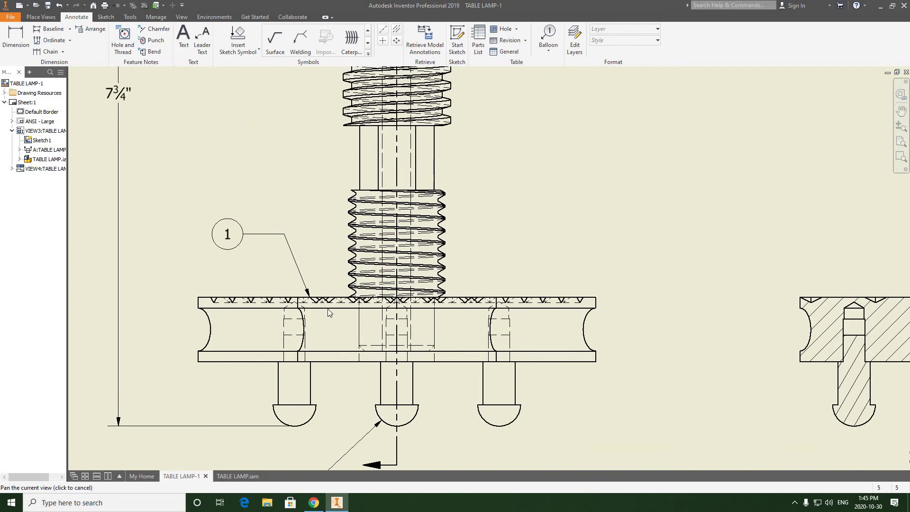
scroll(342, 132, "up", 5)
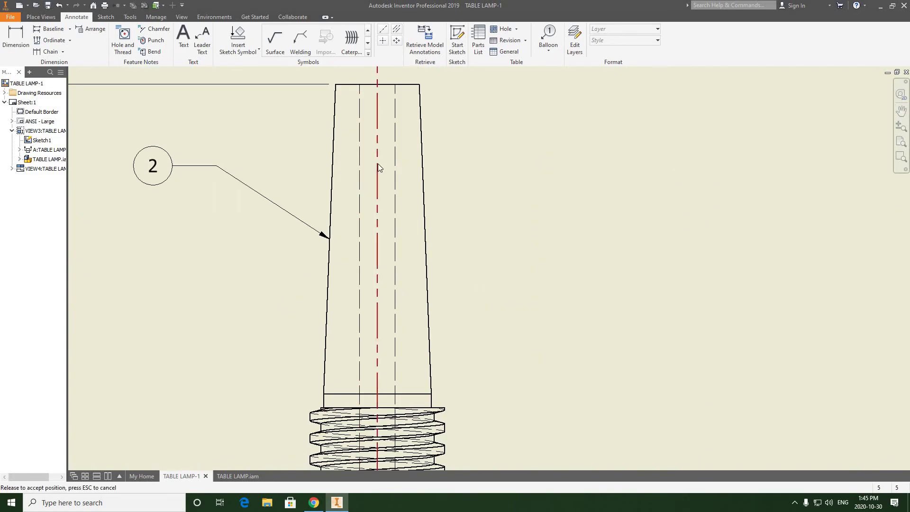
middle_click_drag(378, 170, 361, 232)
scroll(362, 230, "down", 3)
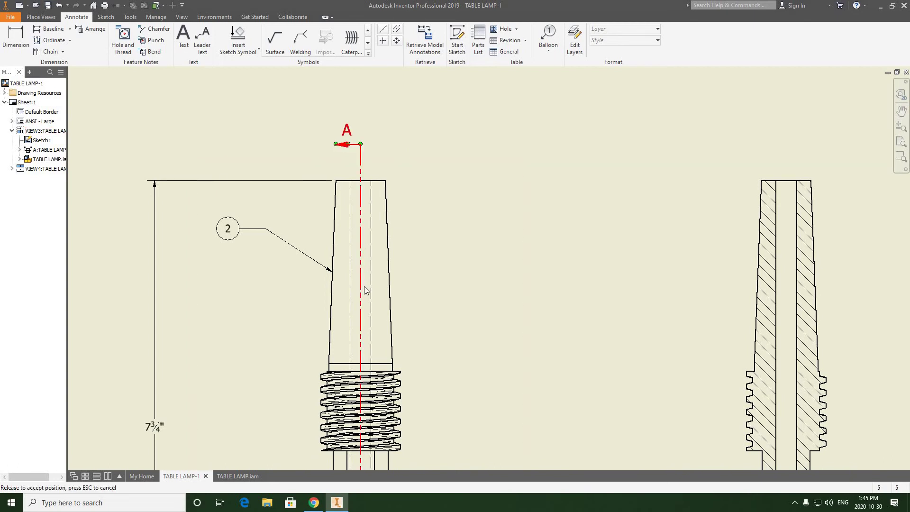
scroll(359, 214, "down", 3)
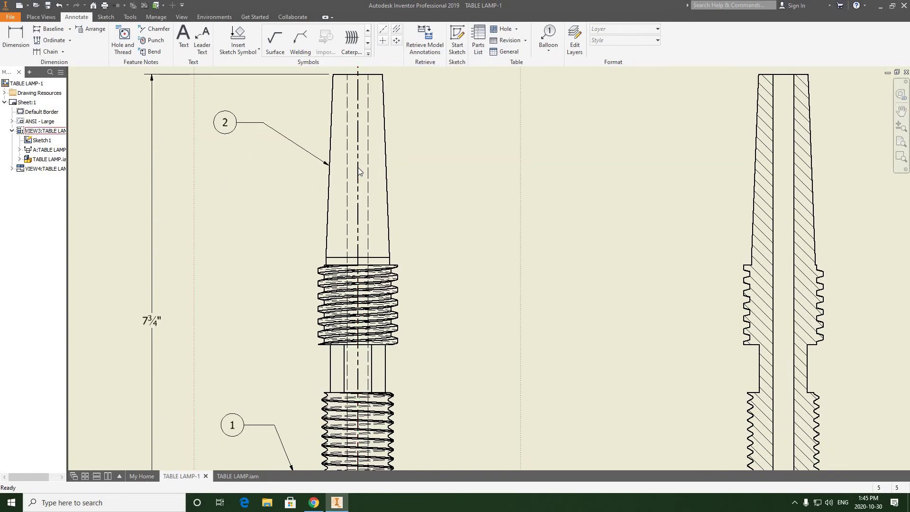
scroll(359, 173, "up", 3)
scroll(358, 173, "down", 2)
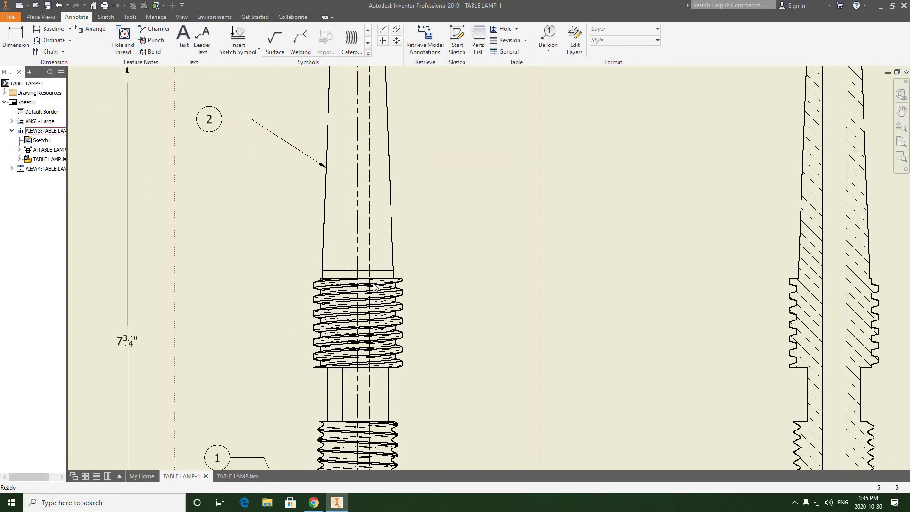
middle_click_drag(374, 288, 394, 195)
middle_click_drag(377, 341, 377, 208)
mouse_move(380, 280)
middle_mouse_down()
mouse_move(377, 223)
mouse_move(371, 251)
middle_mouse_up()
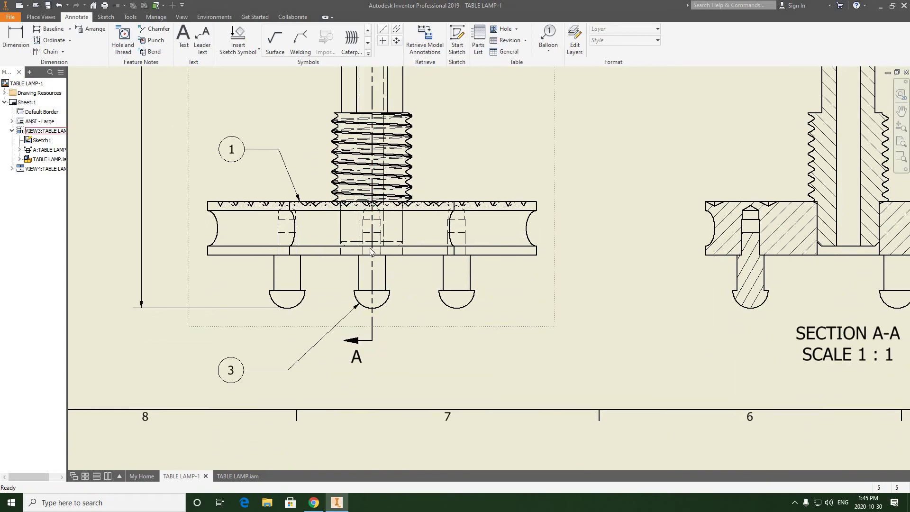
Draw a centerline through the left foot in the front view, from its rounded end to the drilled hole's tip in the base.
left_click_drag(374, 247, 332, 296)
left_click(383, 29)
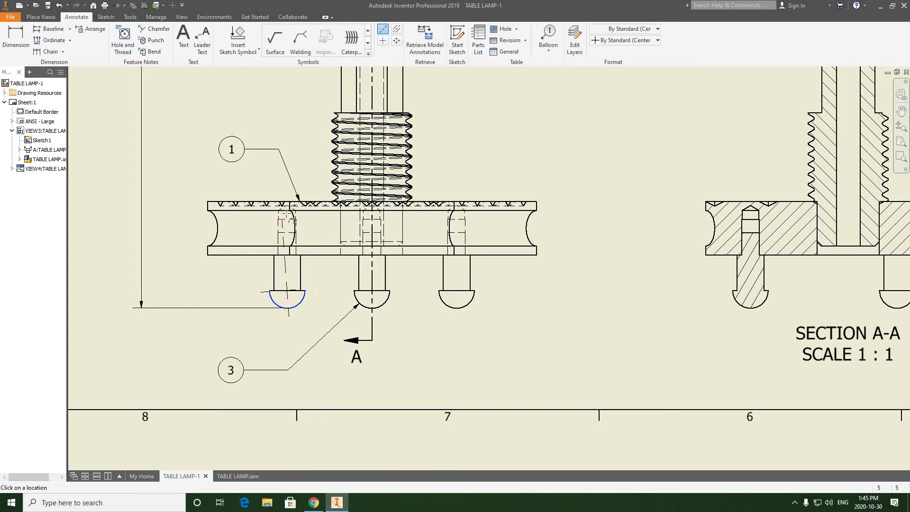
scroll(290, 216, "down", 2)
scroll(288, 214, "up", 5)
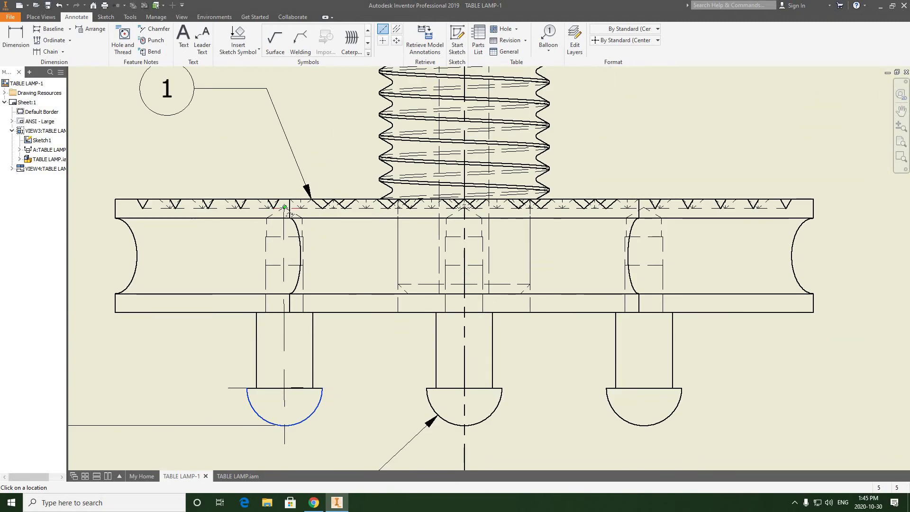
left_click(285, 208)
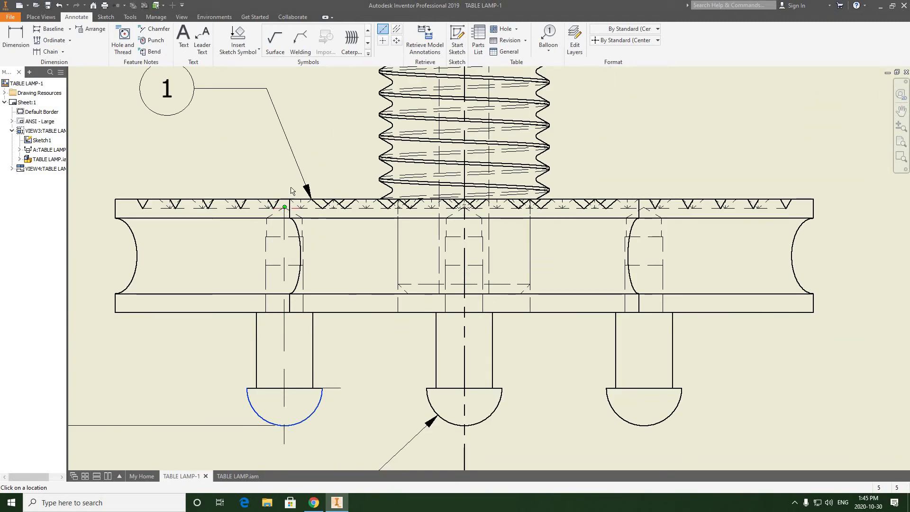
right_click(329, 165)
left_click(353, 167)
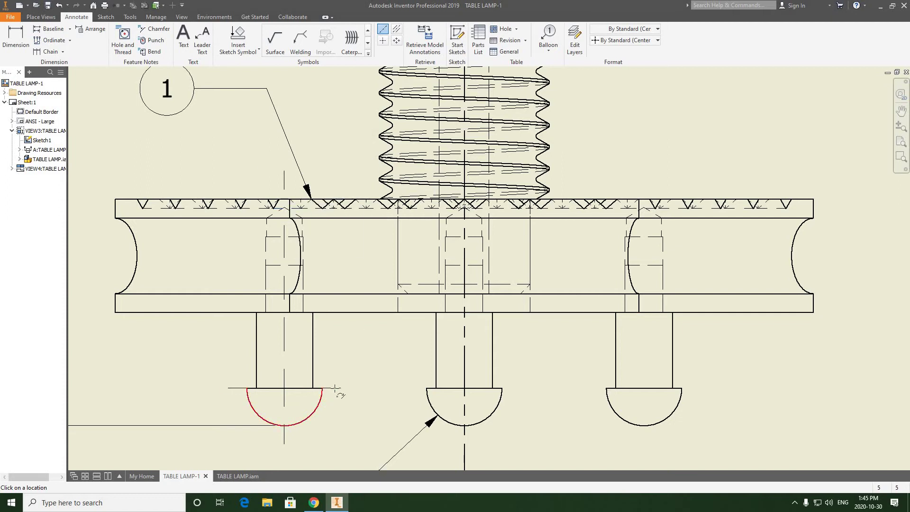
right_click(285, 388)
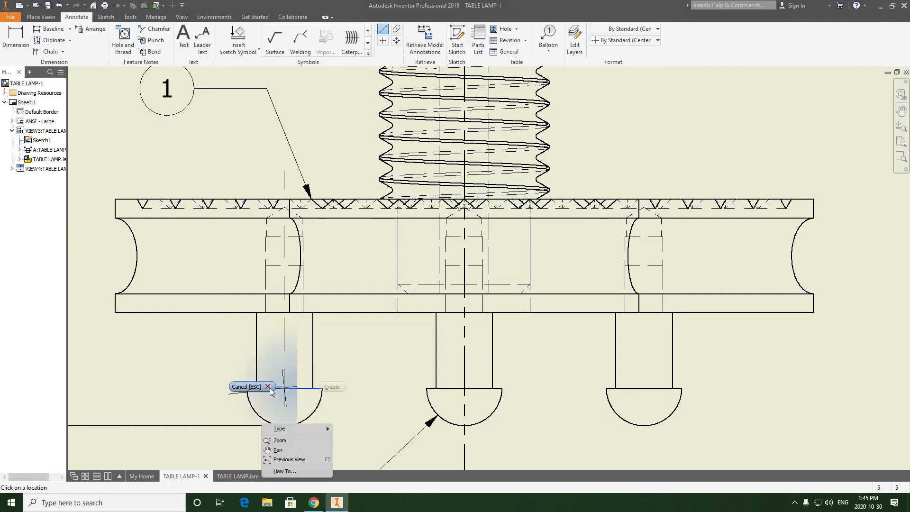
left_click(270, 388)
Shorten both ends of the left foot's horizontal center mark line until it lies within the foot's flat edge.
middle_click_drag(341, 279, 363, 170)
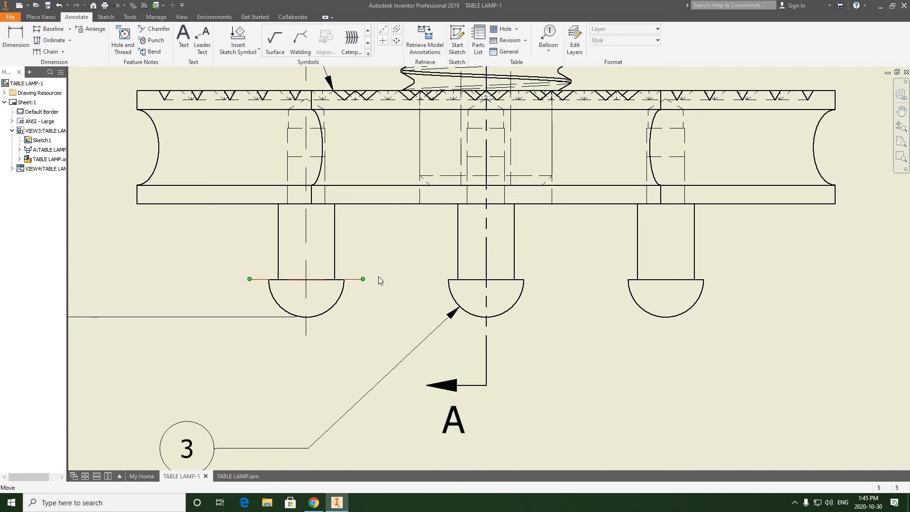
right_click(357, 280)
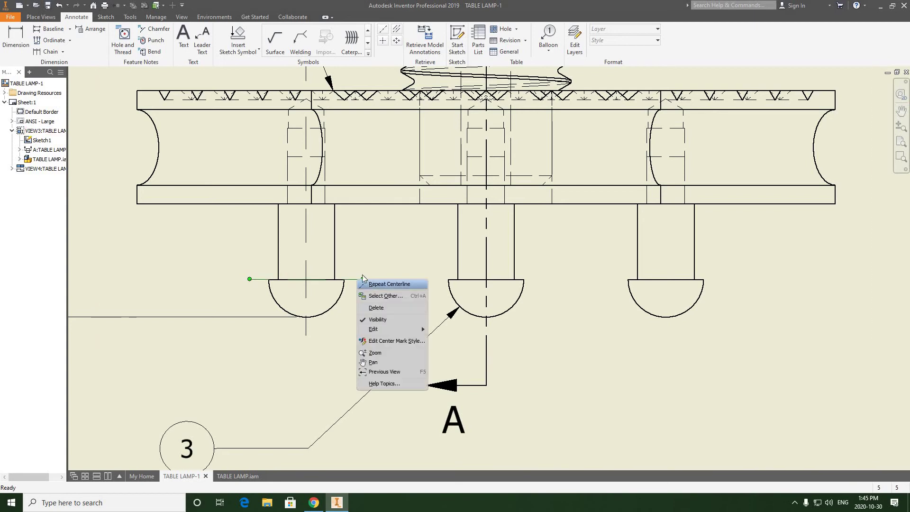
left_click(351, 275)
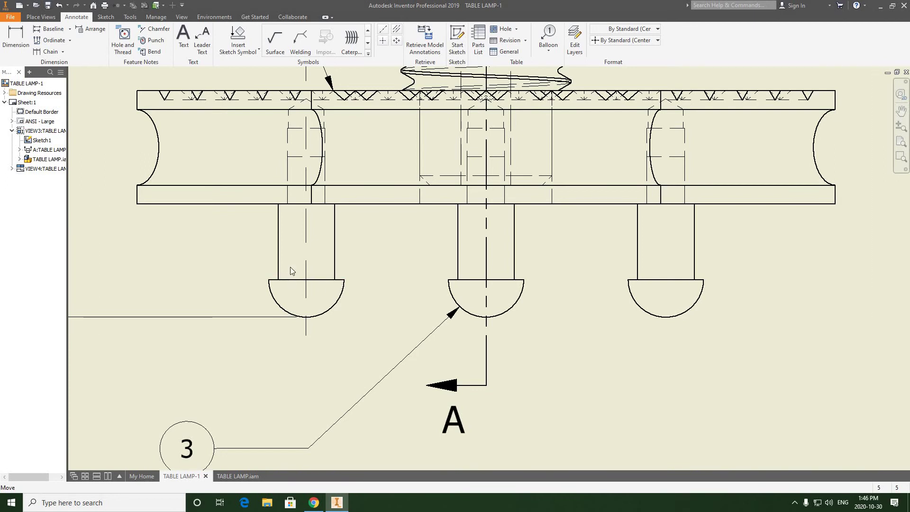
left_click(240, 255)
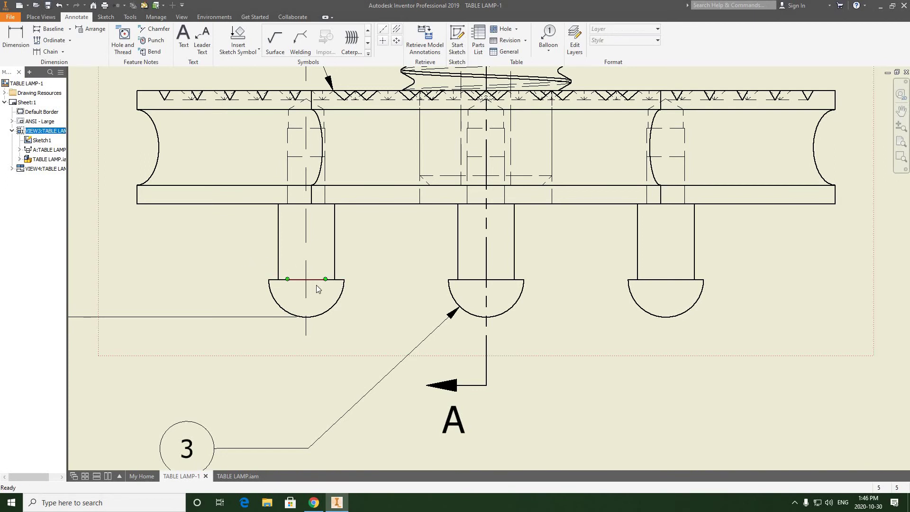
Examine the left foot's vertical centerline from its extension above the base down to the rounded end.
scroll(339, 309, "down", 3)
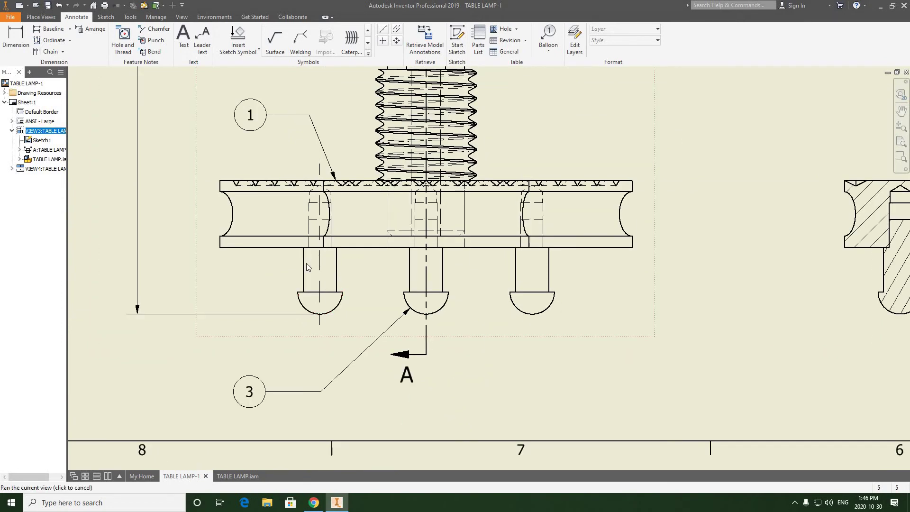
scroll(317, 306, "up", 3)
left_click(325, 304)
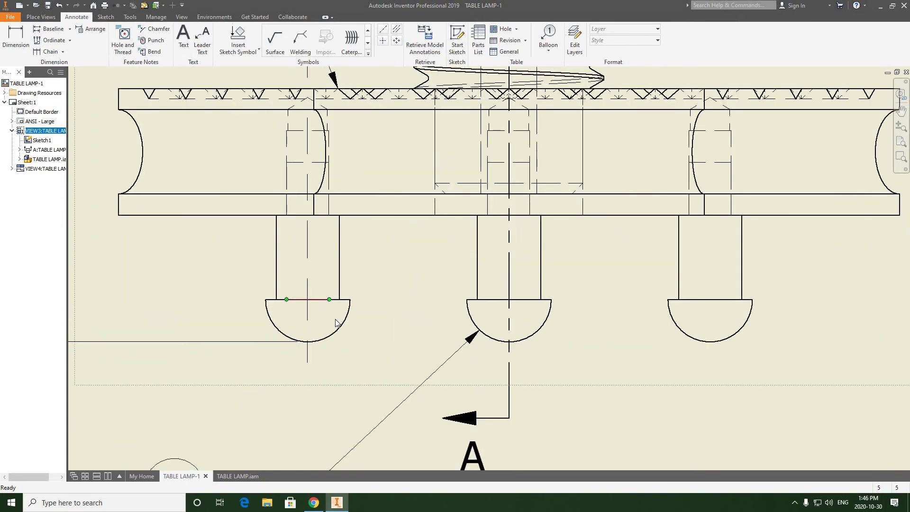
scroll(327, 313, "up", 3)
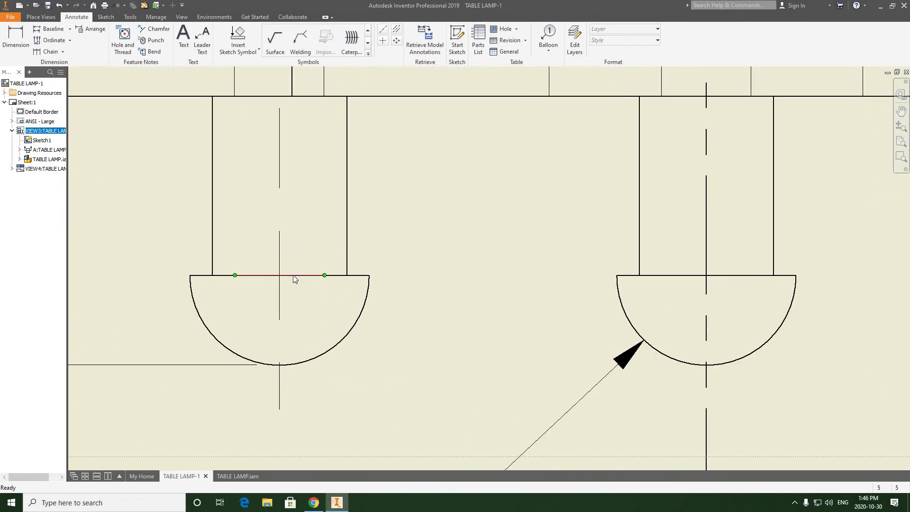
scroll(300, 280, "down", 3)
key("F2")
left_click_drag(282, 130, 240, 153)
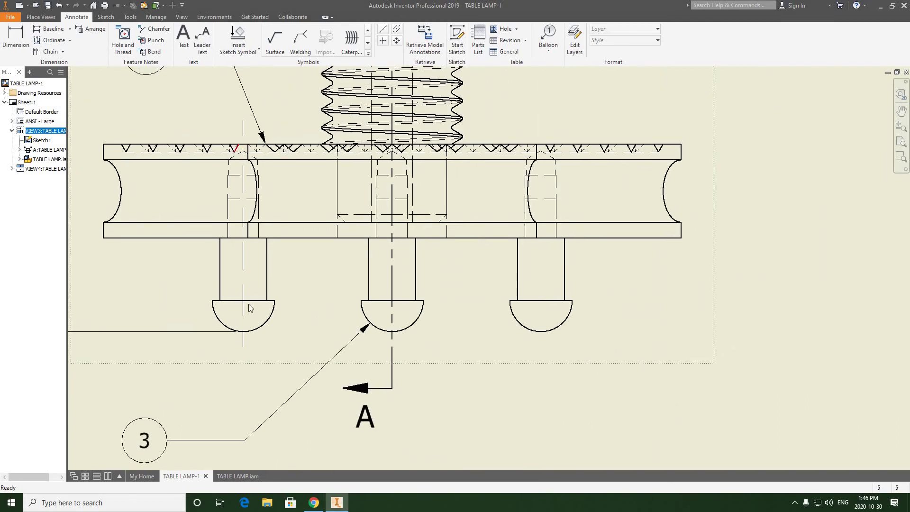
left_click(243, 303)
left_click(244, 152)
left_click(245, 152)
left_click(248, 138)
Add a centerline bisector between the right foot's straight sides and extend it past the rounded end and above the base.
middle_click_drag(275, 178, 202, 183)
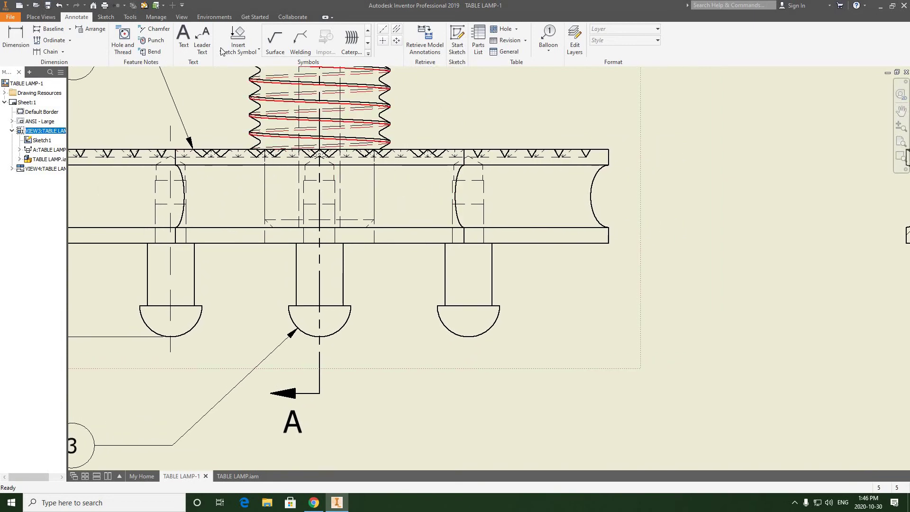
left_click(397, 31)
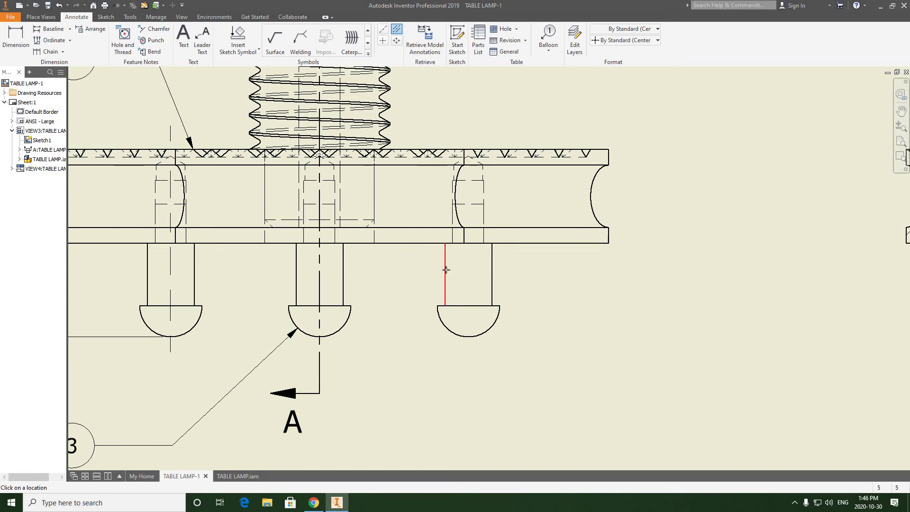
left_click(492, 269)
right_click(507, 309)
left_click(484, 312)
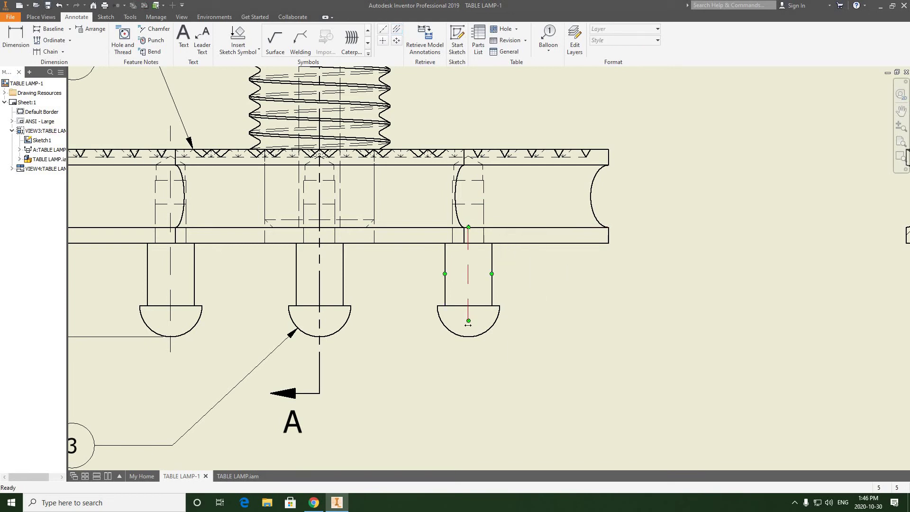
left_click_drag(468, 321, 471, 363)
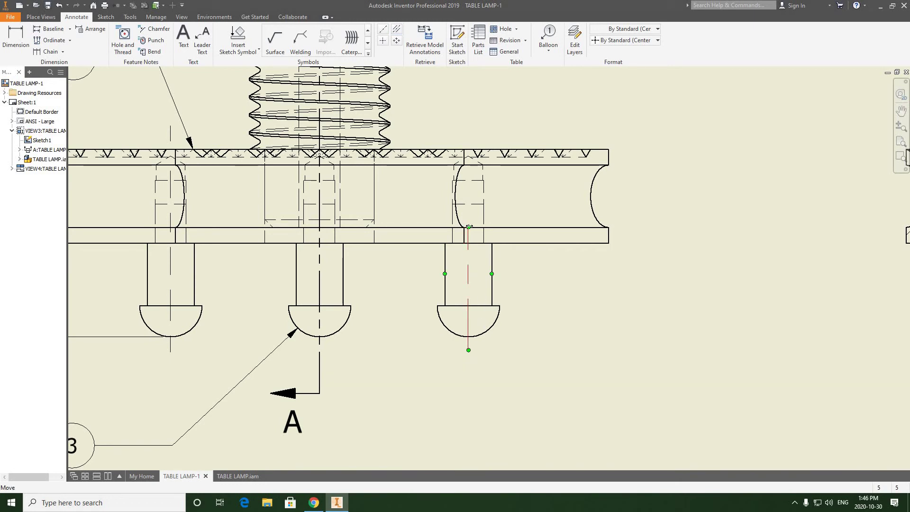
left_click_drag(468, 227, 471, 130)
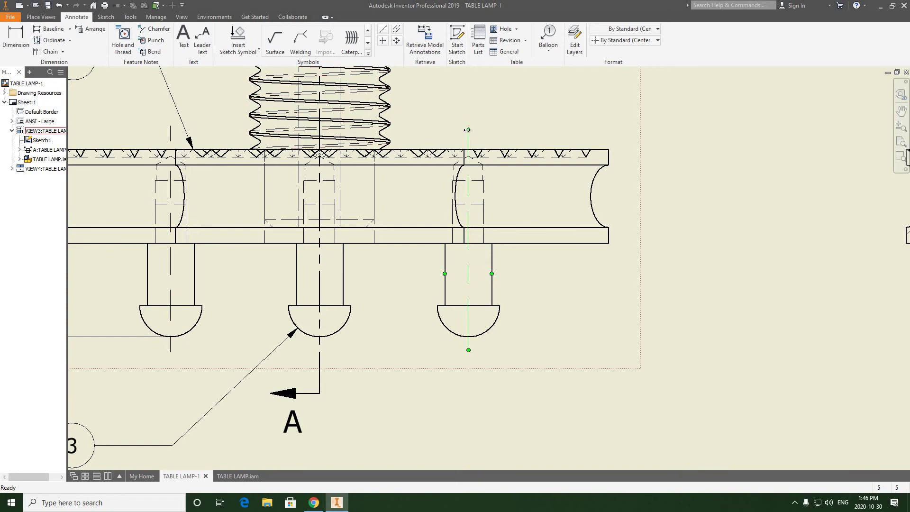
left_click(493, 124)
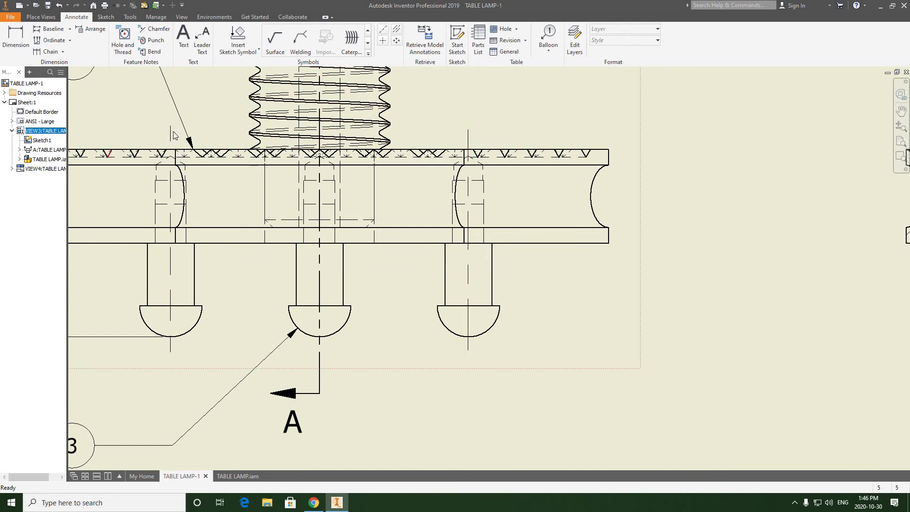
Delete the bisector centerline from the right foot.
right_click(494, 104)
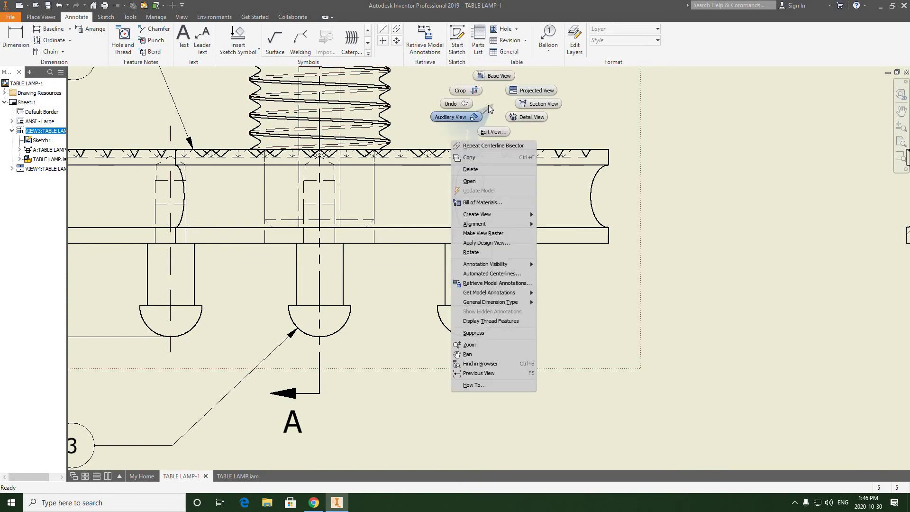
left_click(468, 133)
left_click(468, 134)
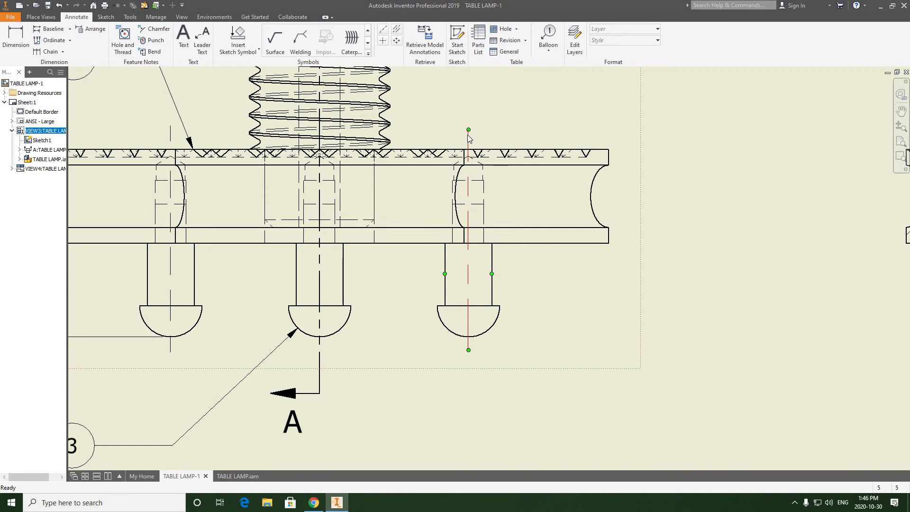
right_click(467, 135)
left_click(422, 112)
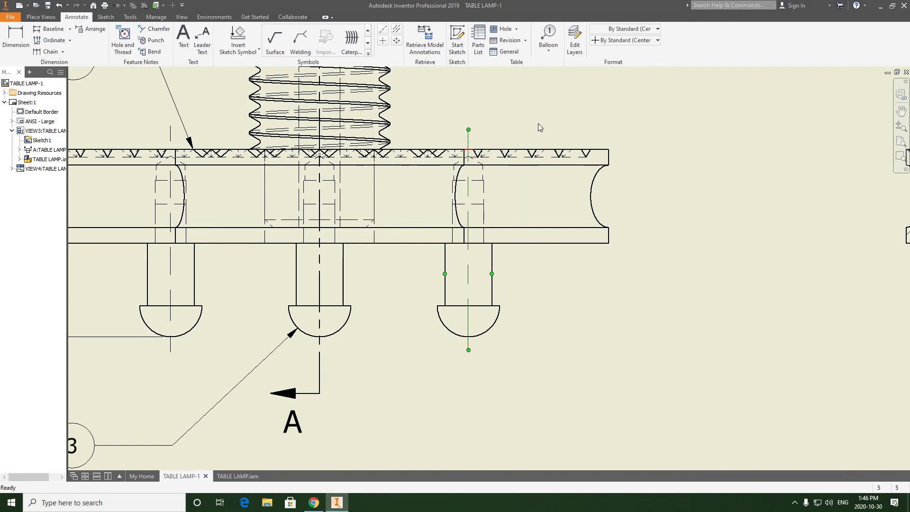
key("Delete")
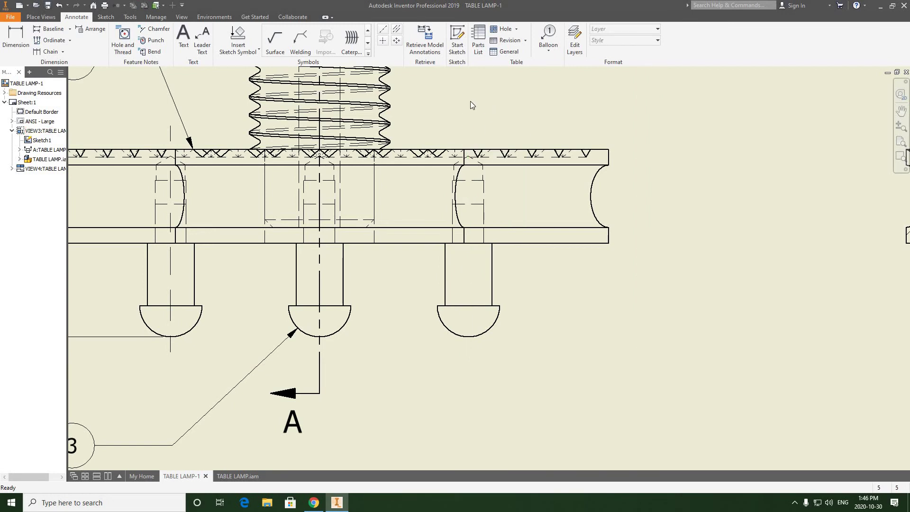
Draw a centerline through the right foot in the front view, from the drilled hole's tip to the bottom of its rounded end.
left_click(383, 29)
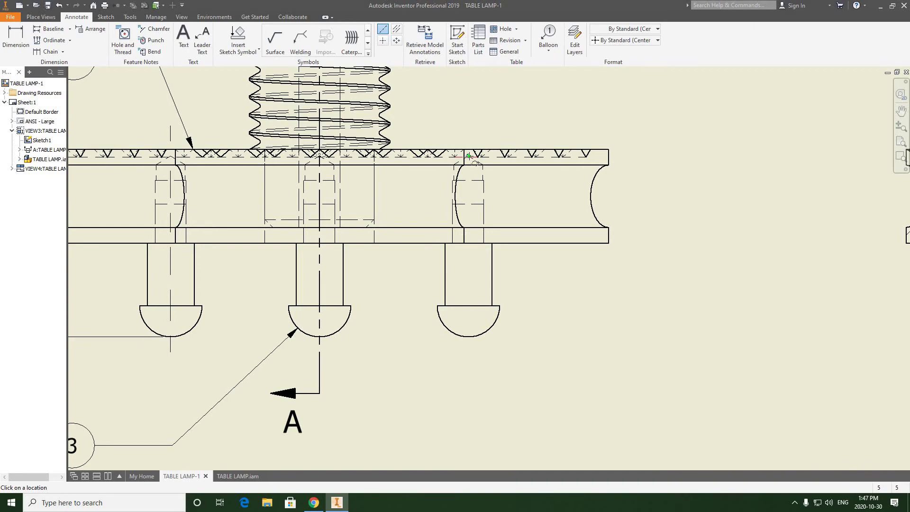
scroll(469, 157, "down", 2)
scroll(468, 158, "up", 5)
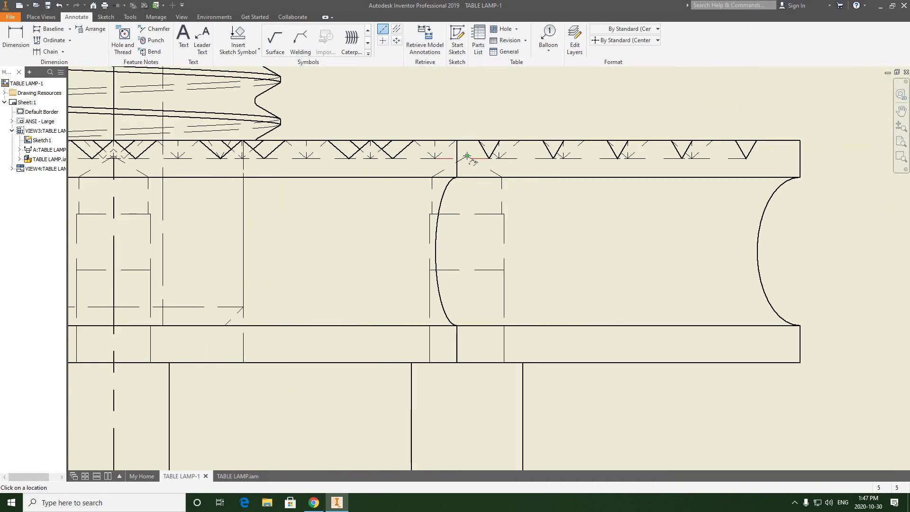
left_click(467, 155)
middle_click_drag(469, 309, 457, 188)
middle_click_drag(451, 428, 458, 258)
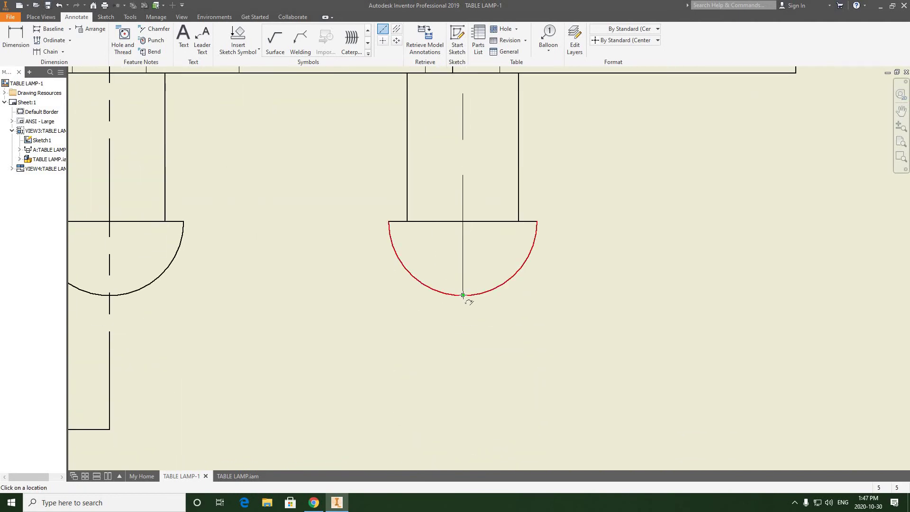
left_click(463, 295)
right_click(596, 200)
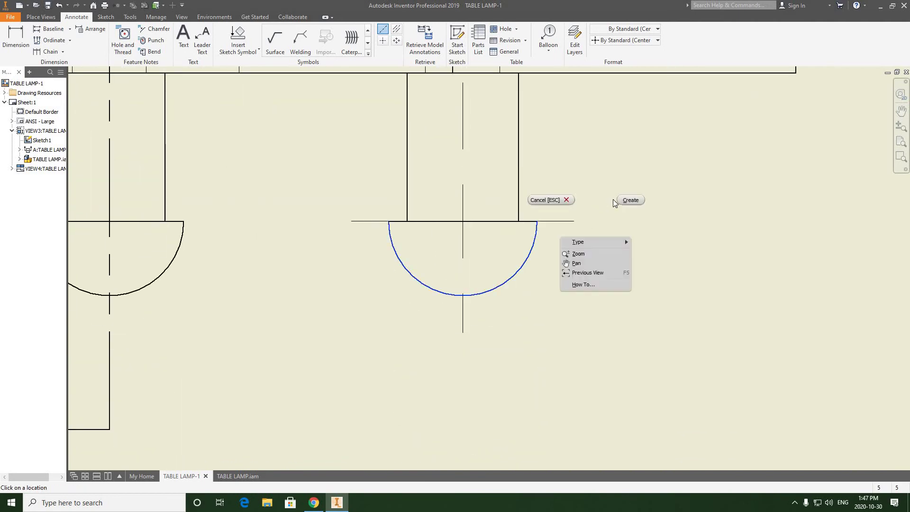
left_click(628, 200)
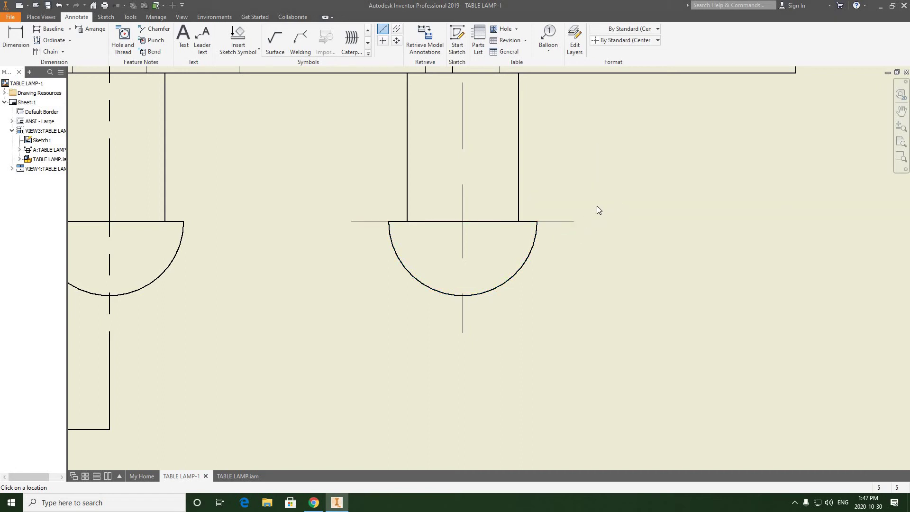
right_click(609, 205)
key("Escape")
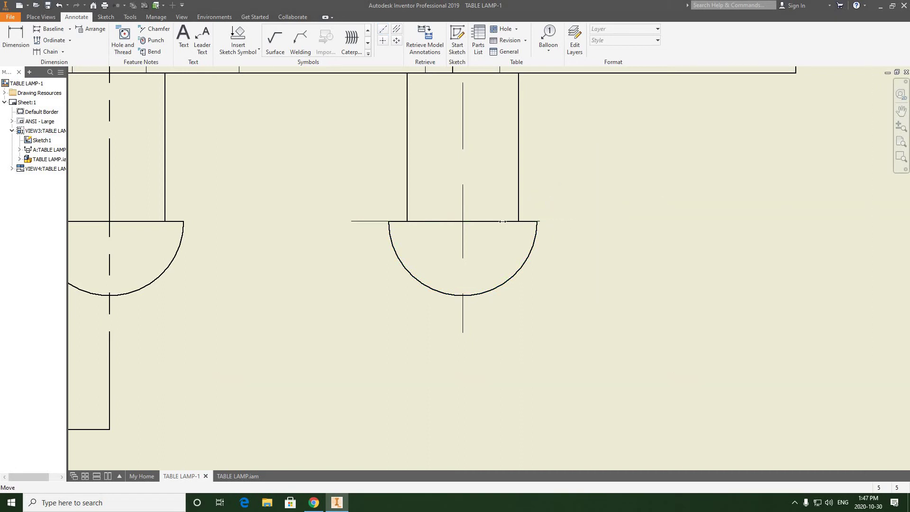
Shorten the right foot's horizontal center mark line at both ends so it stays within the foot's flat edge.
left_click(362, 221)
left_click_drag(352, 222, 439, 221)
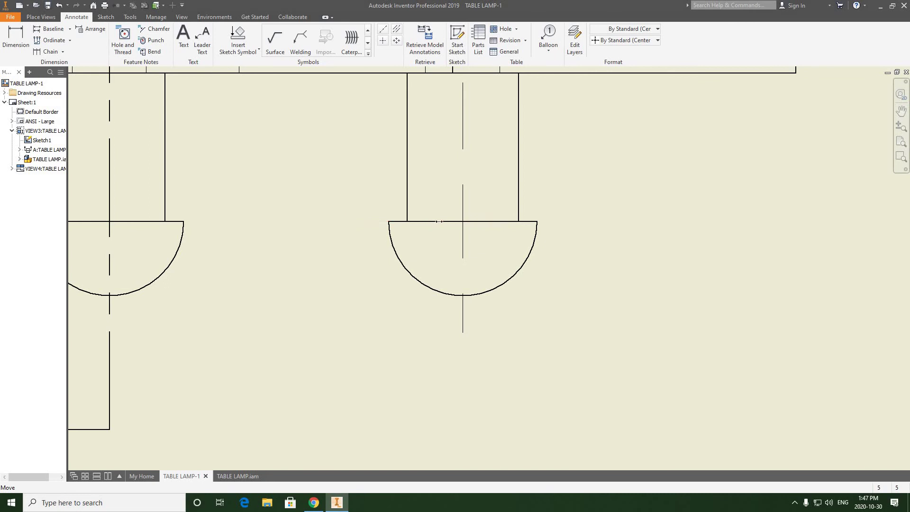
Examine the foot centerlines in the front view and the base area of section A-A for missing centerlines.
scroll(473, 233, "up", 5)
scroll(581, 251, "up", 5)
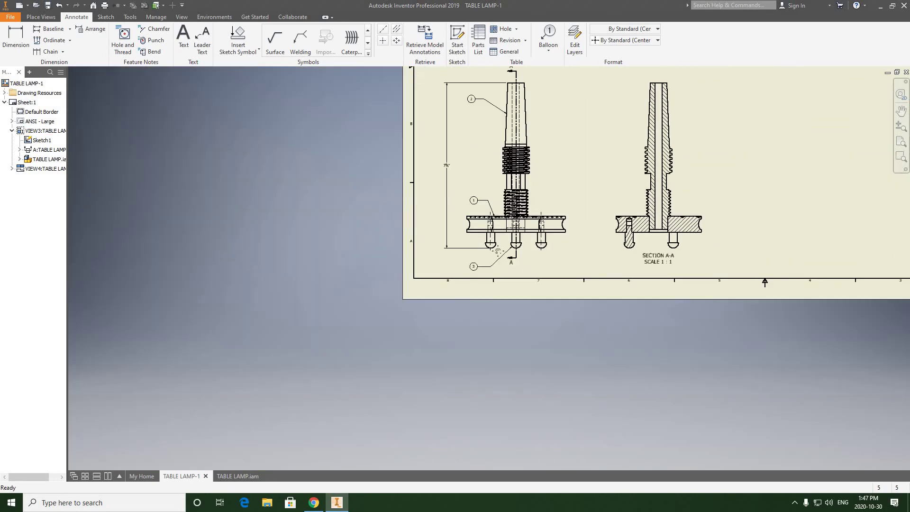
middle_click_drag(518, 238, 360, 264)
scroll(362, 267, "down", 3)
scroll(398, 242, "down", 2)
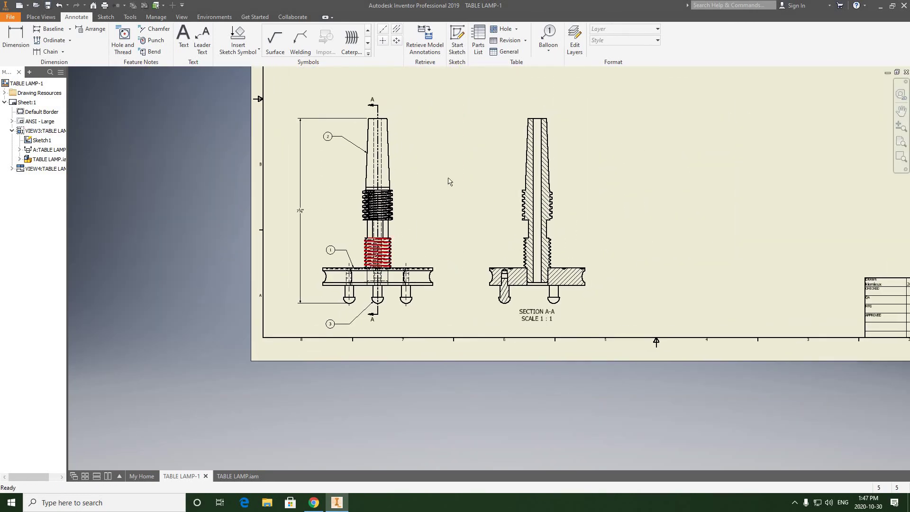
scroll(357, 285, "down", 2)
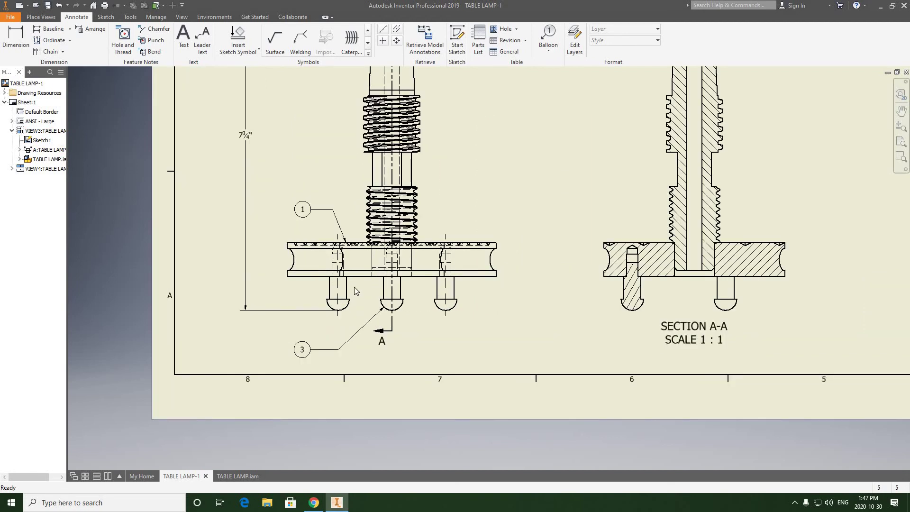
scroll(390, 232, "up", 4)
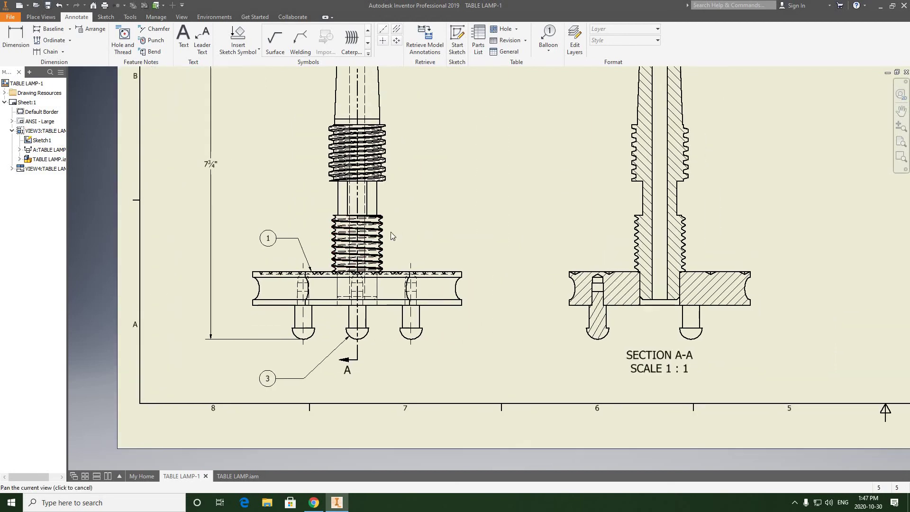
scroll(451, 257, "up", 2)
scroll(485, 303, "down", 4)
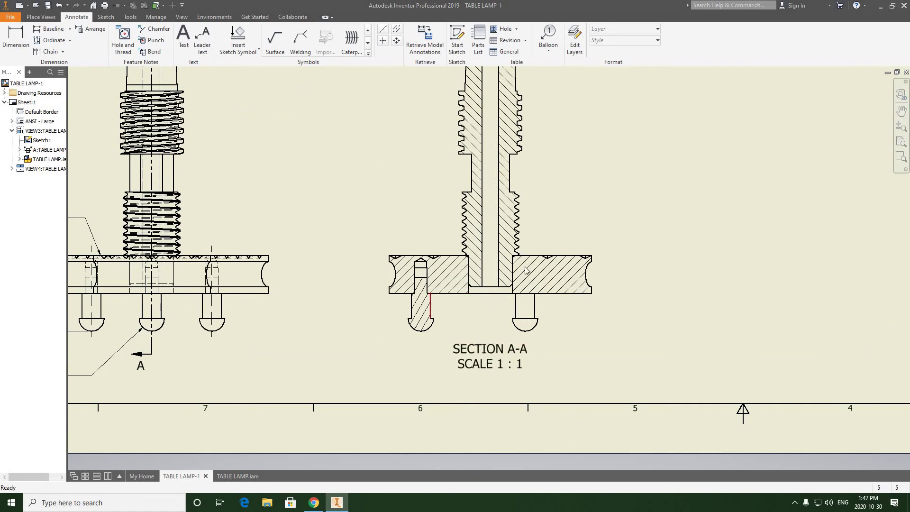
mouse_move(491, 177)
middle_mouse_down()
mouse_move(450, 273)
mouse_move(438, 218)
middle_mouse_up()
middle_click_drag(483, 367, 483, 309)
scroll(477, 312, "down", 3)
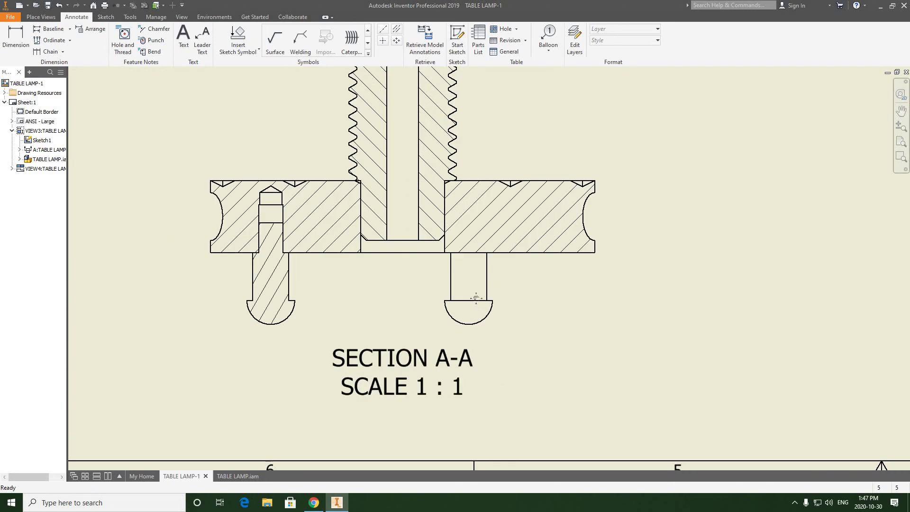
middle_click_drag(487, 241, 507, 196)
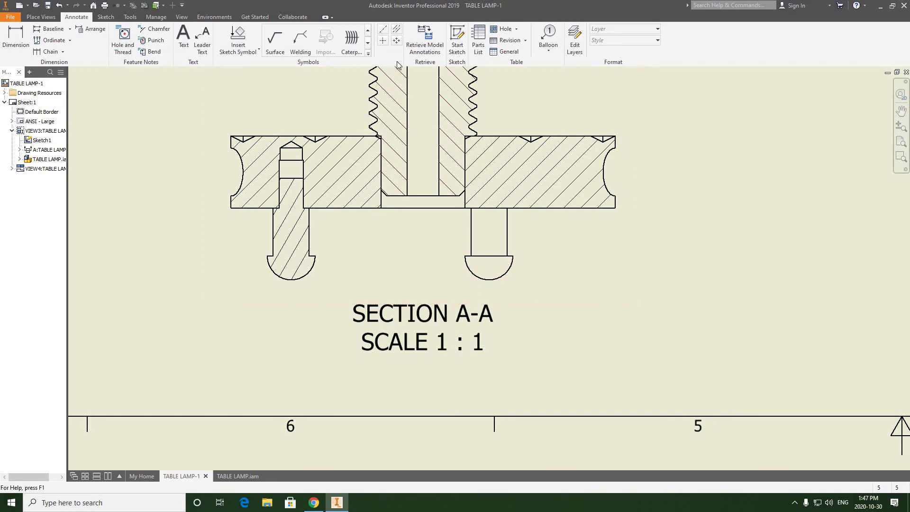
left_click(383, 29)
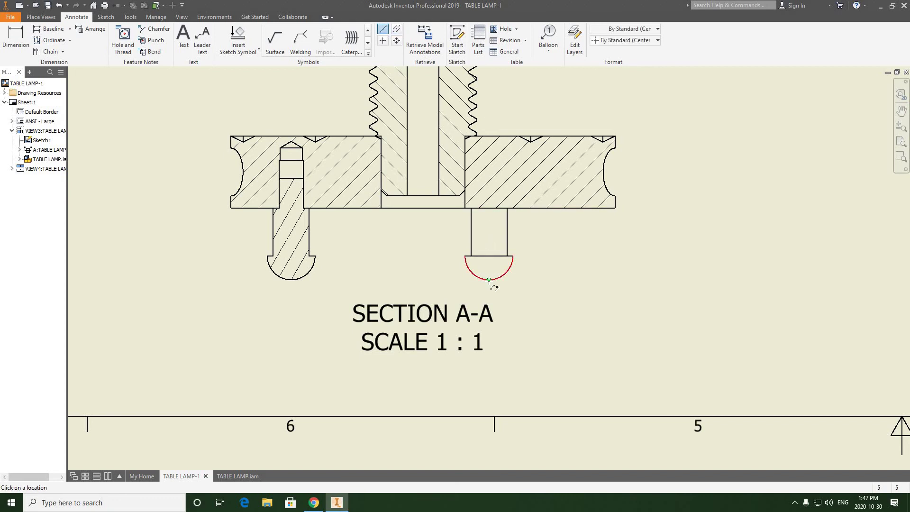
left_click(495, 232)
left_click(488, 208)
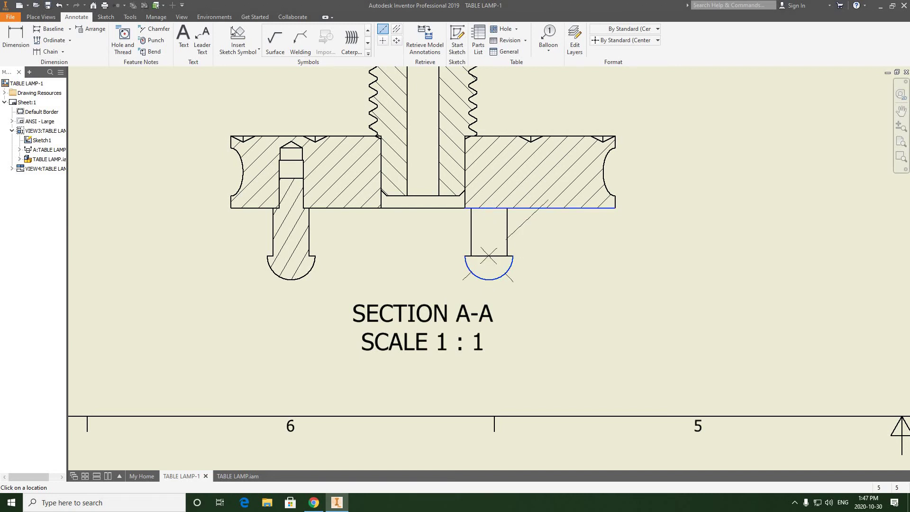
left_click(59, 6)
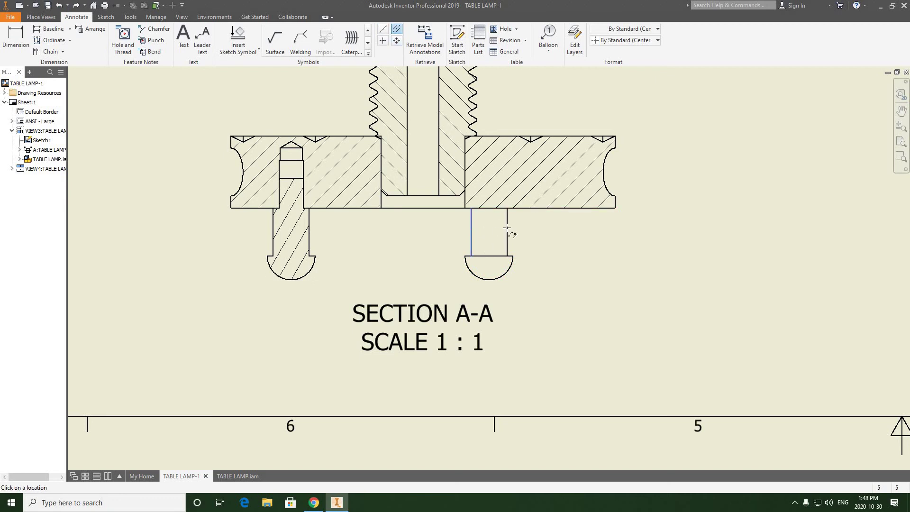
Add a bisector centerline between the right foot's side edges in section A-A and extend its lower end past the rounded end.
right_click(525, 265)
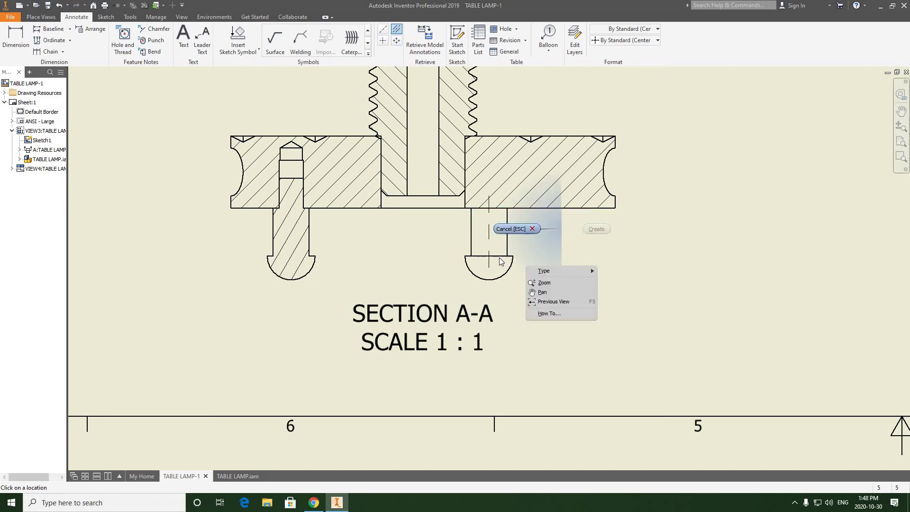
left_click(533, 271)
scroll(486, 269, "up", 3)
left_click(485, 270)
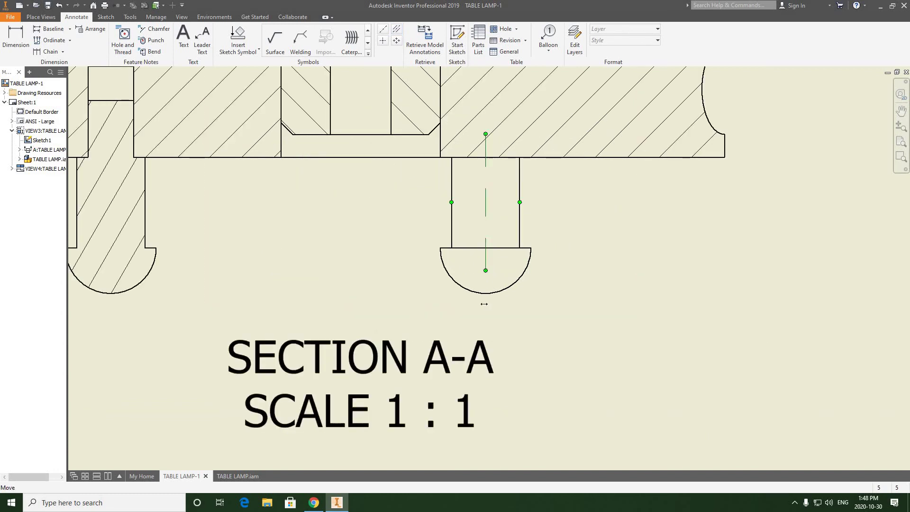
left_click_drag(484, 303, 486, 309)
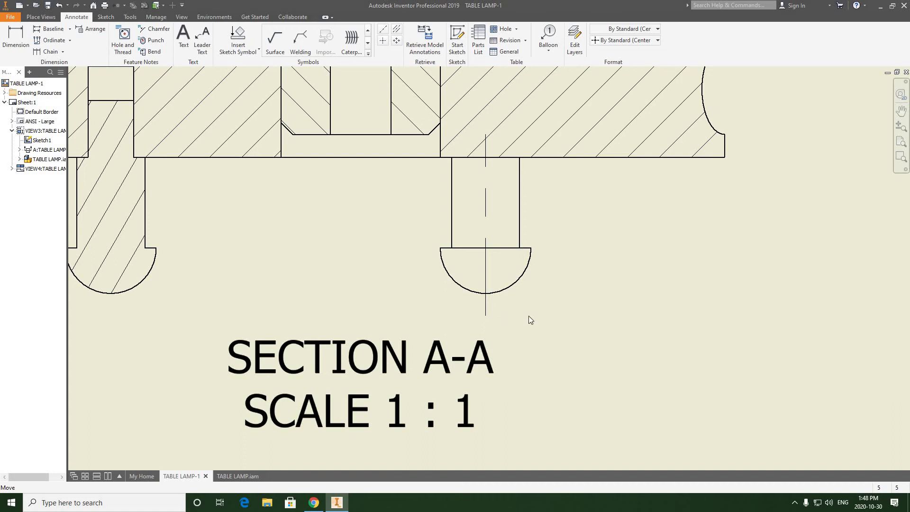
left_click_drag(528, 316, 529, 316)
Examine the foot centerlines in section A-A and the overall front and section views for missing annotations.
scroll(525, 225, "down", 3)
scroll(516, 229, "up", 4)
middle_click_drag(512, 244, 519, 227)
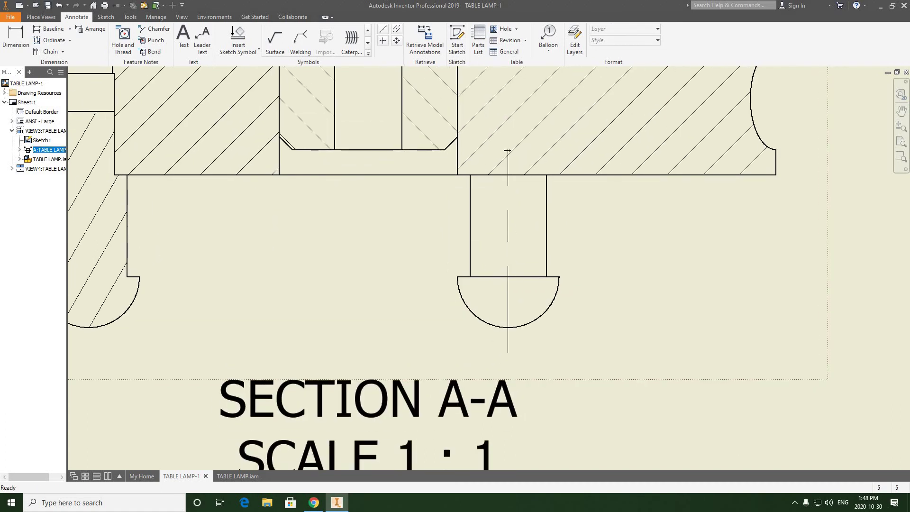
scroll(509, 172, "down", 3)
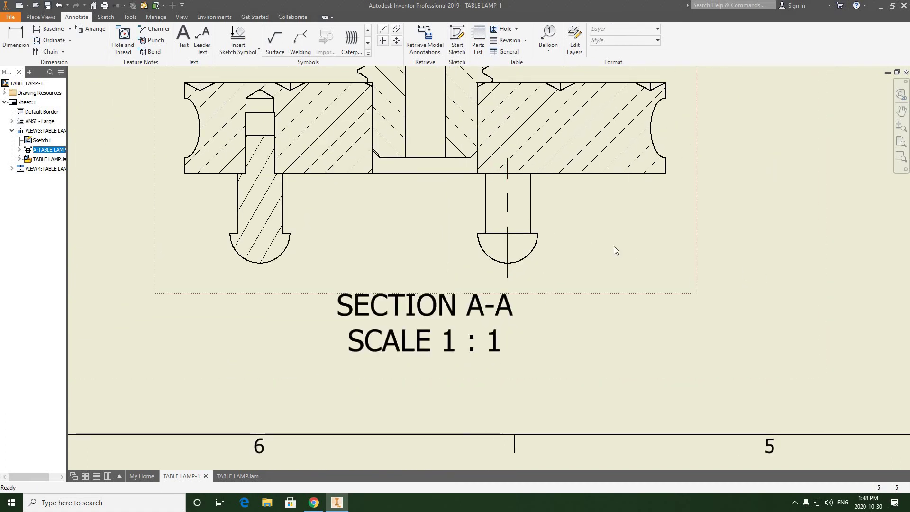
scroll(616, 250, "down", 3)
scroll(599, 244, "up", 2)
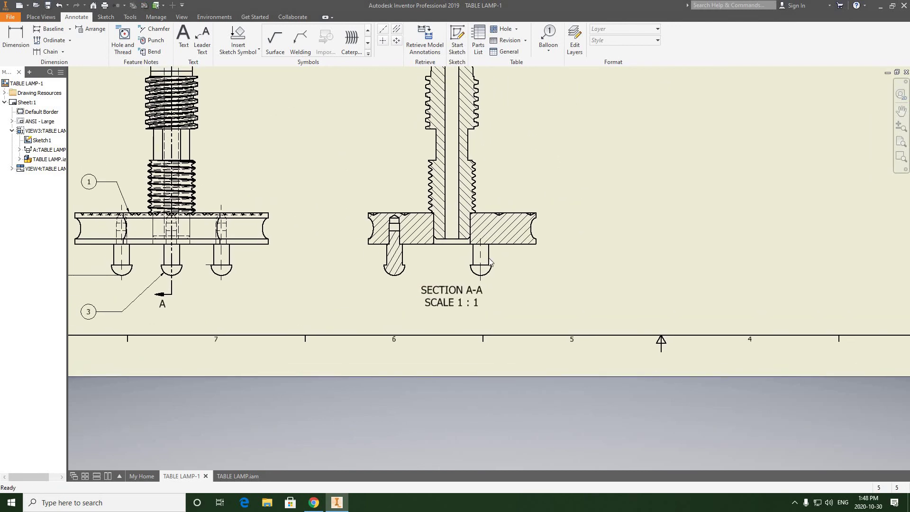
scroll(487, 261, "up", 5)
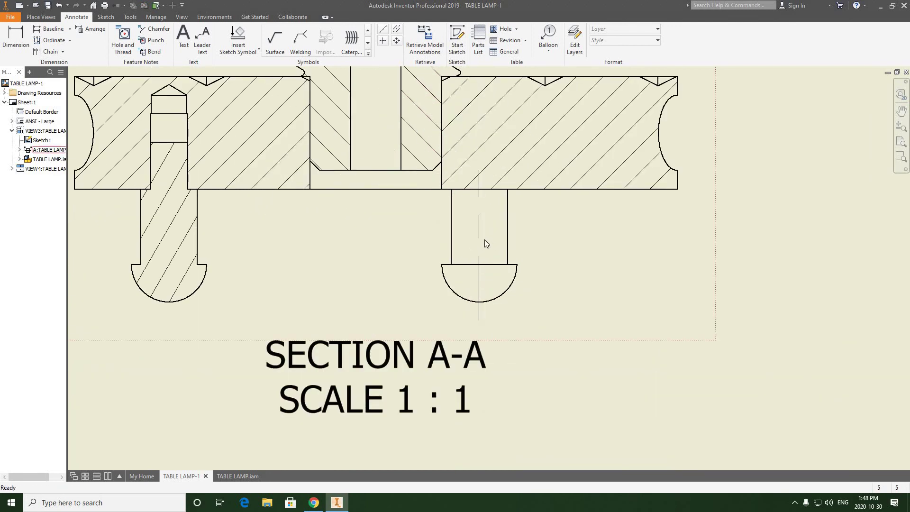
scroll(485, 240, "down", 3)
mouse_move(406, 180)
middle_mouse_down()
mouse_move(439, 220)
mouse_move(435, 285)
middle_mouse_up()
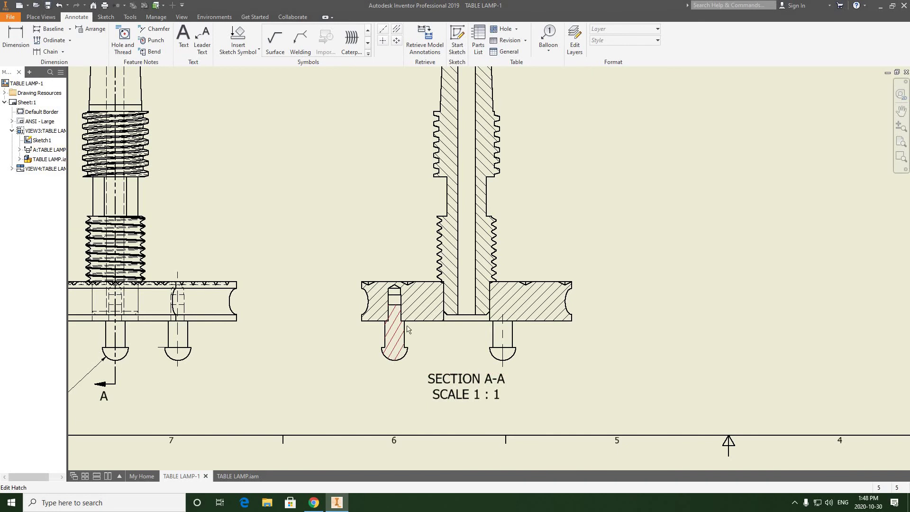
scroll(407, 329, "down", 3)
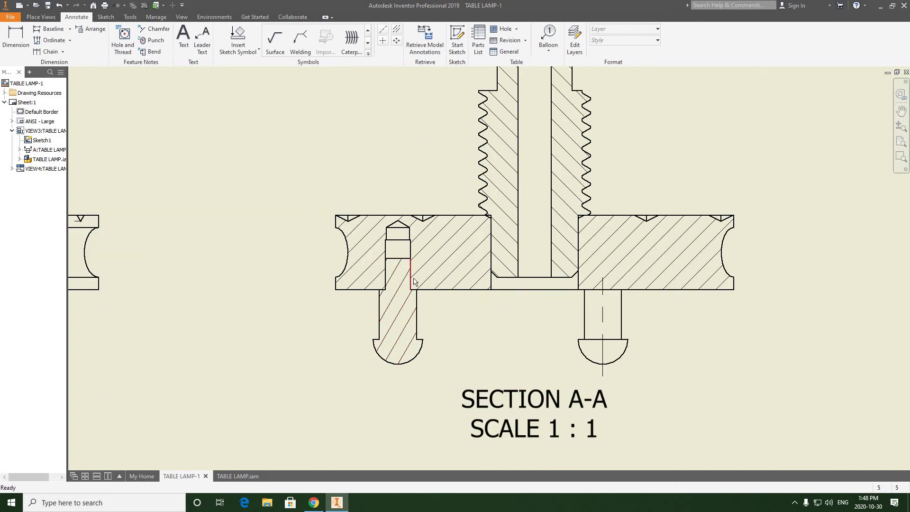
scroll(414, 282, "up", 2)
scroll(436, 372, "up", 3)
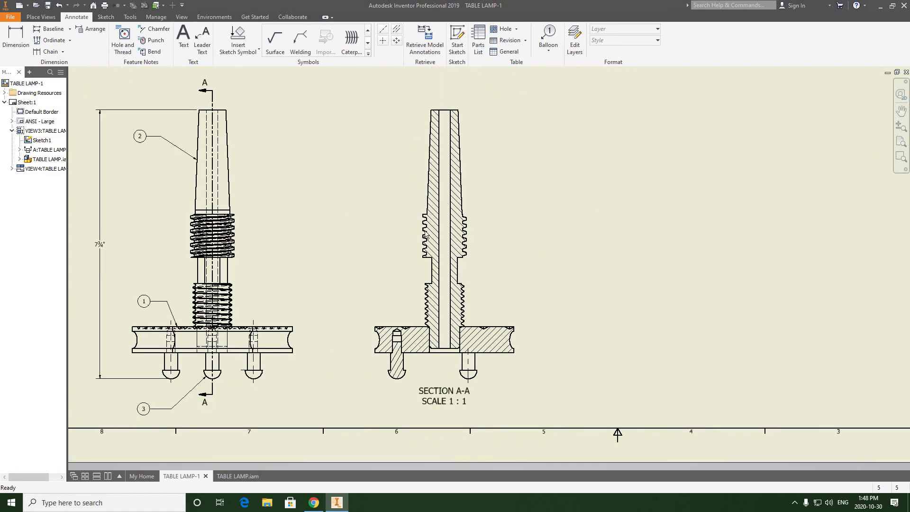
scroll(428, 253, "down", 1)
scroll(527, 242, "up", 5)
Create a parts list from the front view with the structured BOM view and place it in the border's upper-right corner above the isometric view.
middle_click_drag(618, 143, 543, 261)
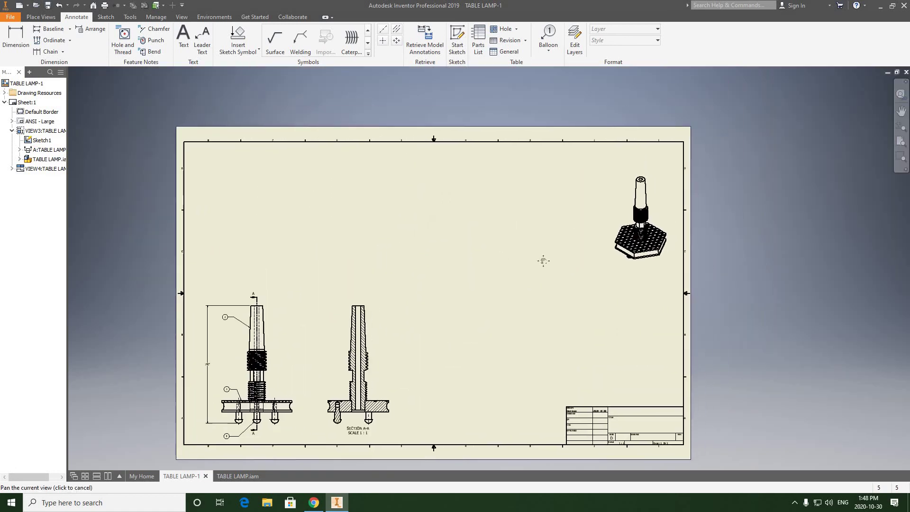
middle_click_drag(603, 222, 501, 222)
scroll(536, 154, "down", 3)
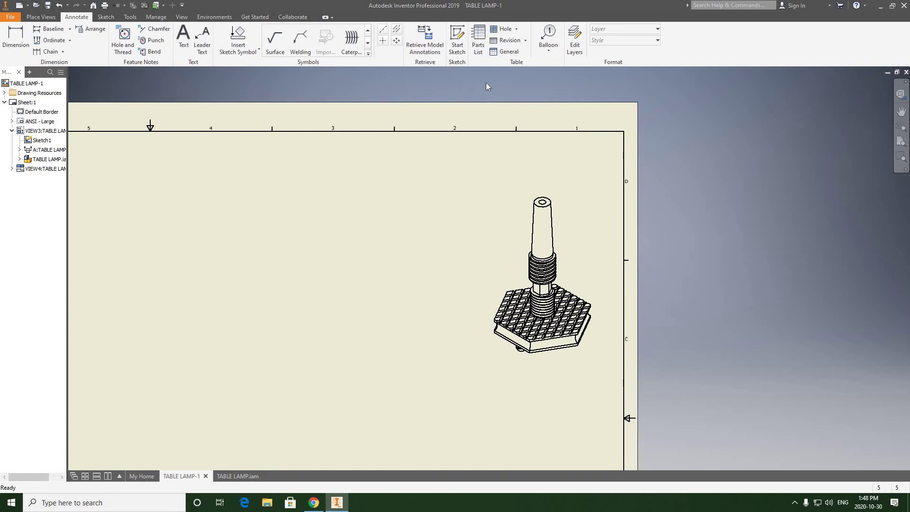
left_click(478, 42)
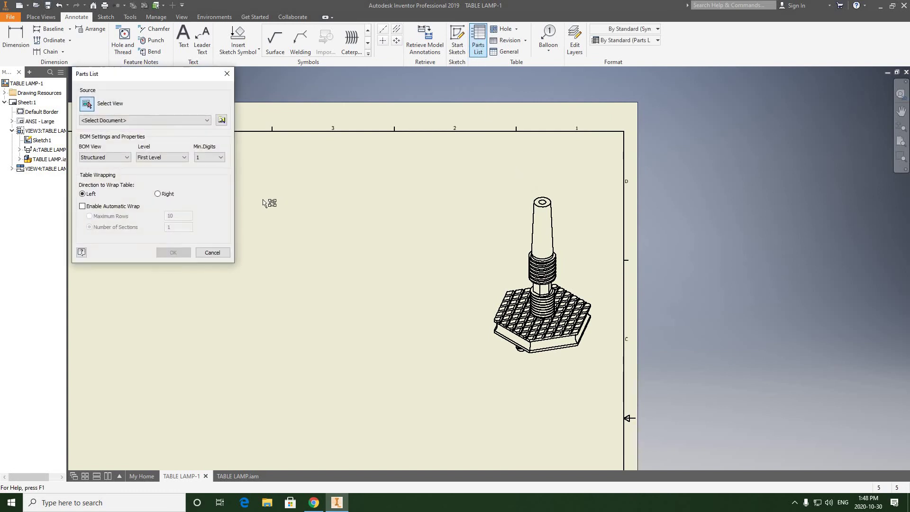
scroll(358, 247, "up", 3)
middle_click_drag(411, 218, 660, 100)
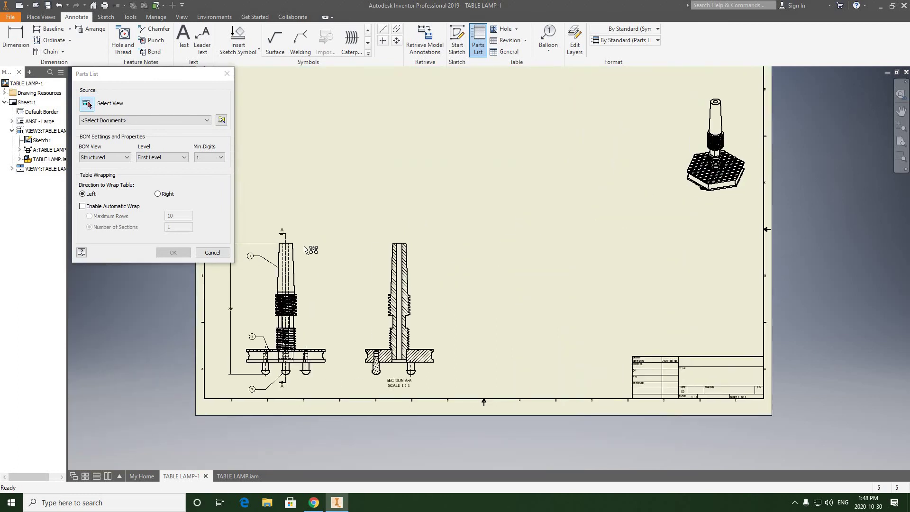
left_click(306, 248)
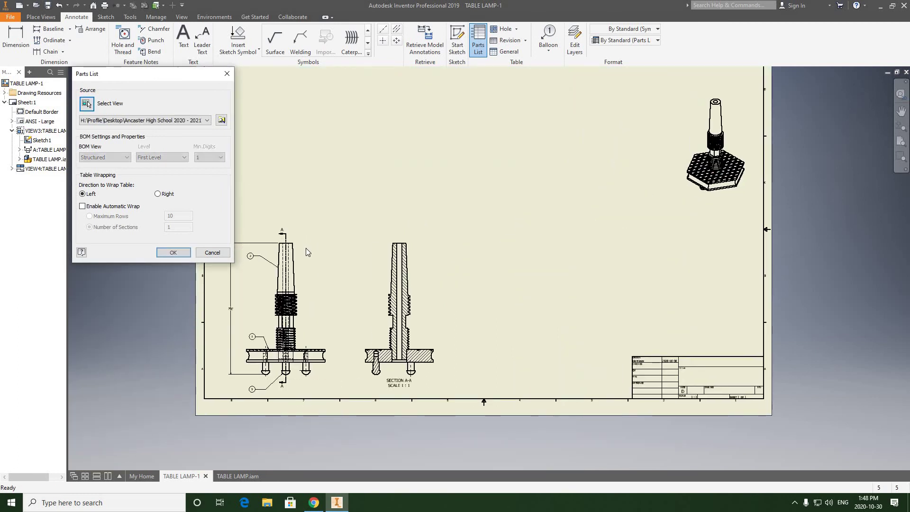
left_click(173, 253)
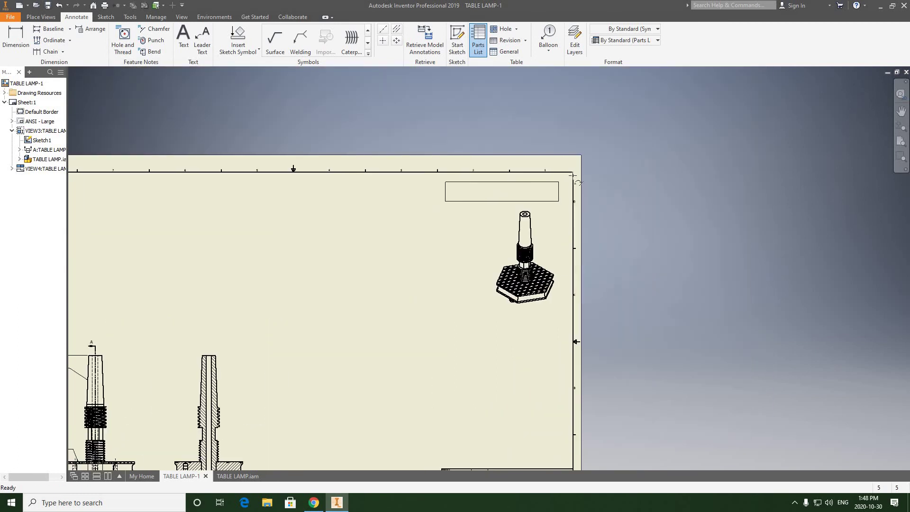
left_click(574, 174)
scroll(540, 200, "down", 5)
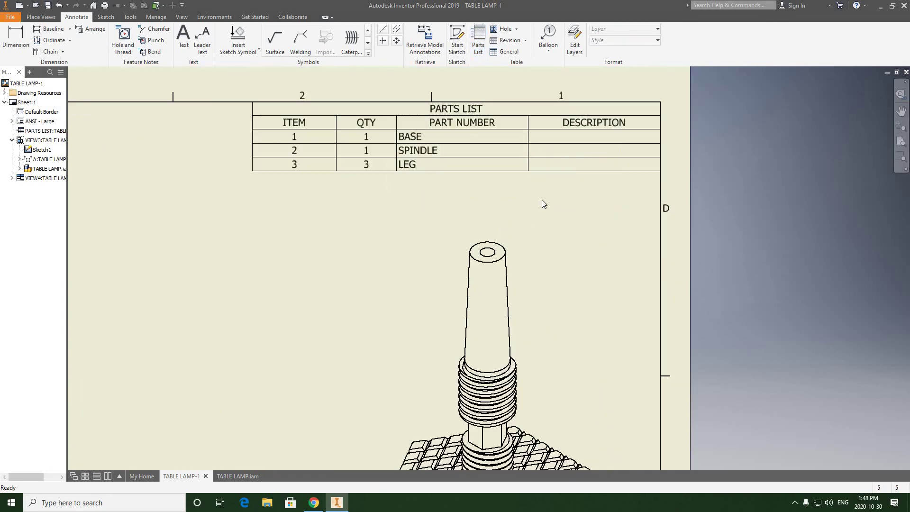
Check the parts list's item numbers, quantities and part names against the balloons in the front view.
middle_click_drag(542, 200, 529, 224)
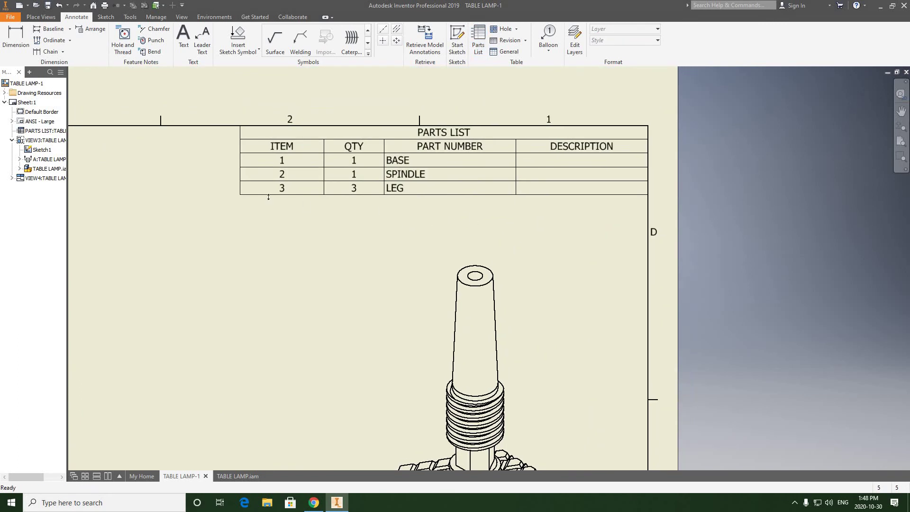
left_click(285, 161)
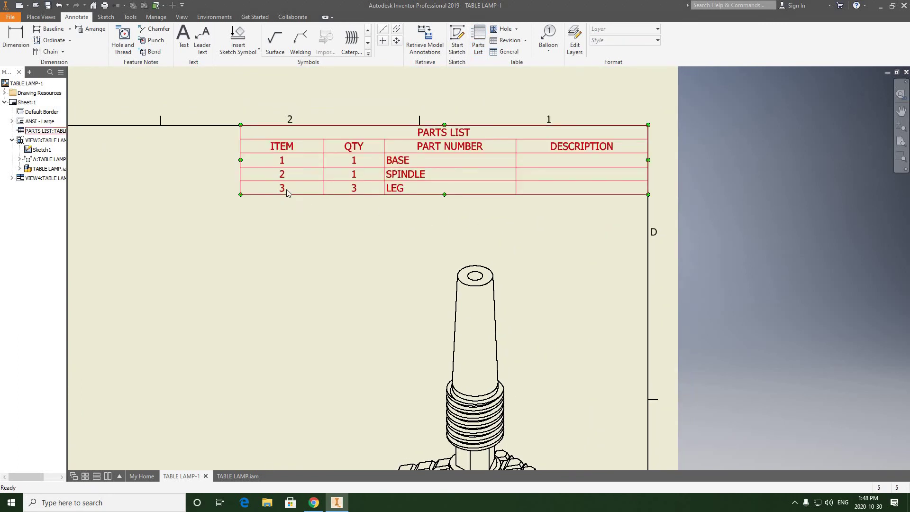
left_click(426, 202)
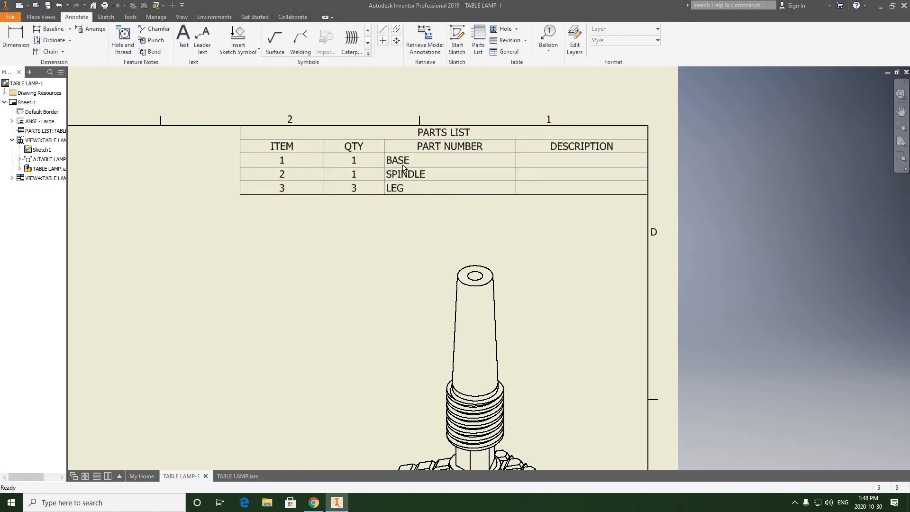
left_click(402, 170)
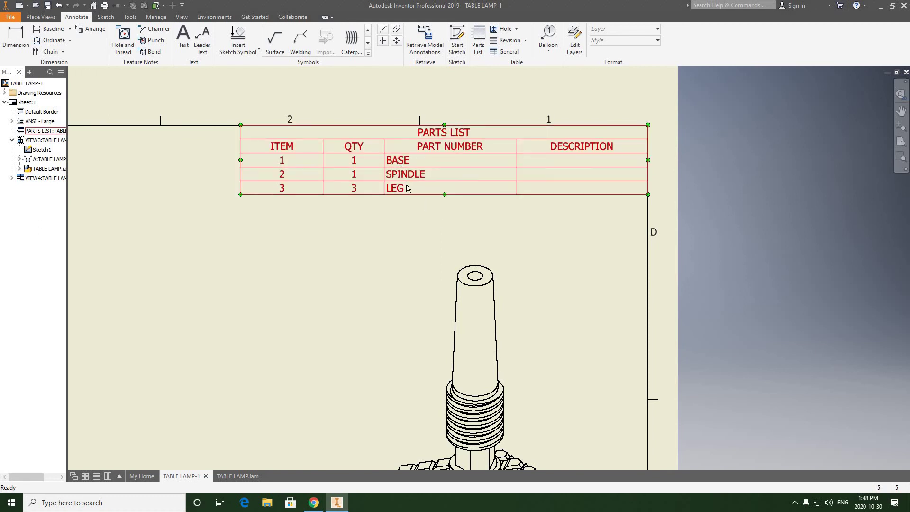
scroll(407, 188, "up", 5)
scroll(478, 253, "down", 4)
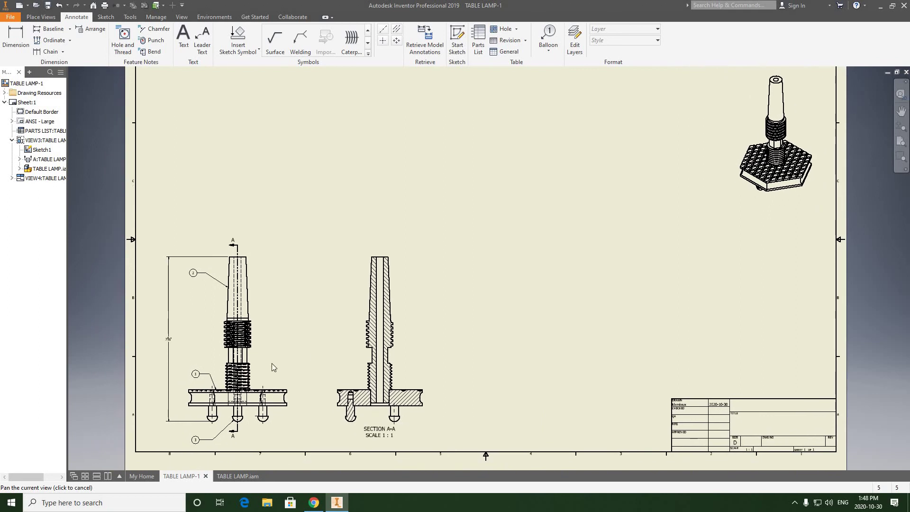
scroll(214, 289, "down", 3)
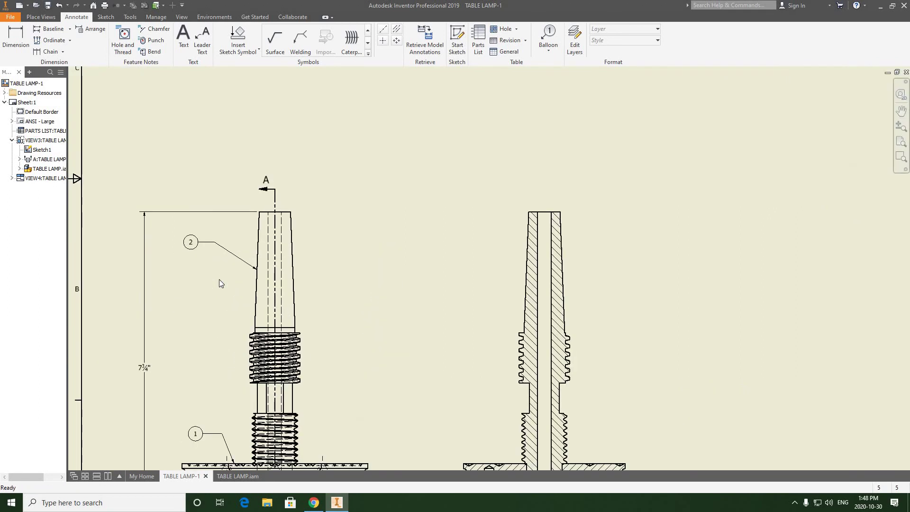
scroll(219, 279, "up", 5)
middle_click_drag(462, 211, 391, 266)
left_click(522, 180)
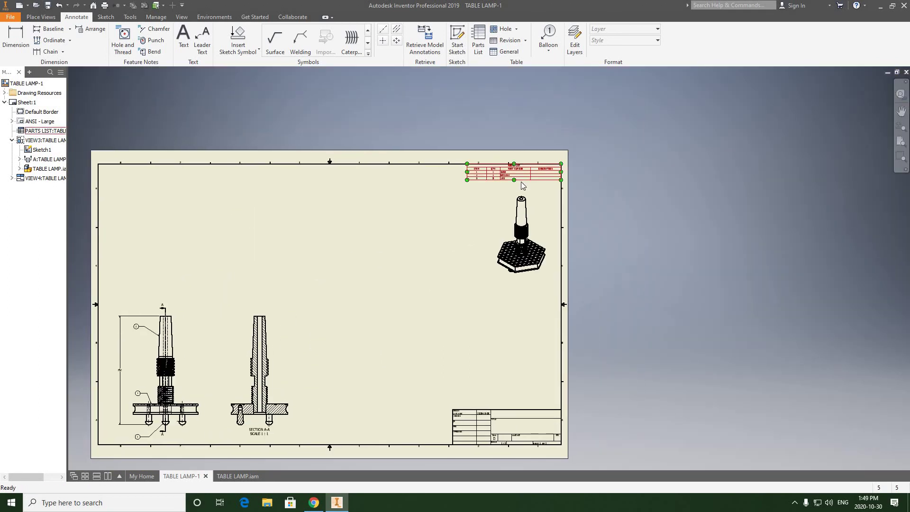
scroll(522, 181, "down", 3)
scroll(456, 207, "down", 2)
scroll(456, 206, "up", 1)
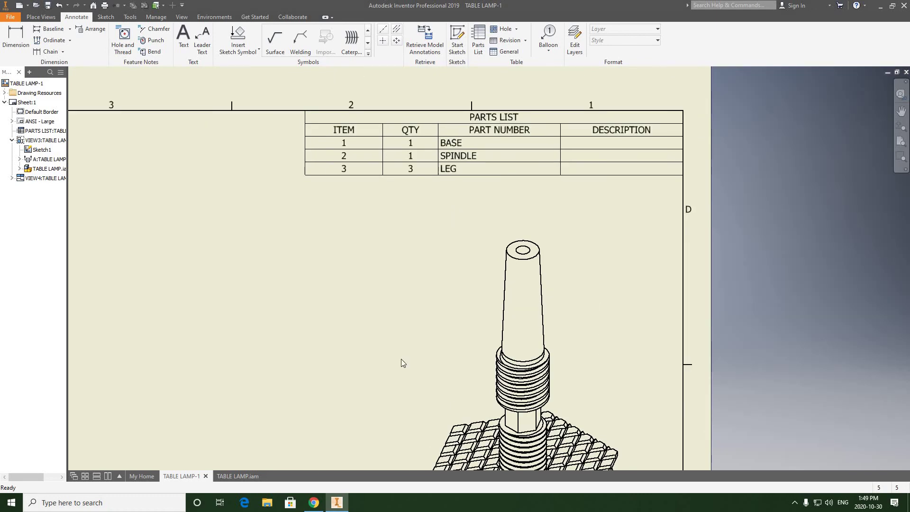
Review the finished sheet, from the front and section views to the isometric view and its parts list.
left_click(311, 503)
scroll(508, 217, "up", 3)
scroll(504, 152, "down", 3)
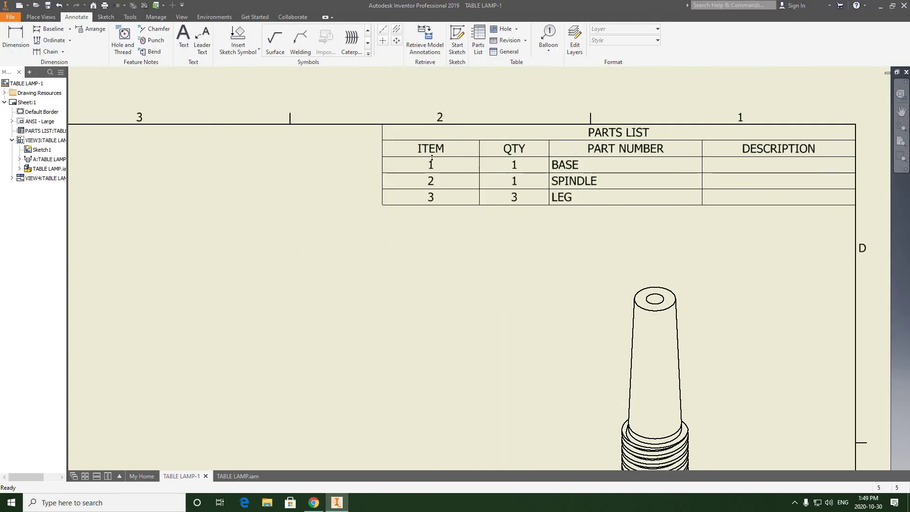
scroll(507, 160, "up", 3)
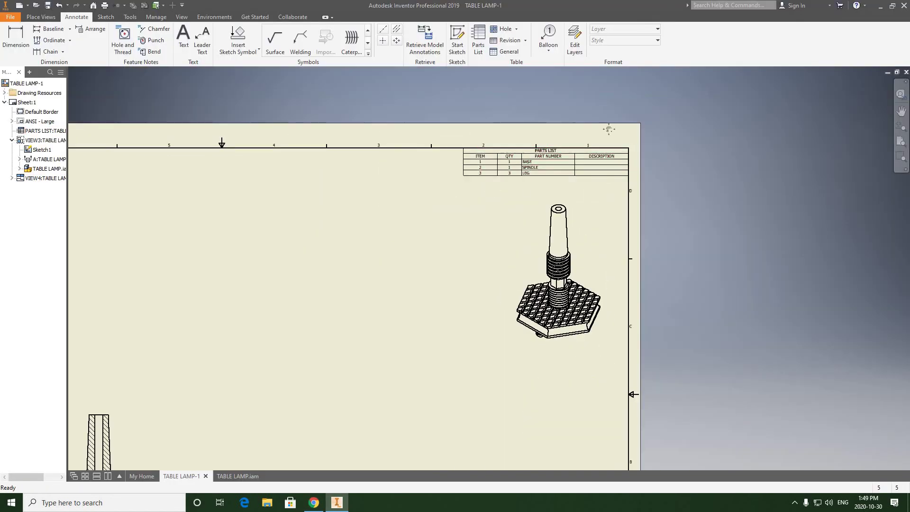
middle_click_drag(220, 346, 456, 214)
middle_click_drag(106, 406, 194, 312)
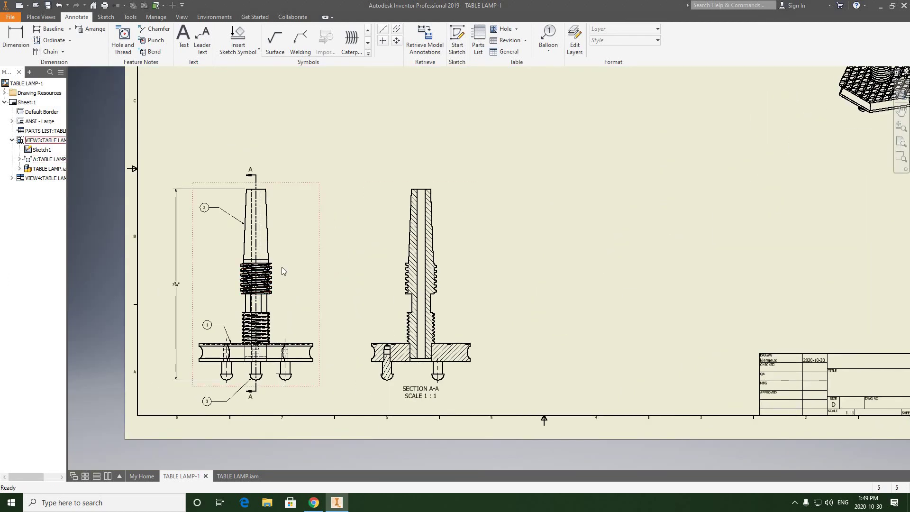
left_click_drag(662, 158, 468, 244)
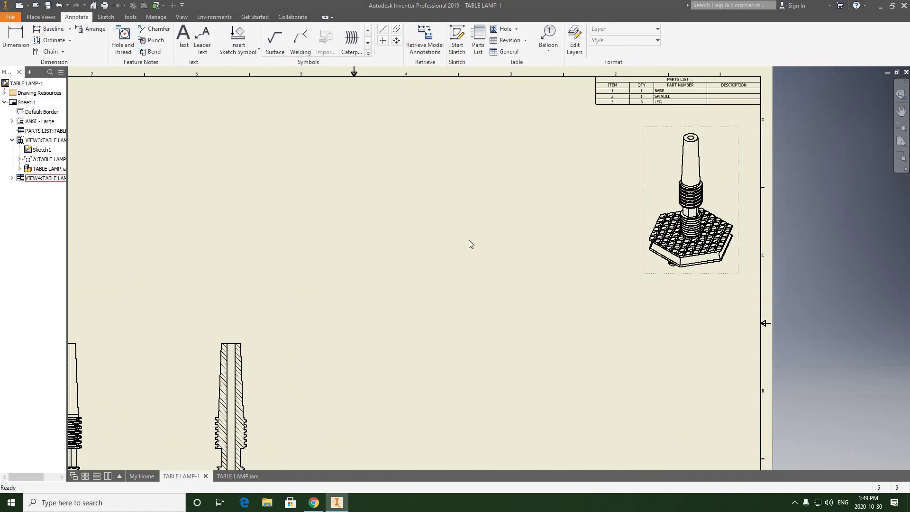
scroll(474, 237, "down", 2)
scroll(502, 186, "up", 4)
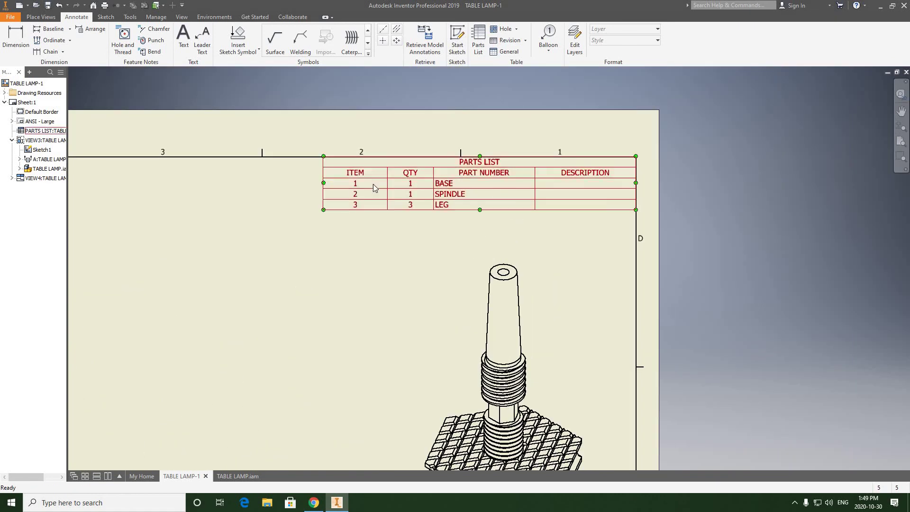
Open the parts list's column settings and remove the PART NUMBER column.
left_click(405, 208)
scroll(474, 194, "up", 3)
double_click(415, 197)
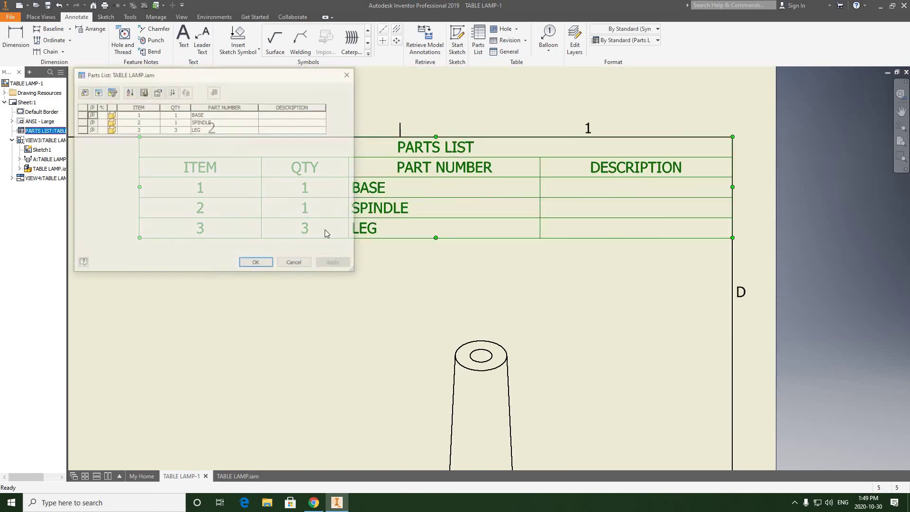
left_click(83, 93)
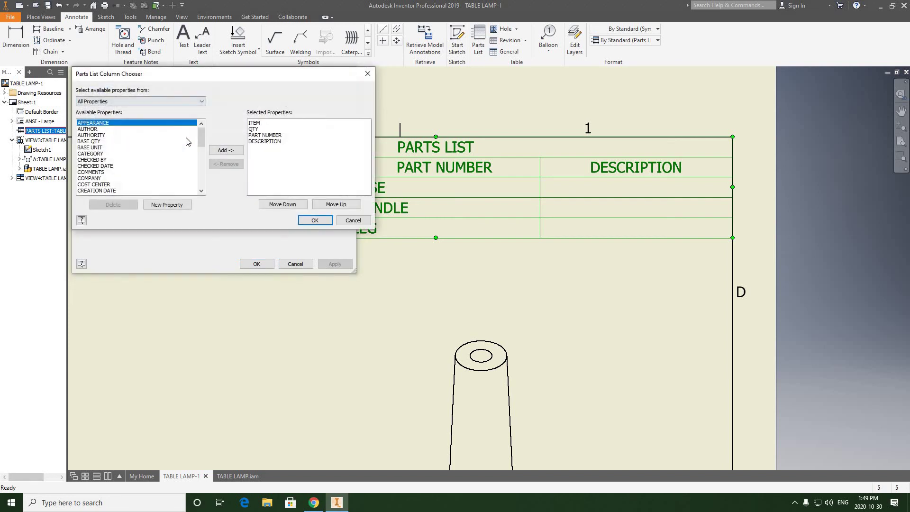
left_click(266, 136)
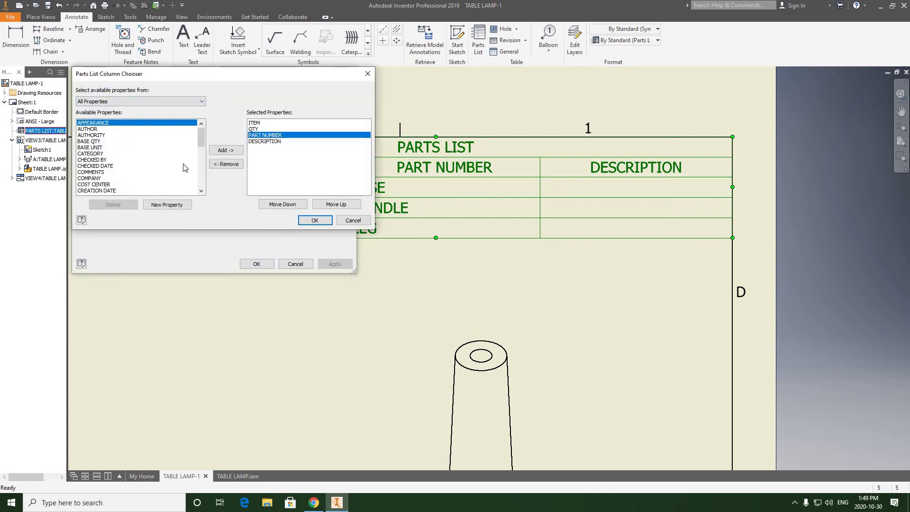
left_click(227, 165)
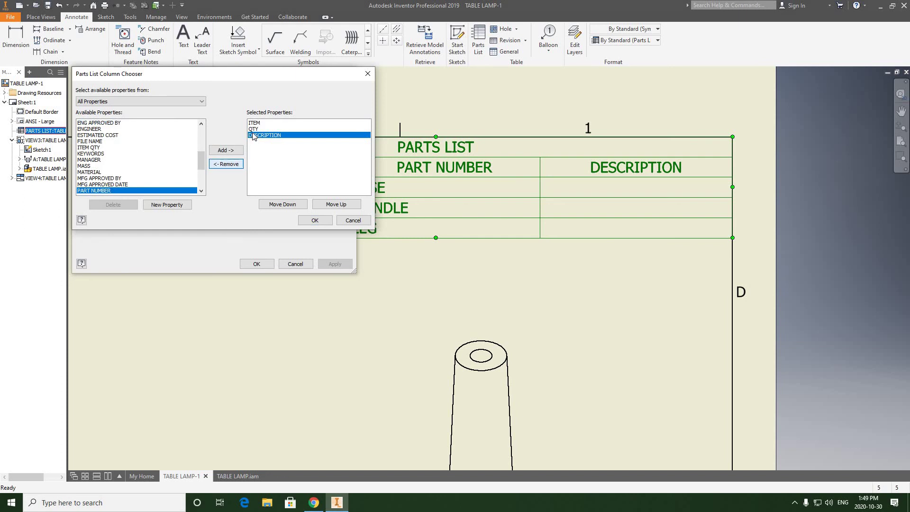
Add a MATERIAL column to the parts list, placed between QTY and DESCRIPTION.
left_click(91, 172)
left_click(227, 151)
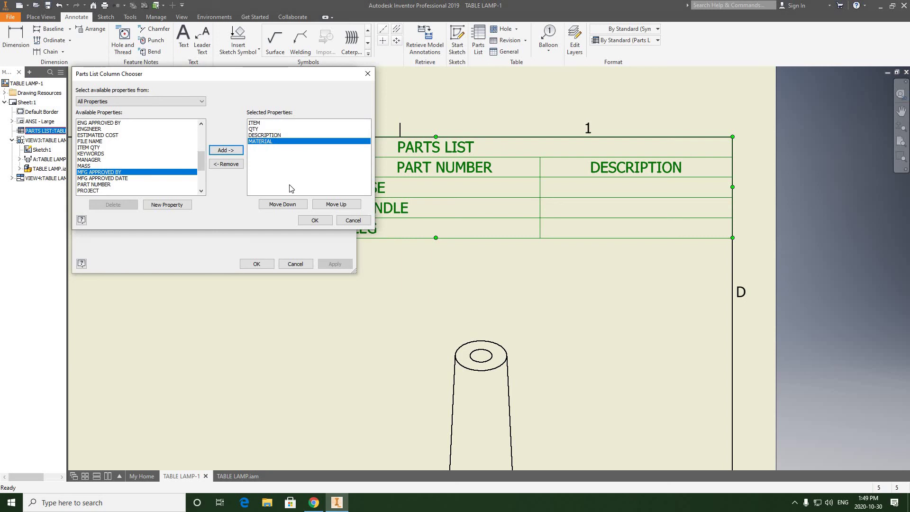
left_click(332, 206)
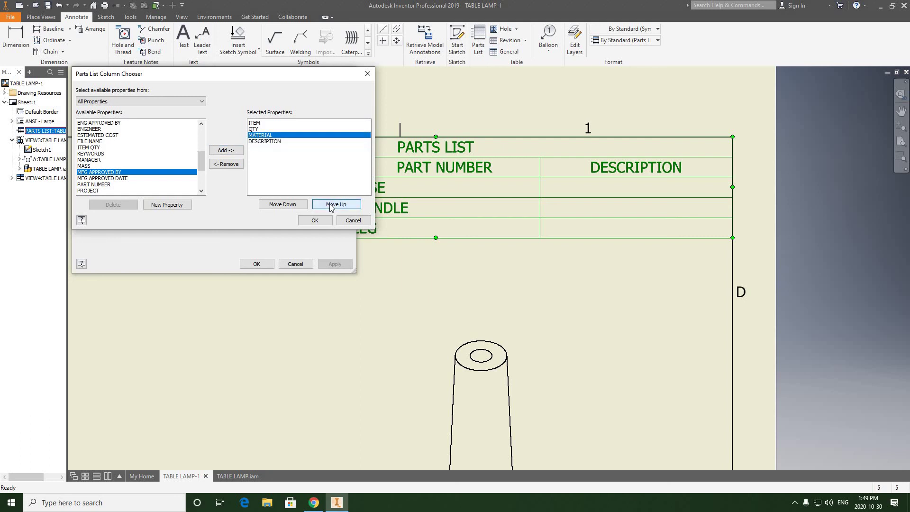
left_click(314, 220)
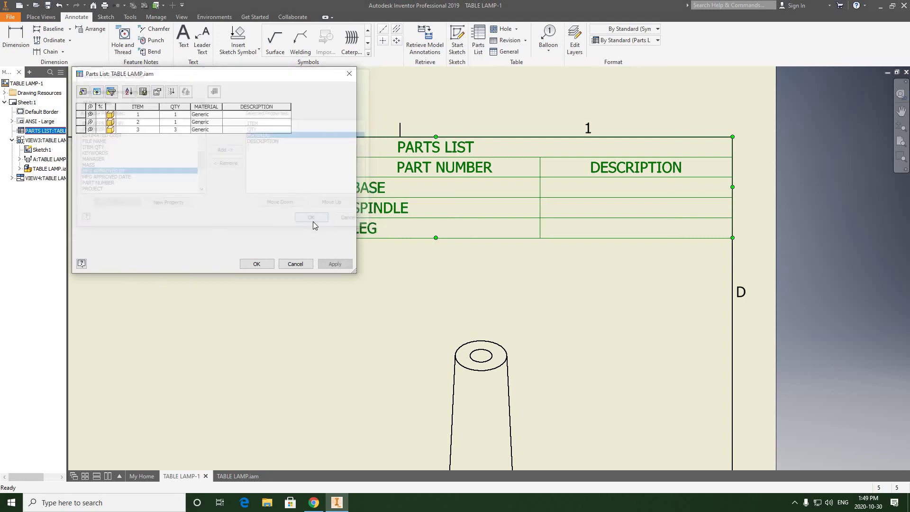
Set the material of all three parts list items to ALUMINUM and widen the MATERIAL column slightly.
left_click(201, 114)
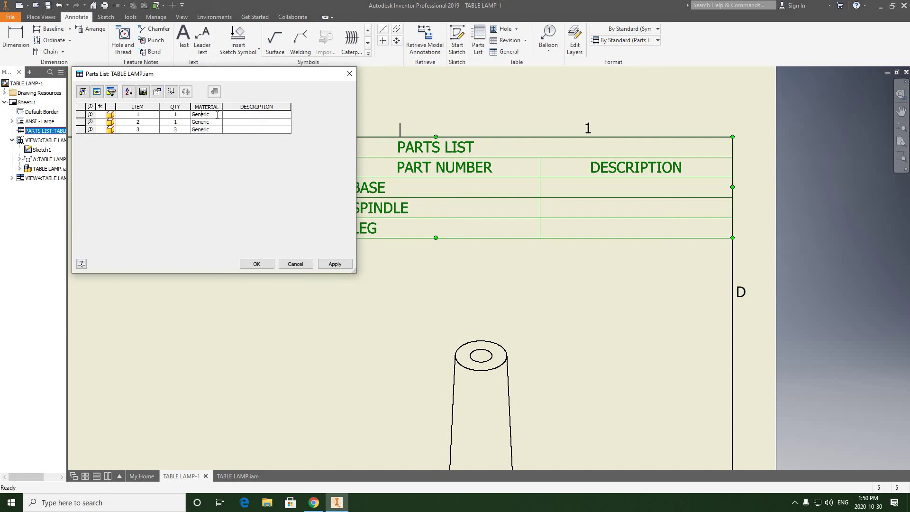
double_click(194, 116)
type("ALUMINUM")
key("Return")
left_click_drag(223, 107, 227, 107)
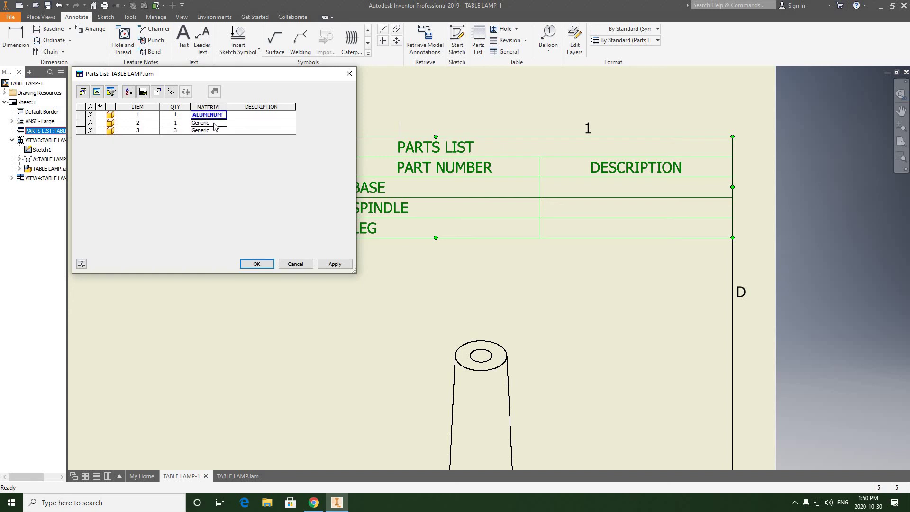
left_click(214, 123)
type("ALUMINUM")
left_click(213, 132)
double_click(195, 132)
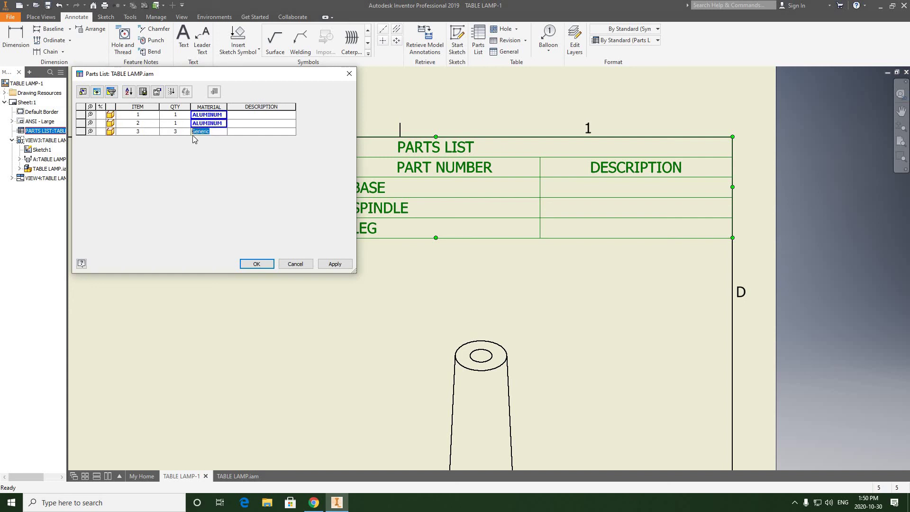
type("ALUMINUM")
left_click(237, 132)
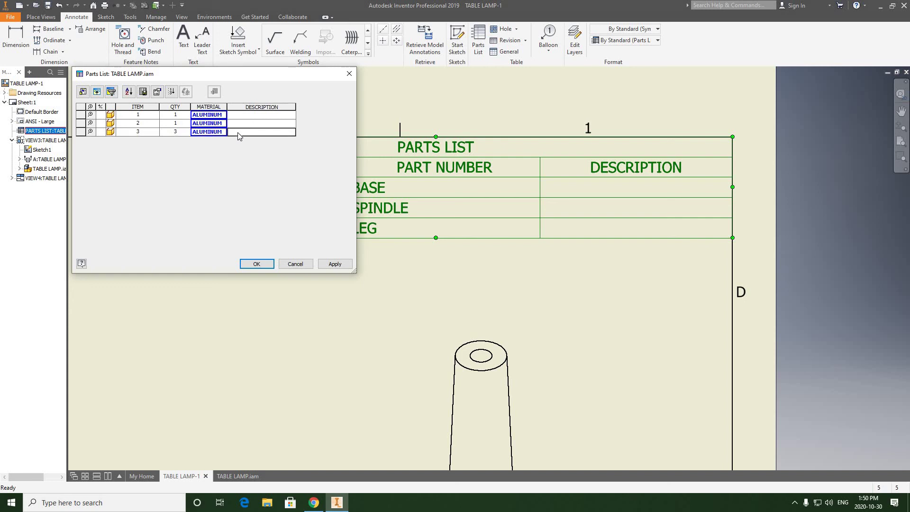
Describe items 1, 2 and 3 as BASE, SPINDLE and LEG, and apply the parts list edits.
left_click(246, 116)
type("BASE")
left_click(241, 125)
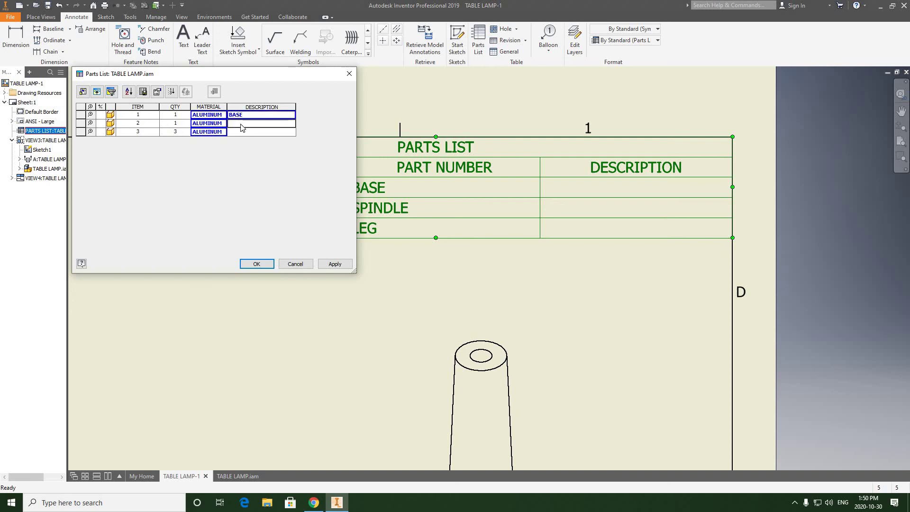
type("SPINDLE")
left_click(237, 134)
type("LEG")
left_click(335, 264)
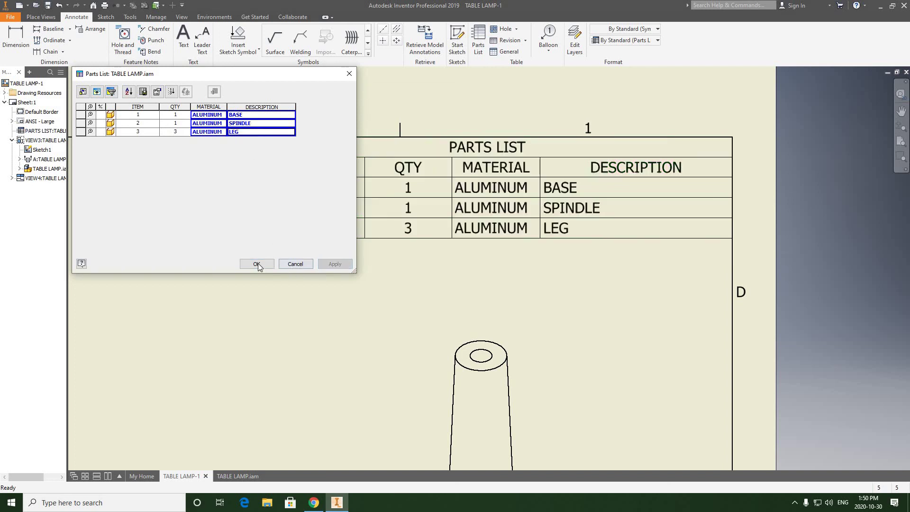
left_click(294, 263)
Check the edited parts list's columns and its spacing from the isometric view.
scroll(570, 255, "up", 2)
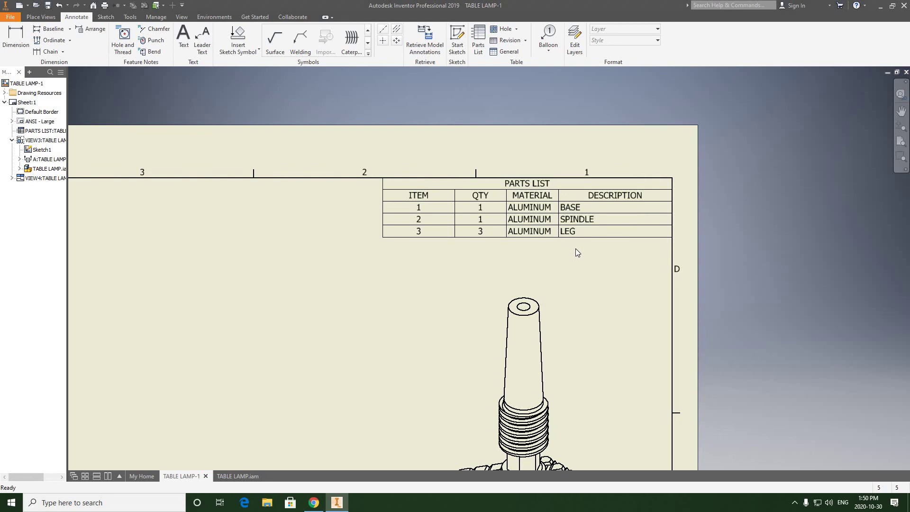
scroll(578, 257, "down", 2)
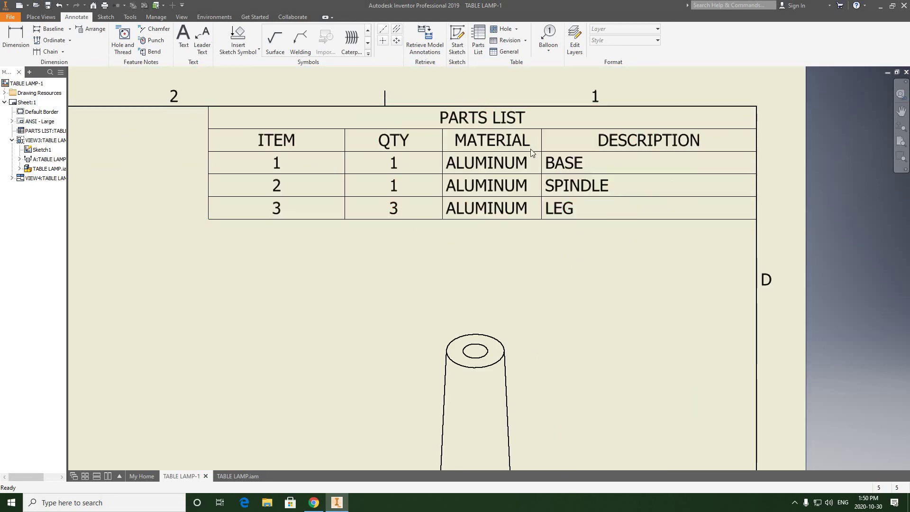
scroll(446, 196, "up", 2)
left_click(417, 178)
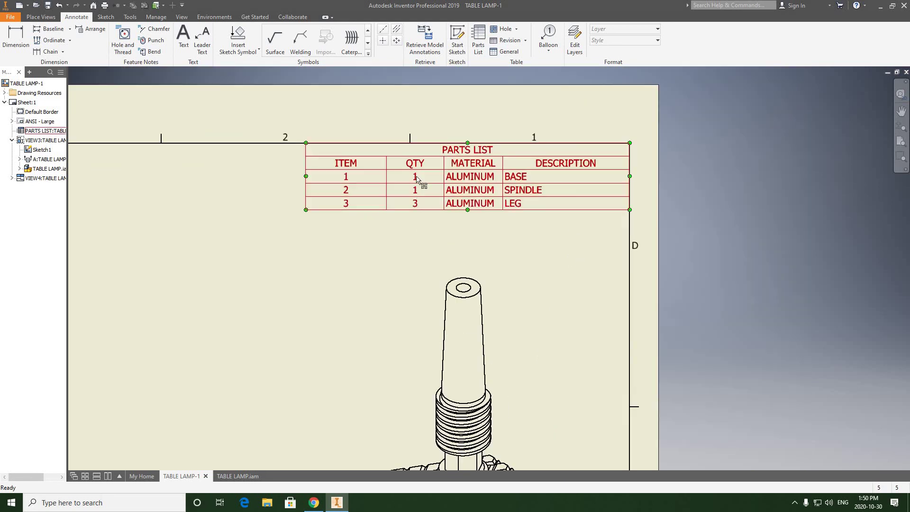
left_click(531, 218)
scroll(531, 217, "up", 2)
middle_click_drag(523, 268, 567, 191)
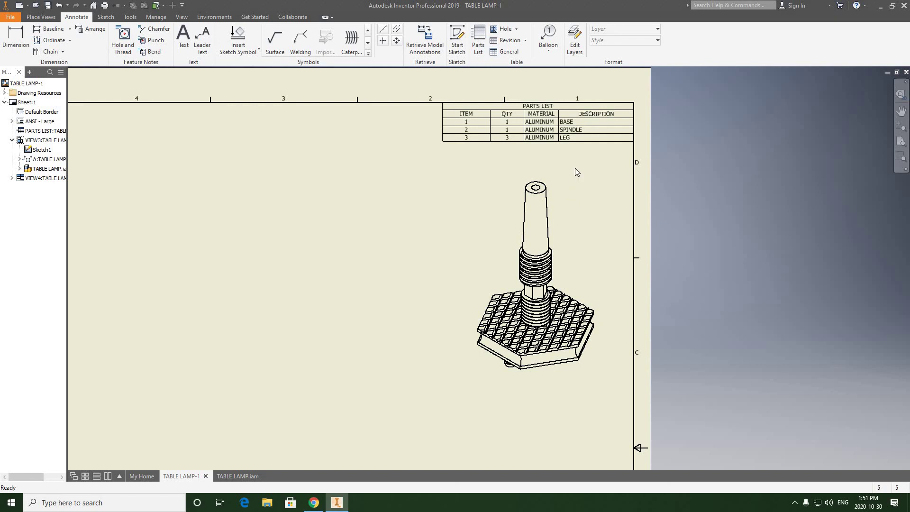
Move the isometric view slightly up, closer beneath the parts list.
scroll(590, 195, "down", 5)
scroll(574, 144, "up", 6)
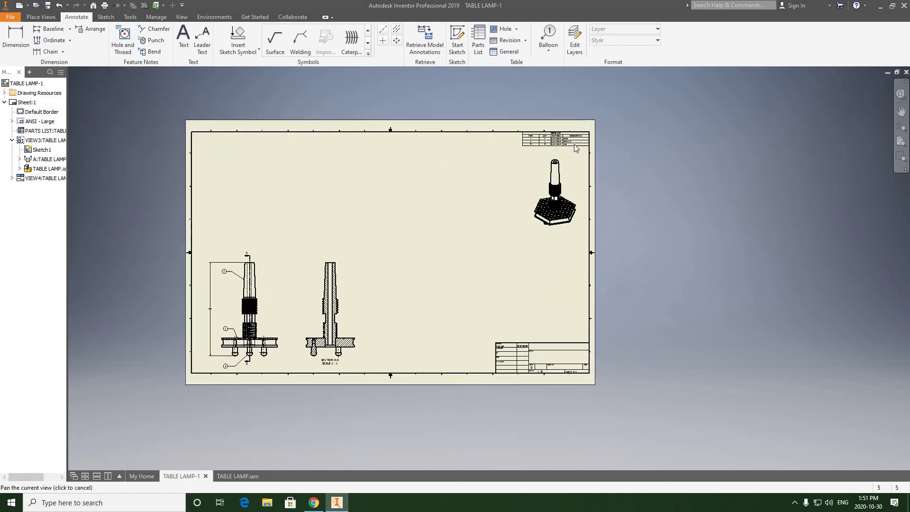
left_click_drag(513, 150, 522, 126)
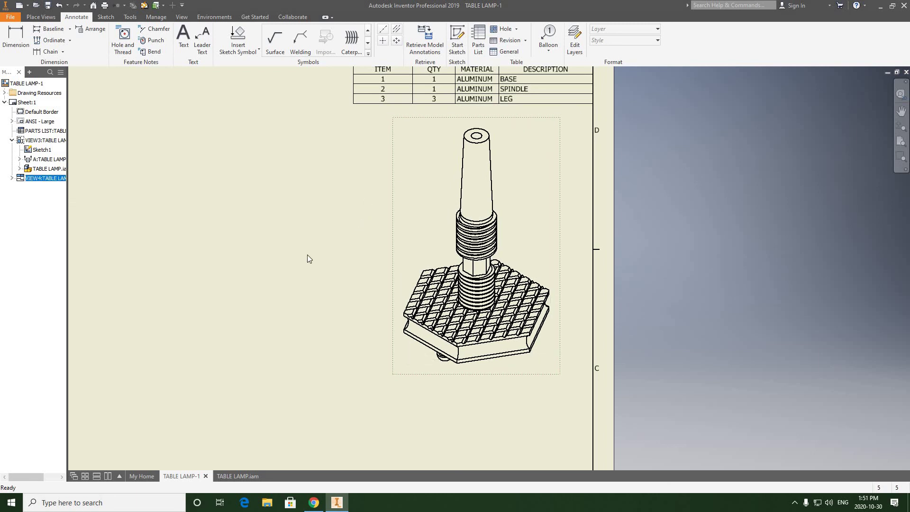
Review the whole sheet's layout, covering the front, section and isometric views, parts list and title block.
scroll(349, 237, "down", 2)
middle_click_drag(317, 280, 427, 240)
left_click(417, 244)
scroll(417, 245, "down", 4)
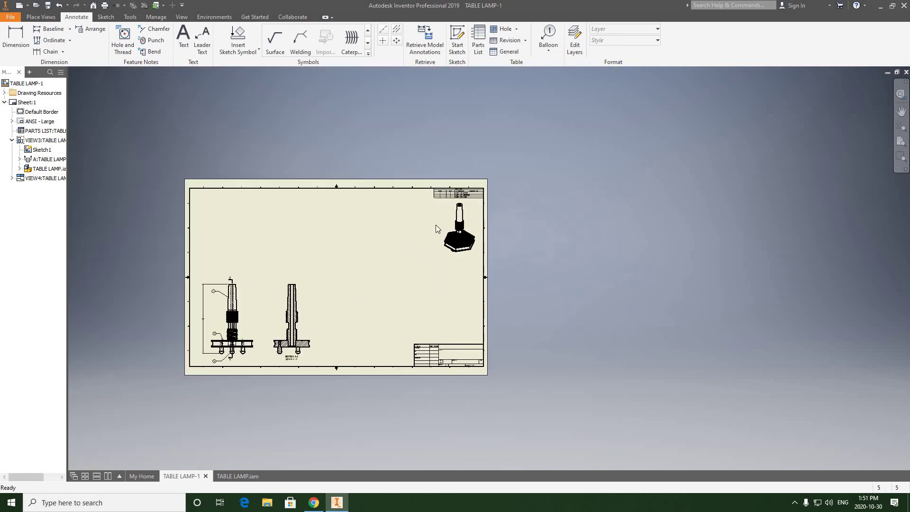
middle_click_drag(344, 306, 436, 225)
scroll(367, 244, "up", 3)
middle_click_drag(504, 260, 454, 332)
scroll(458, 323, "down", 2)
scroll(462, 311, "up", 2)
scroll(466, 313, "down", 2)
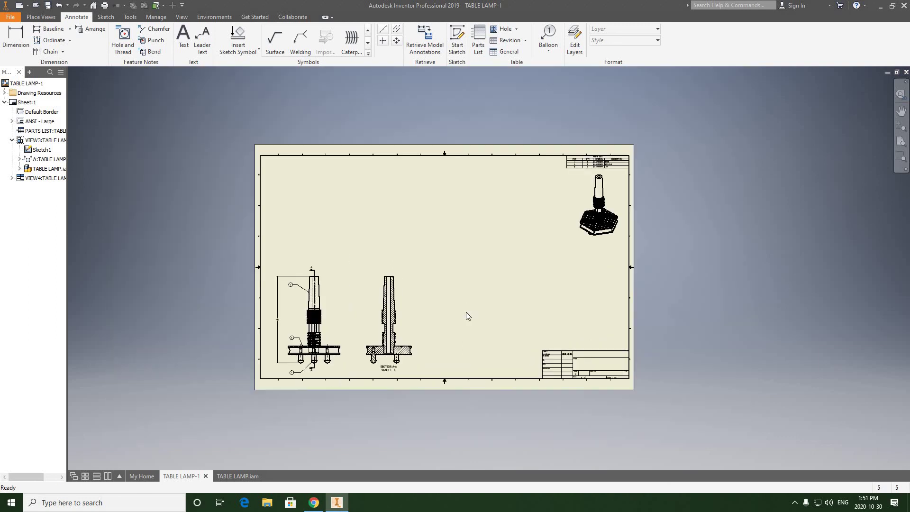
scroll(467, 315, "up", 2)
scroll(466, 312, "down", 3)
middle_click_drag(466, 312, 461, 293)
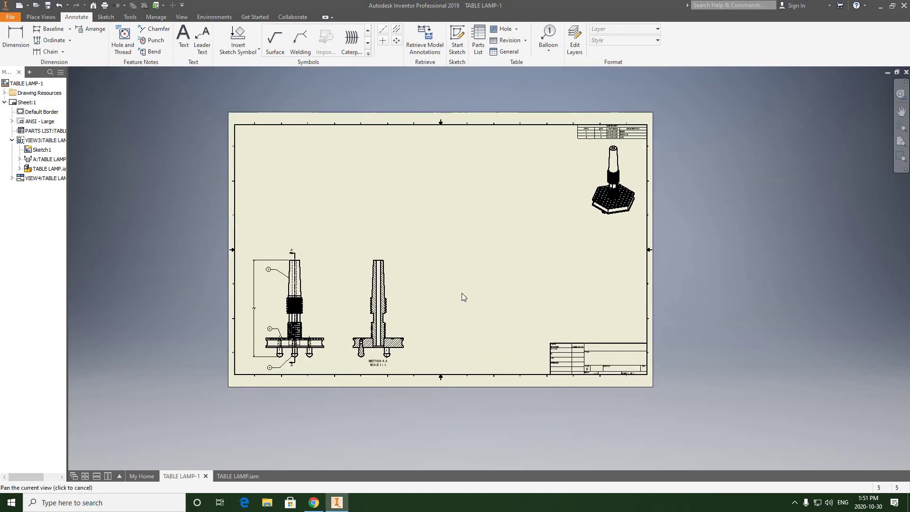